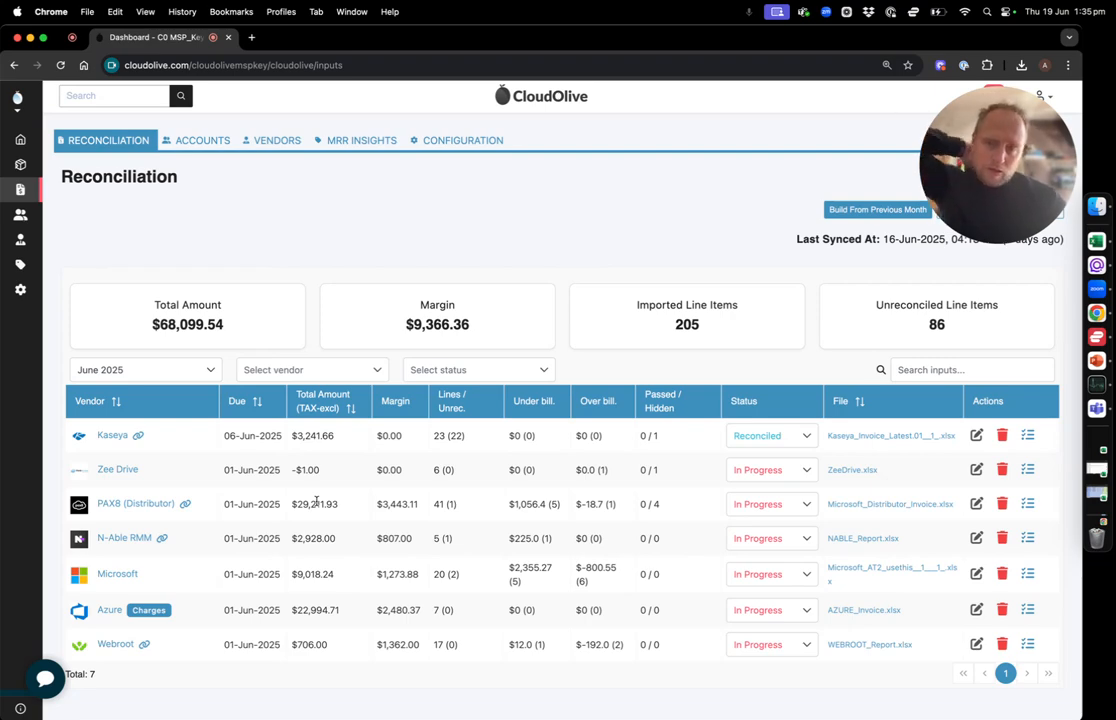
Switch to the Microsoft_Distributor_Invoice workbook in Excel and select the SKU and description of the Exclaimer line in row 8
{"action": "key", "text": "ctrl+Right"}
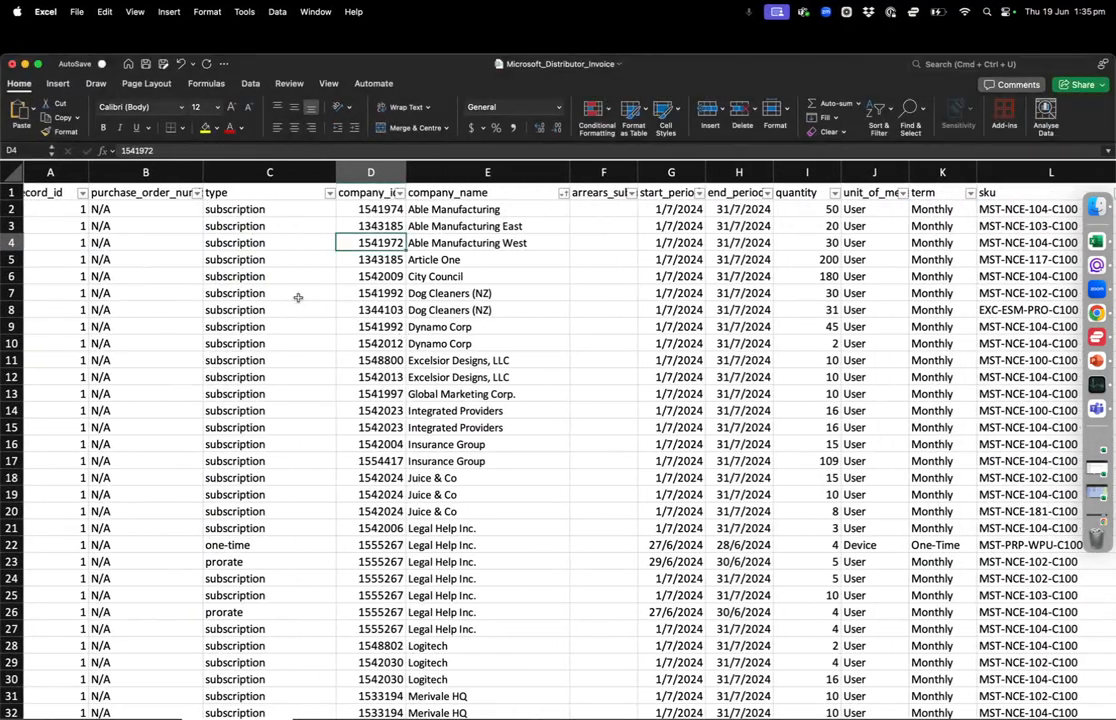
{"action": "left_click", "coordinate": [298, 293]}
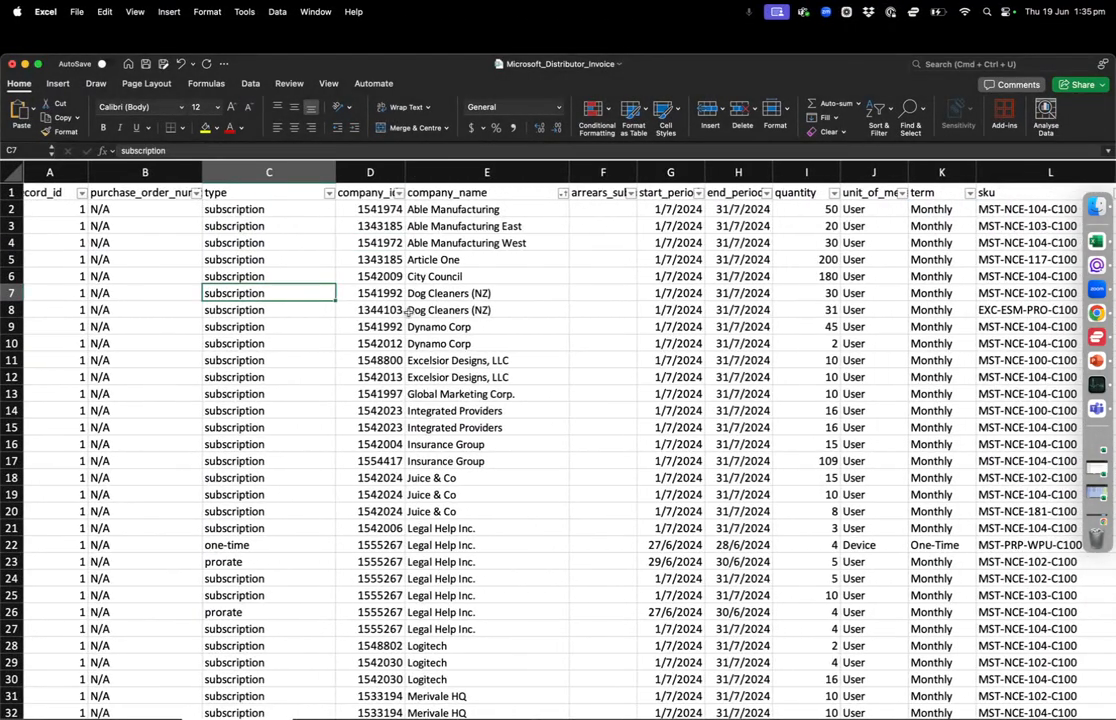
{"action": "scroll", "coordinate": [352, 307], "scroll_direction": "right", "scroll_amount": 10}
{"action": "scroll", "coordinate": [408, 312], "scroll_direction": "right", "scroll_amount": 1}
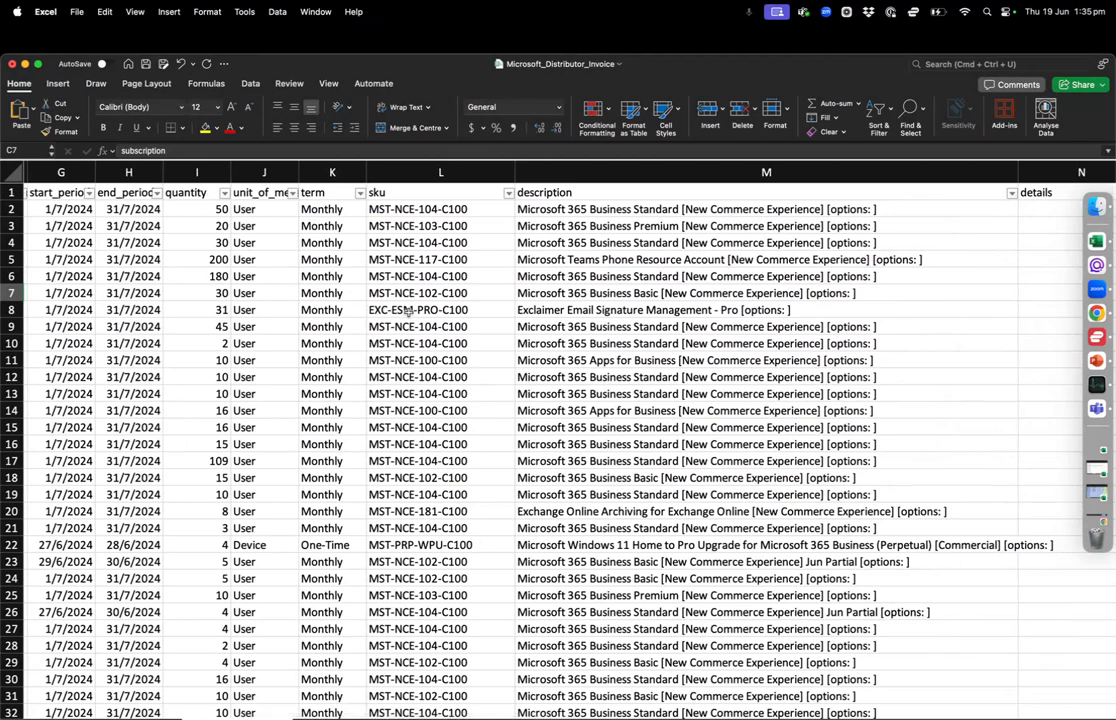
{"action": "scroll", "coordinate": [408, 312], "scroll_direction": "right", "scroll_amount": 2}
{"action": "left_click", "coordinate": [408, 312]}
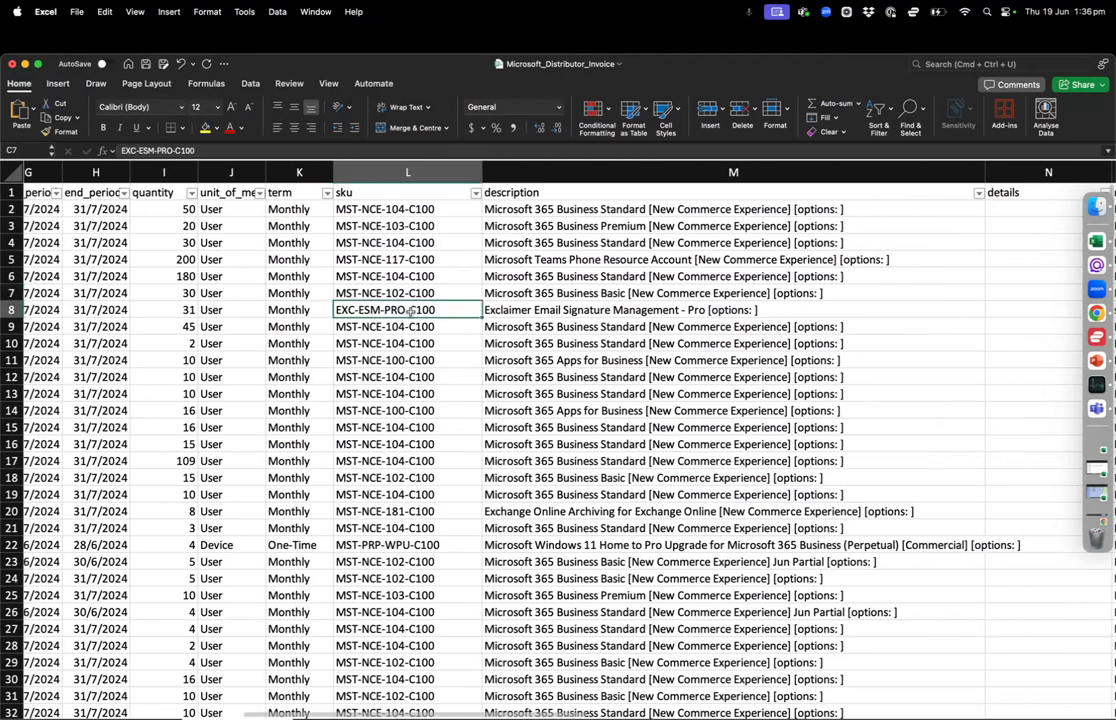
{"action": "key", "text": "shift+Right"}
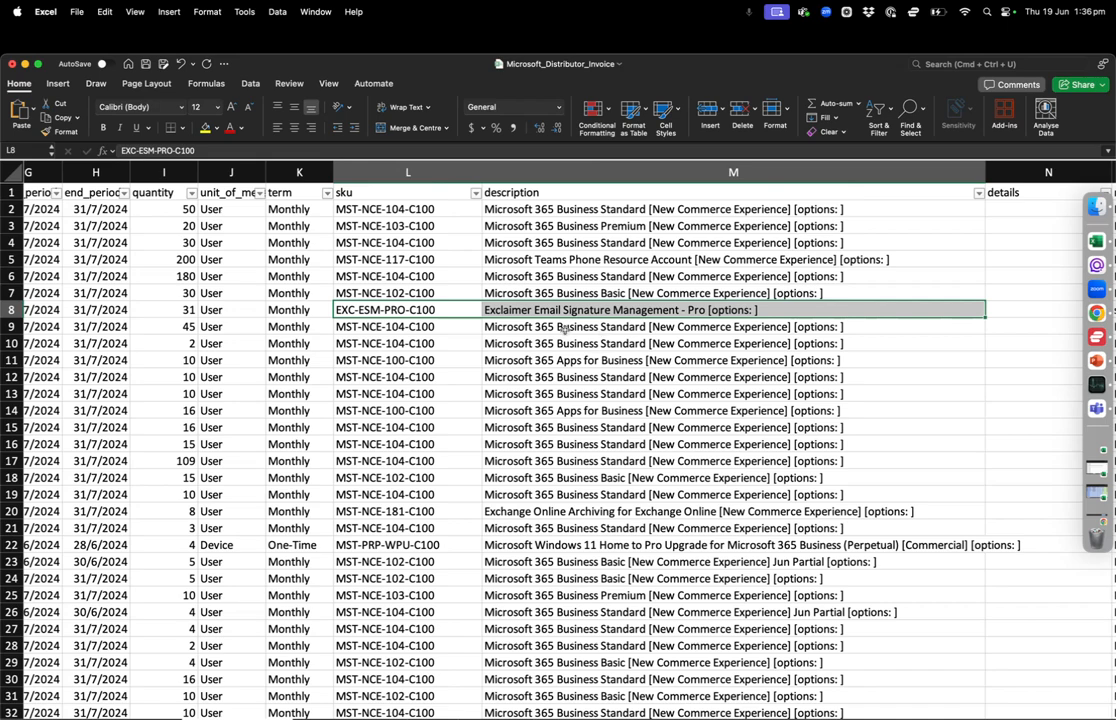
Inspect the invoice's term column K and commitment_term column AJ by selecting each whole column
{"action": "scroll", "coordinate": [363, 340], "scroll_direction": "left", "scroll_amount": 2}
{"action": "scroll", "coordinate": [363, 340], "scroll_direction": "left", "scroll_amount": 3}
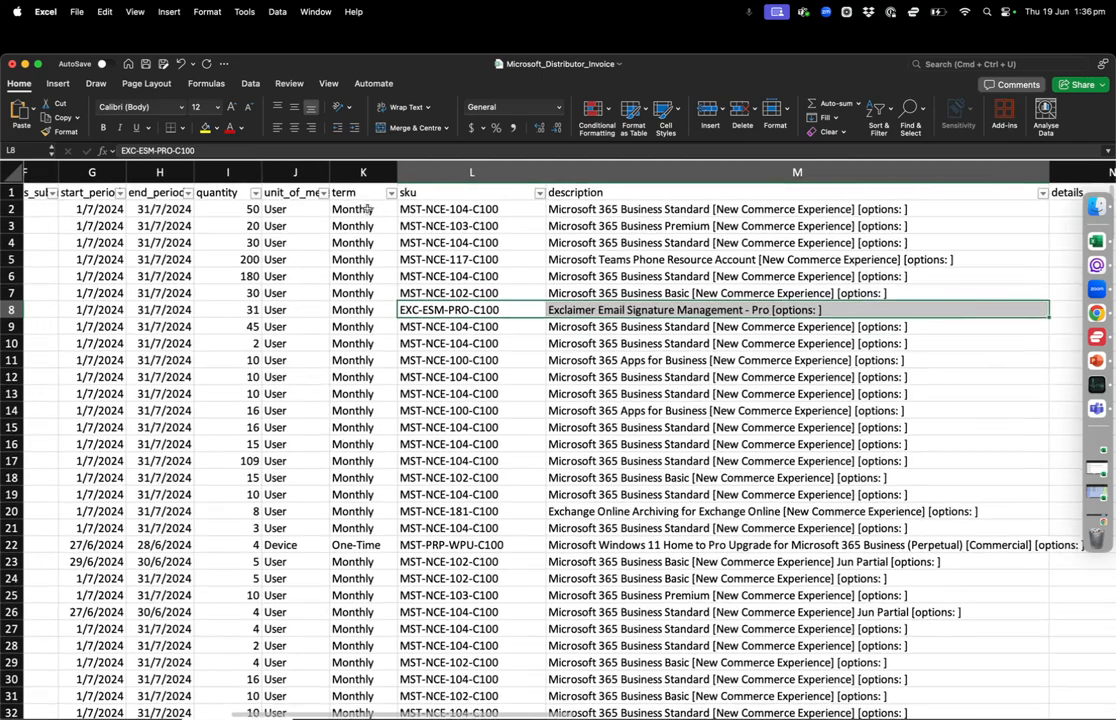
{"action": "left_click", "coordinate": [363, 172]}
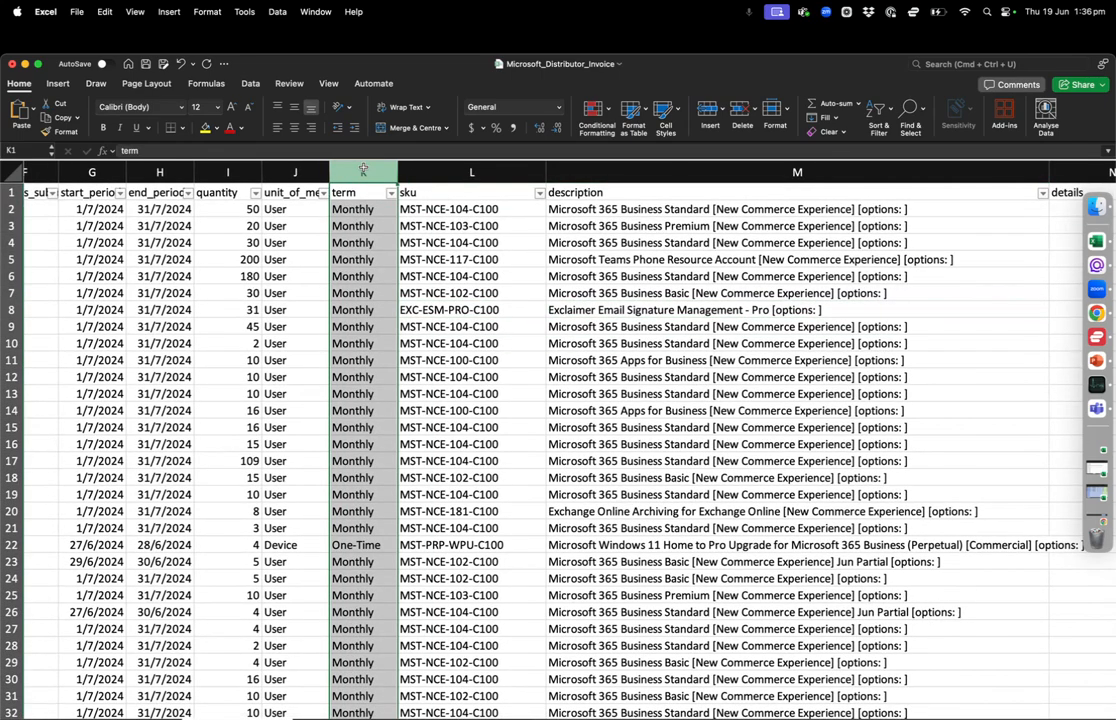
{"action": "scroll", "coordinate": [288, 186], "scroll_direction": "left", "scroll_amount": 1}
{"action": "scroll", "coordinate": [288, 186], "scroll_direction": "left", "scroll_amount": 10}
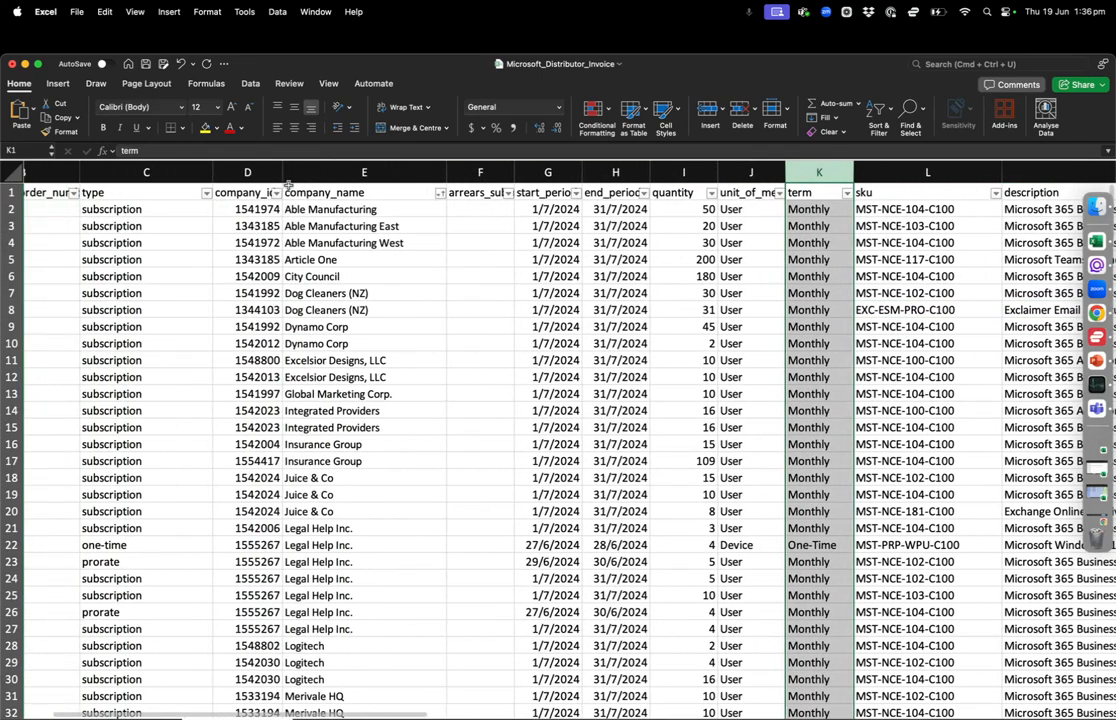
{"action": "scroll", "coordinate": [499, 196], "scroll_direction": "right", "scroll_amount": 4}
{"action": "scroll", "coordinate": [499, 196], "scroll_direction": "right", "scroll_amount": 4}
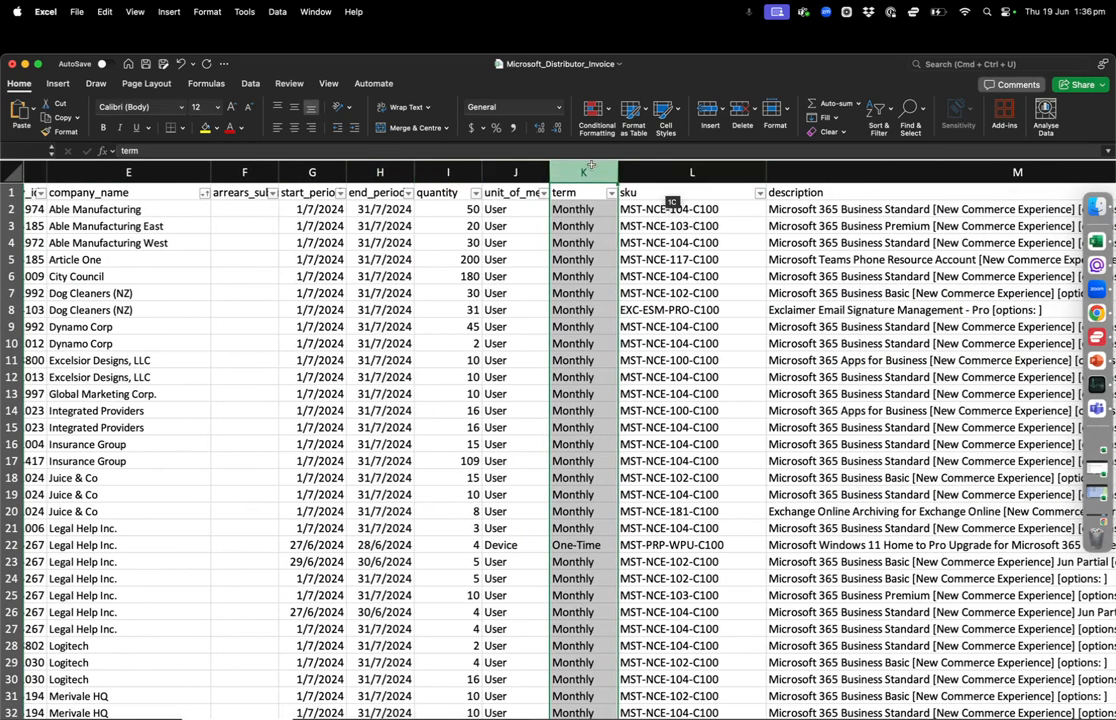
{"action": "scroll", "coordinate": [706, 210], "scroll_direction": "right", "scroll_amount": 15}
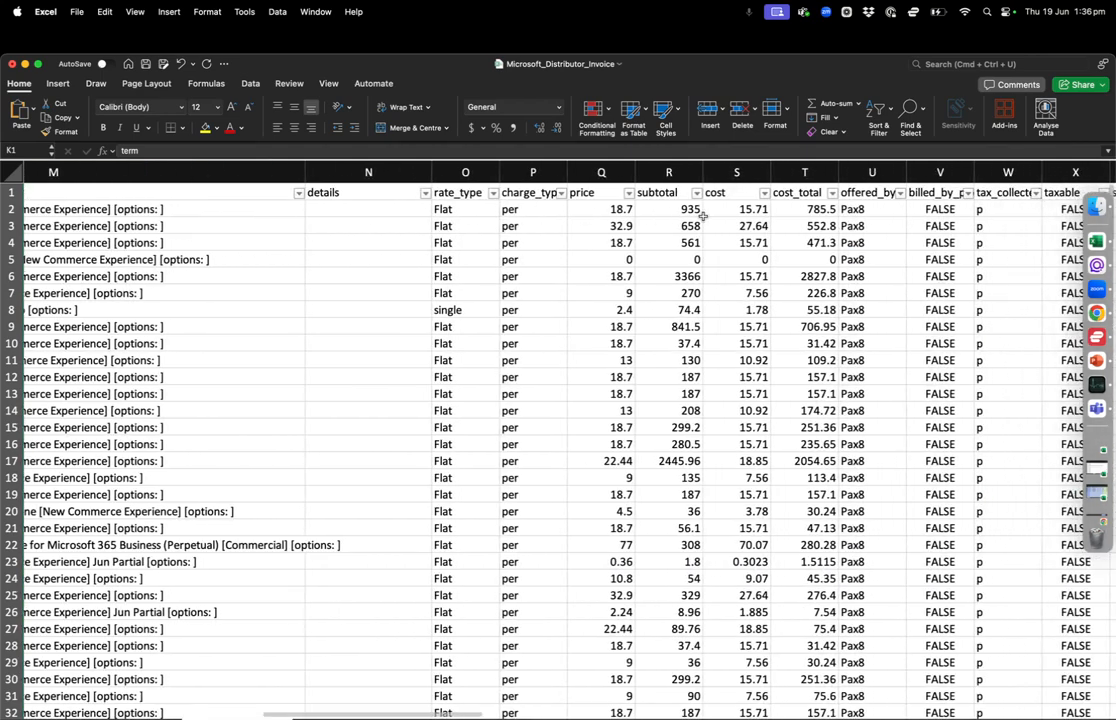
{"action": "scroll", "coordinate": [703, 216], "scroll_direction": "right", "scroll_amount": 5}
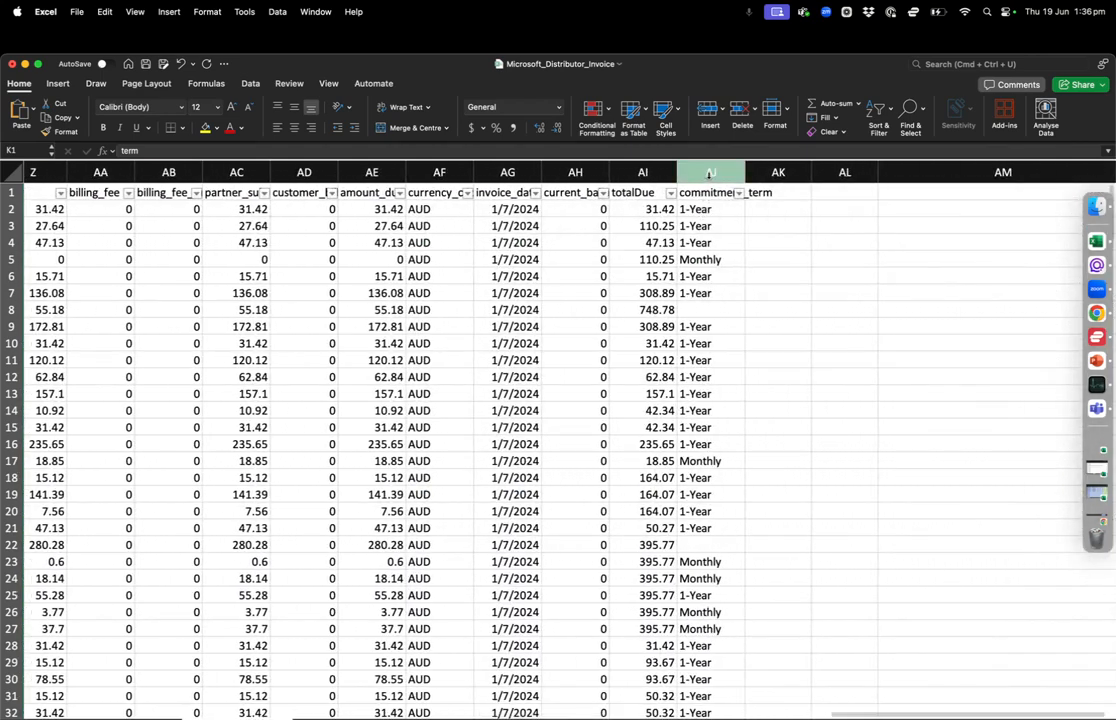
{"action": "left_click", "coordinate": [711, 172]}
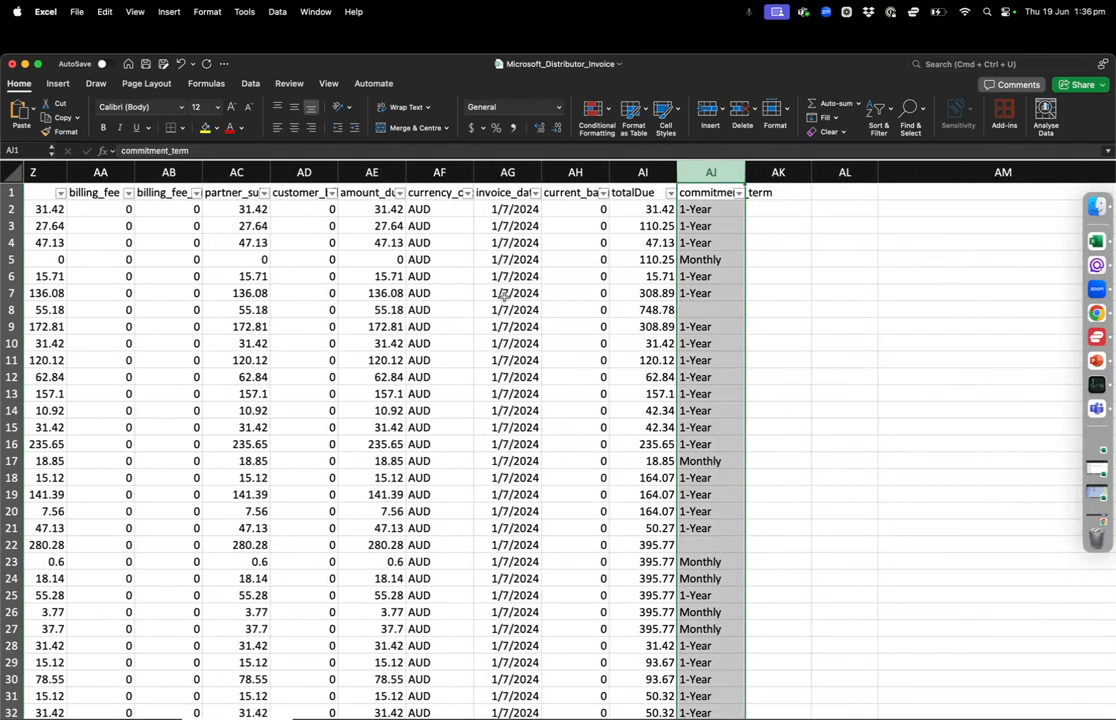
Examine the invoice's type column, comparing the subscription, one-time and prorate lines
{"action": "scroll", "coordinate": [428, 320], "scroll_direction": "left", "scroll_amount": 12}
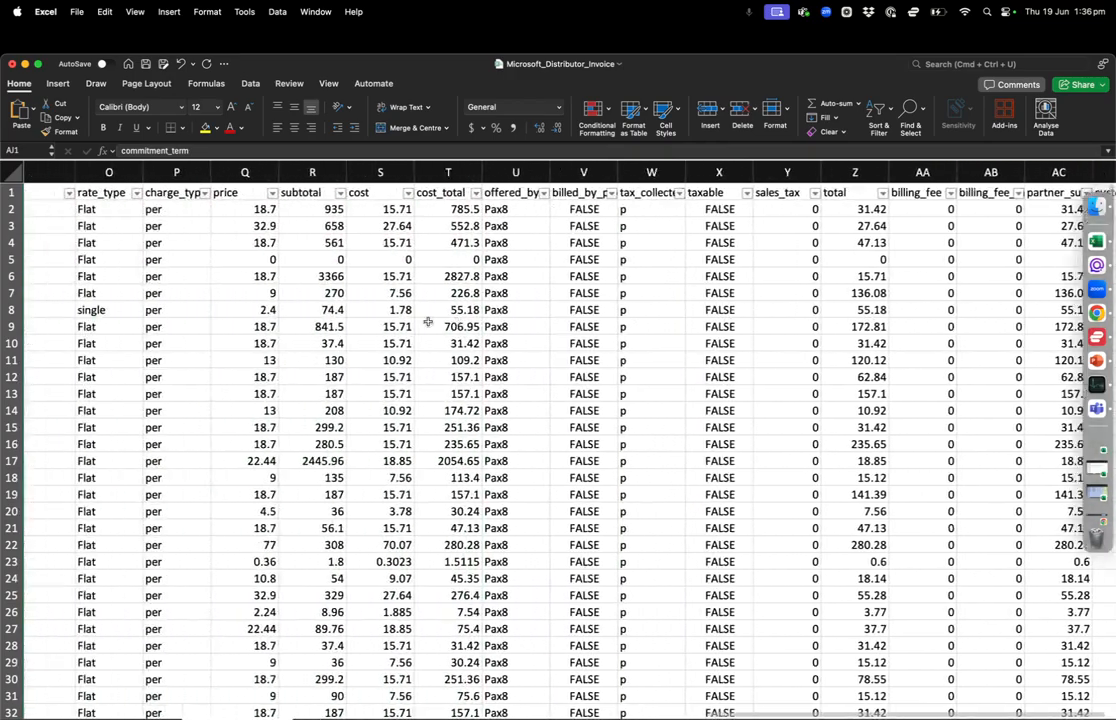
{"action": "scroll", "coordinate": [359, 333], "scroll_direction": "left", "scroll_amount": 8}
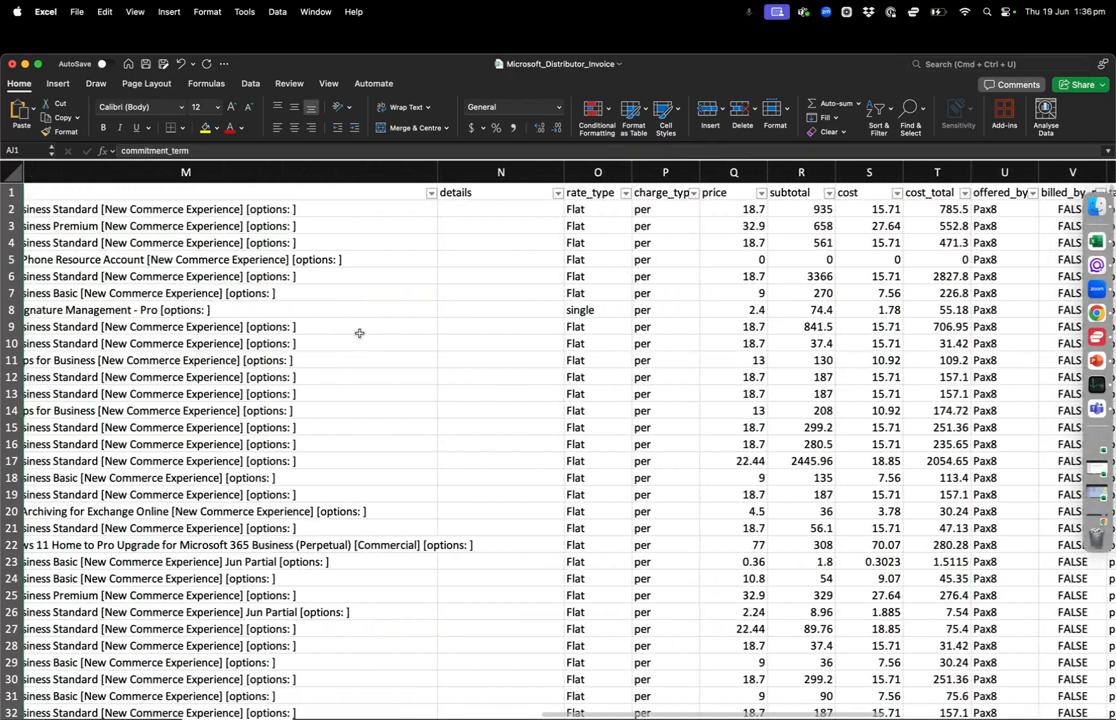
{"action": "scroll", "coordinate": [360, 332], "scroll_direction": "left", "scroll_amount": 1}
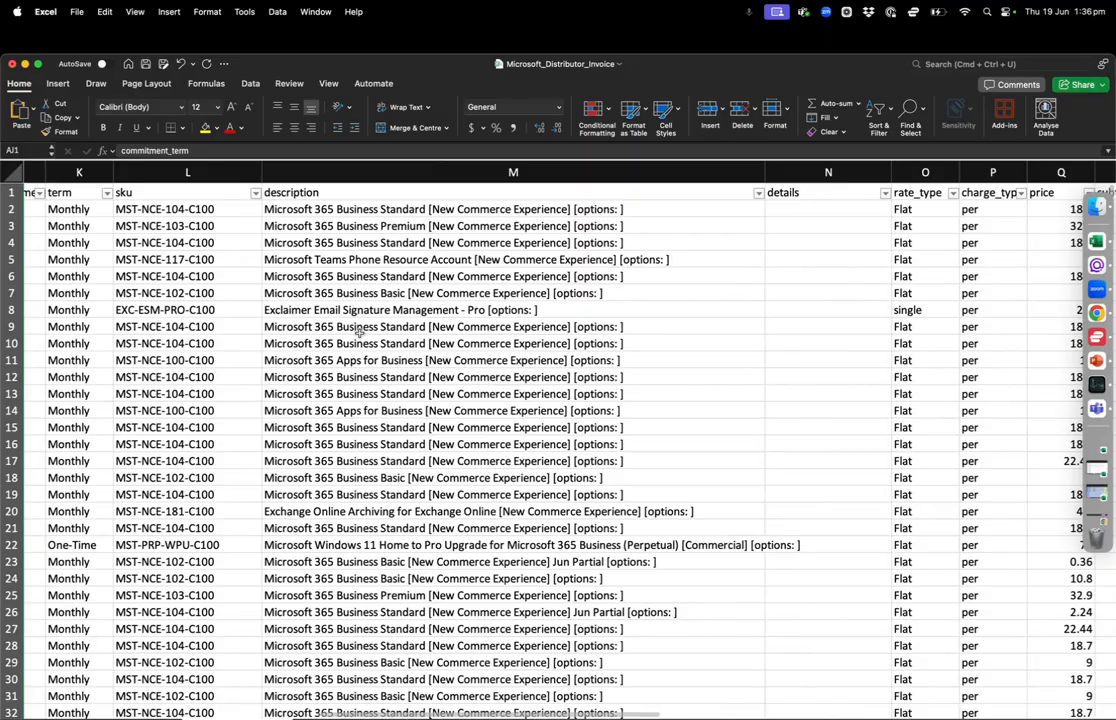
{"action": "scroll", "coordinate": [359, 332], "scroll_direction": "left", "scroll_amount": 10}
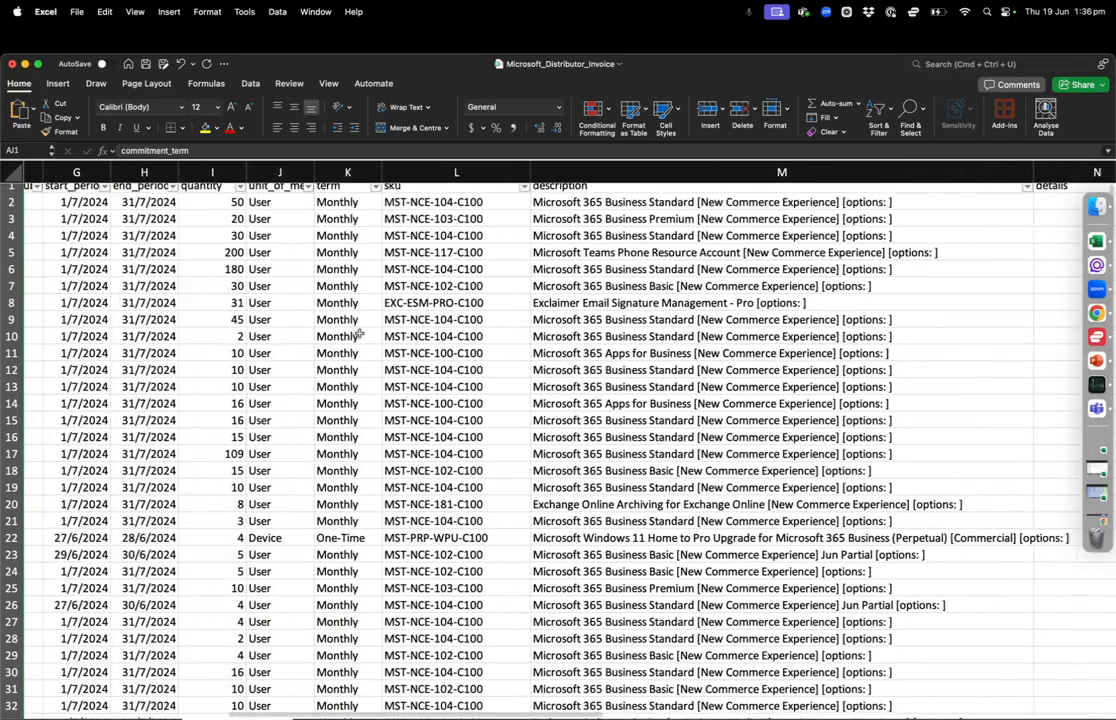
{"action": "scroll", "coordinate": [359, 332], "scroll_direction": "down", "scroll_amount": 2}
{"action": "scroll", "coordinate": [359, 332], "scroll_direction": "left", "scroll_amount": 1}
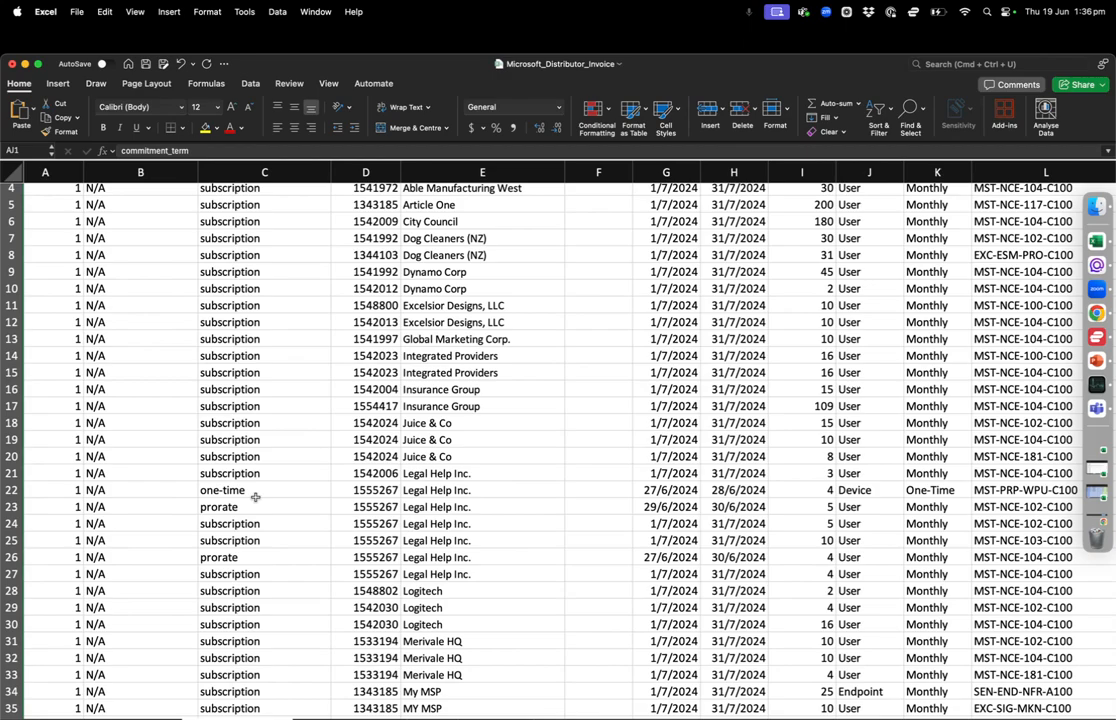
{"action": "scroll", "coordinate": [304, 309], "scroll_direction": "up", "scroll_amount": 3}
{"action": "scroll", "coordinate": [304, 309], "scroll_direction": "left", "scroll_amount": 1}
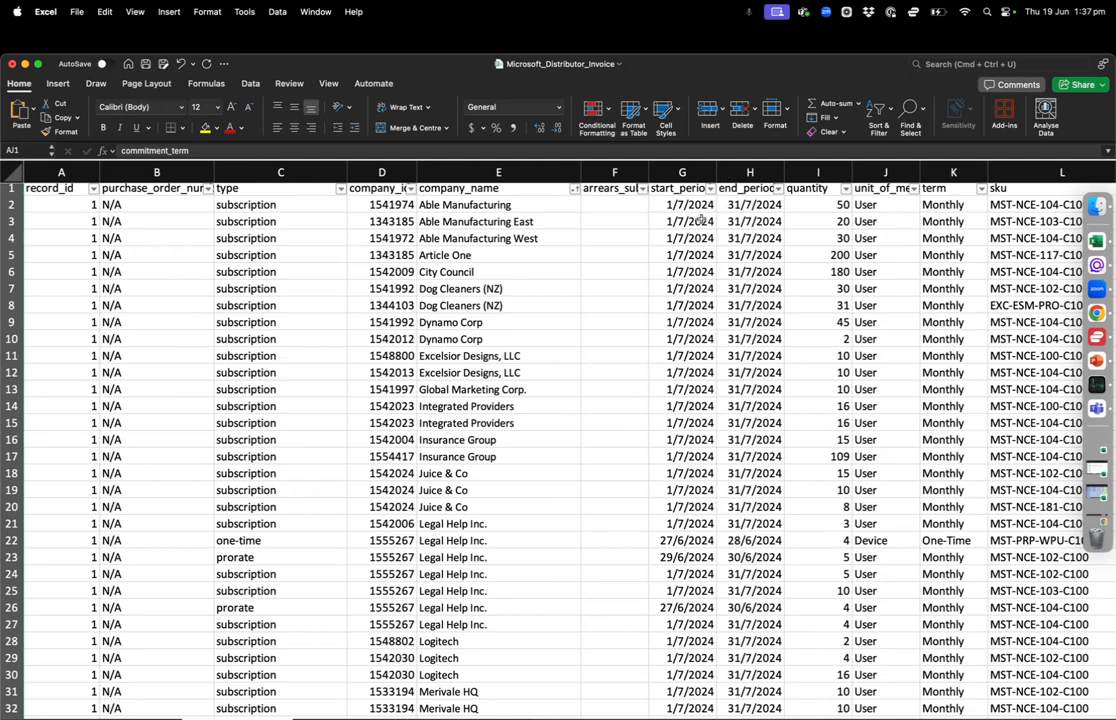
Select the start_period and end_period columns together and individually to inspect the invoice's billing dates
{"action": "scroll", "coordinate": [615, 160], "scroll_direction": "right", "scroll_amount": 3}
{"action": "left_click_drag", "start_coordinate": [517, 170], "coordinate": [600, 170]}
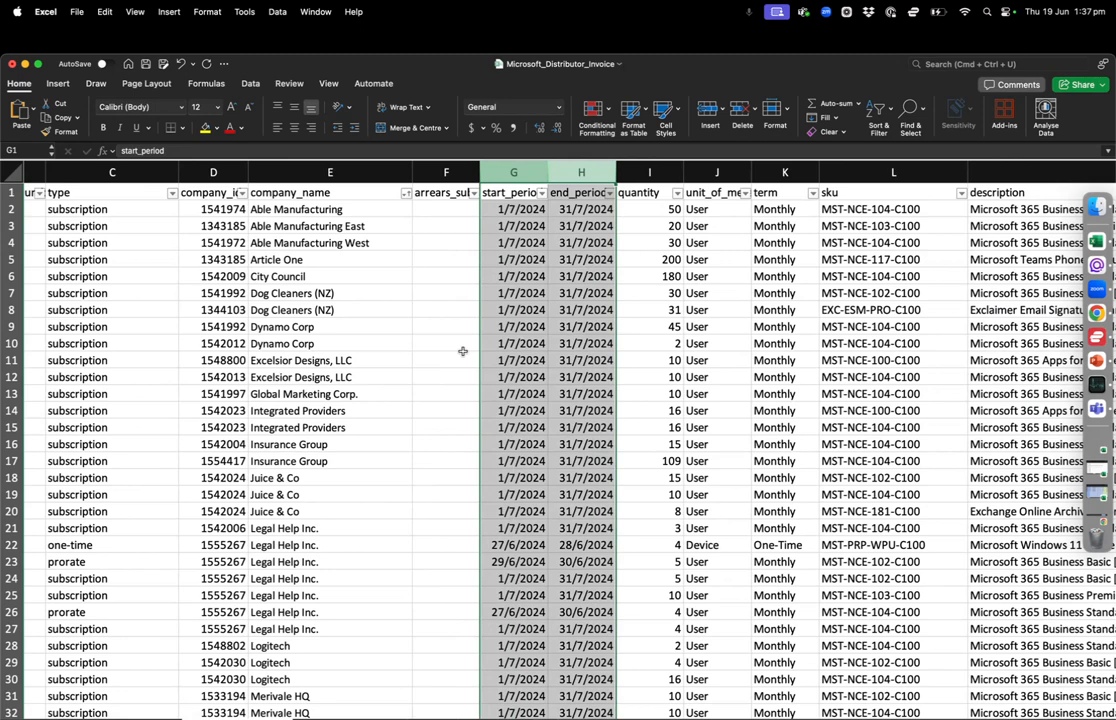
{"action": "left_click", "coordinate": [520, 171]}
{"action": "left_click", "coordinate": [587, 171]}
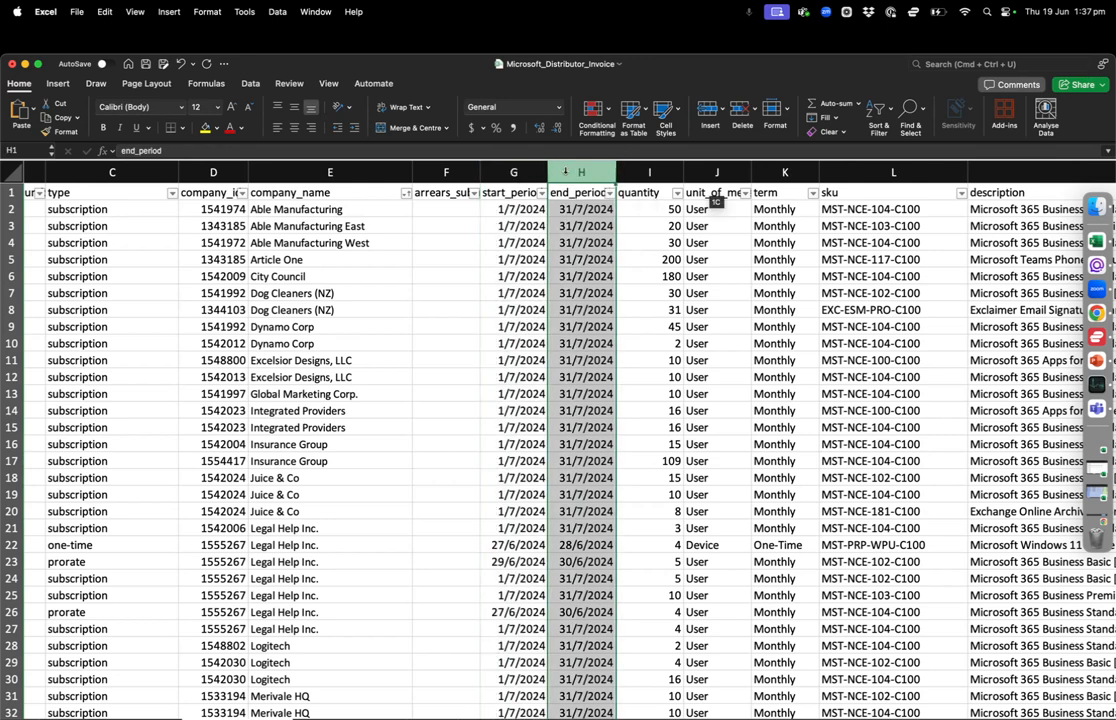
{"action": "left_click", "coordinate": [512, 172]}
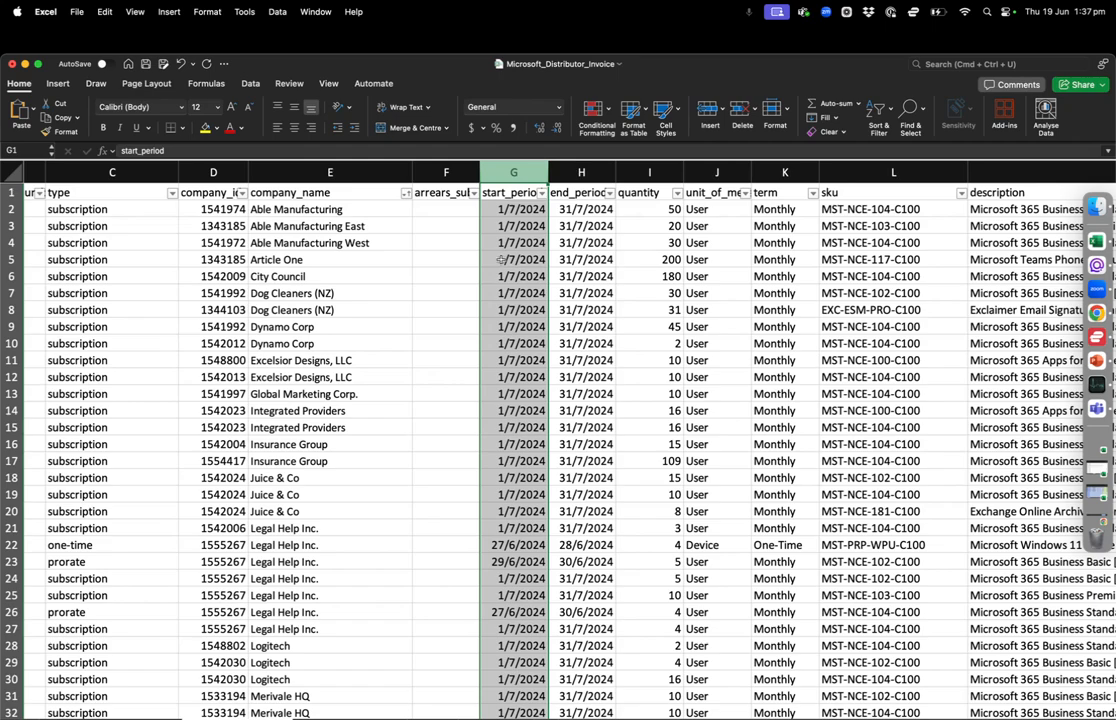
{"action": "scroll", "coordinate": [497, 270], "scroll_direction": "right", "scroll_amount": 5}
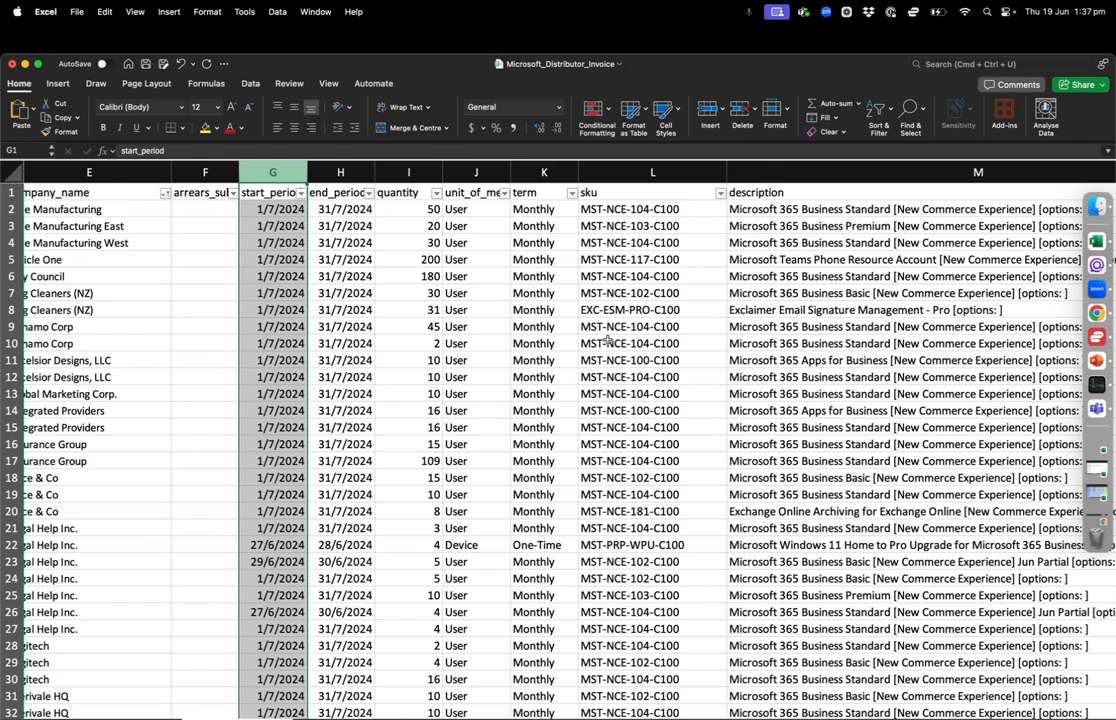
Switch to CloudOlive in Chrome and open the June 2025 PAX8 (Distributor) reconciliation
{"action": "key", "text": "ctrl+Left"}
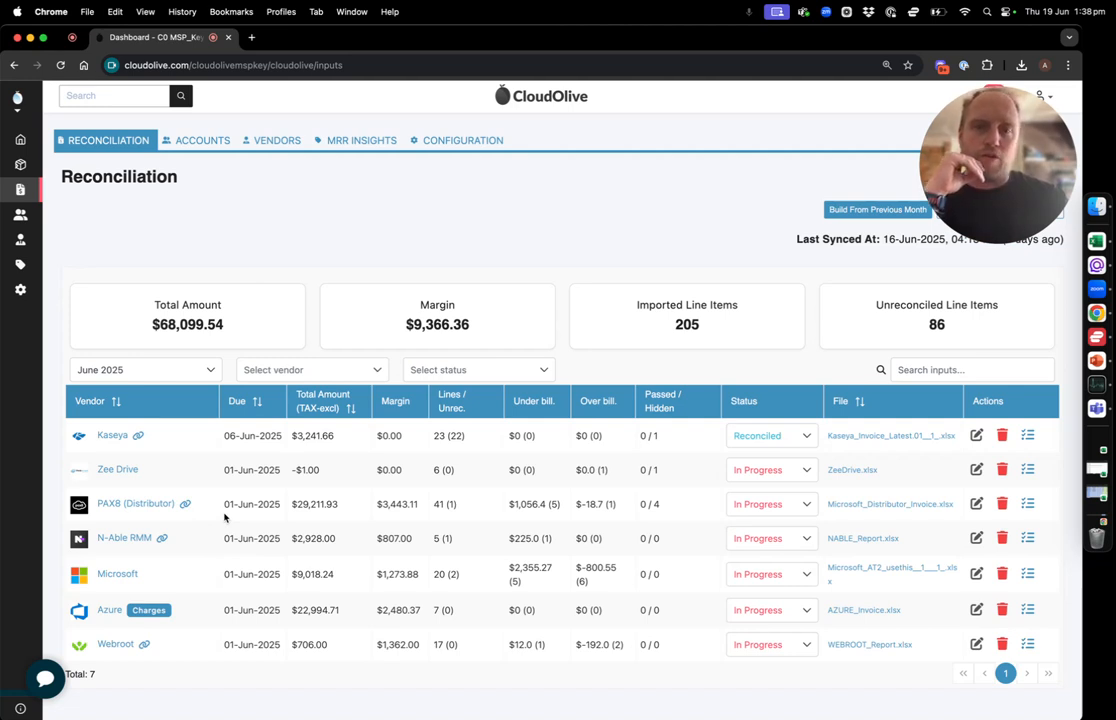
{"action": "key", "text": "ctrl+Right"}
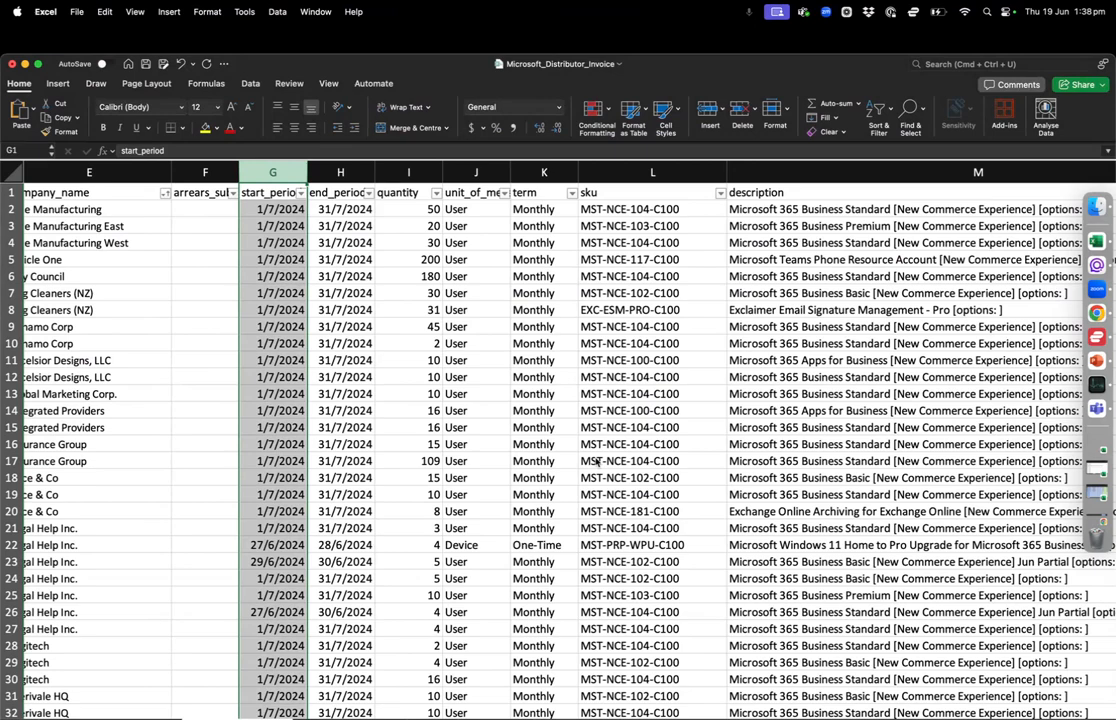
{"action": "key", "text": "ctrl+Left"}
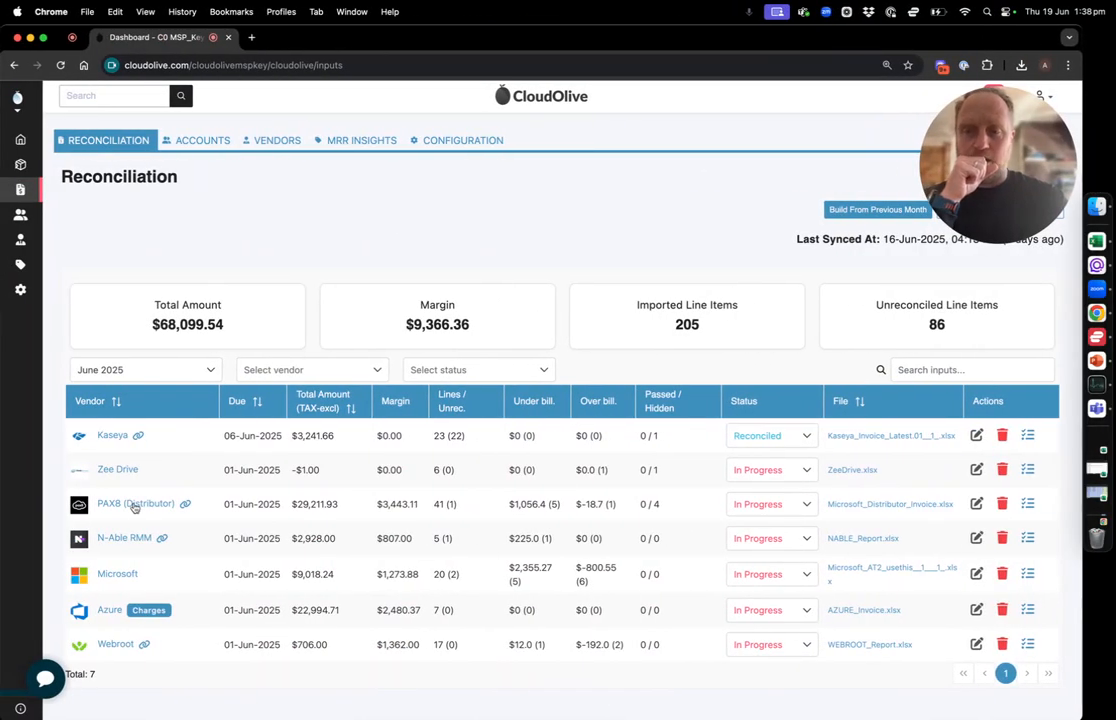
{"action": "left_click", "coordinate": [134, 505]}
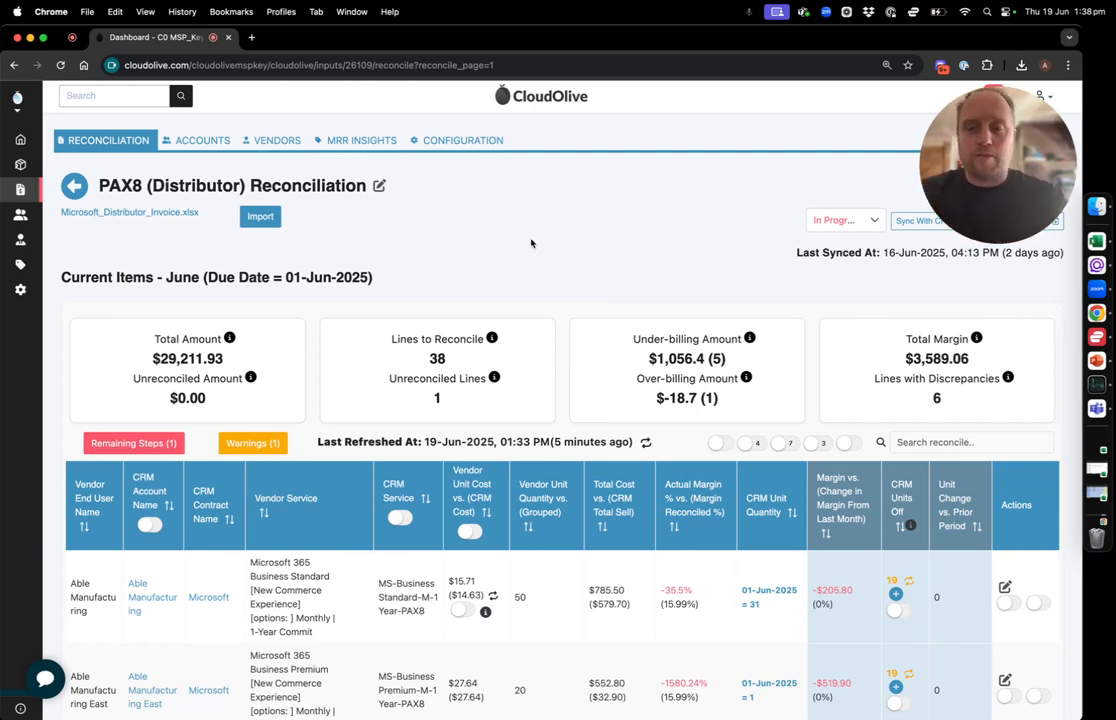
Examine the first Able Manufacturing line's vendor service, highlighting its full description and its "Monthly | 1-Year Commit" suffix
{"action": "scroll", "coordinate": [531, 243], "scroll_direction": "down", "scroll_amount": 2}
{"action": "scroll", "coordinate": [531, 243], "scroll_direction": "down", "scroll_amount": 2}
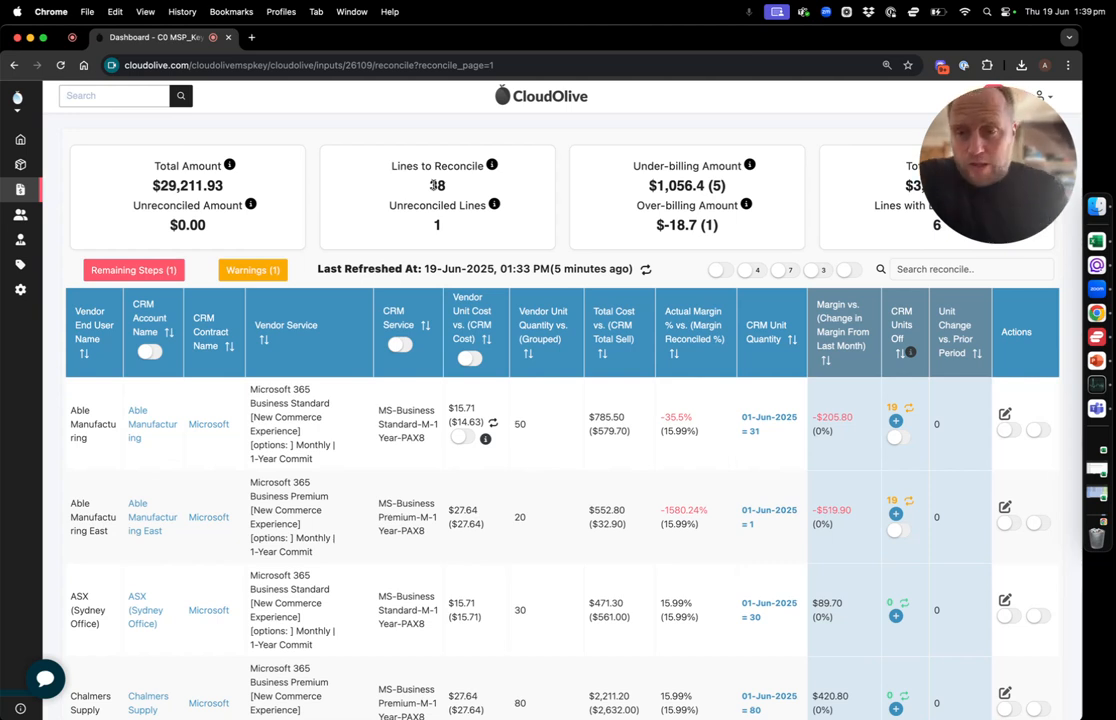
{"action": "scroll", "coordinate": [340, 478], "scroll_direction": "down", "scroll_amount": 1}
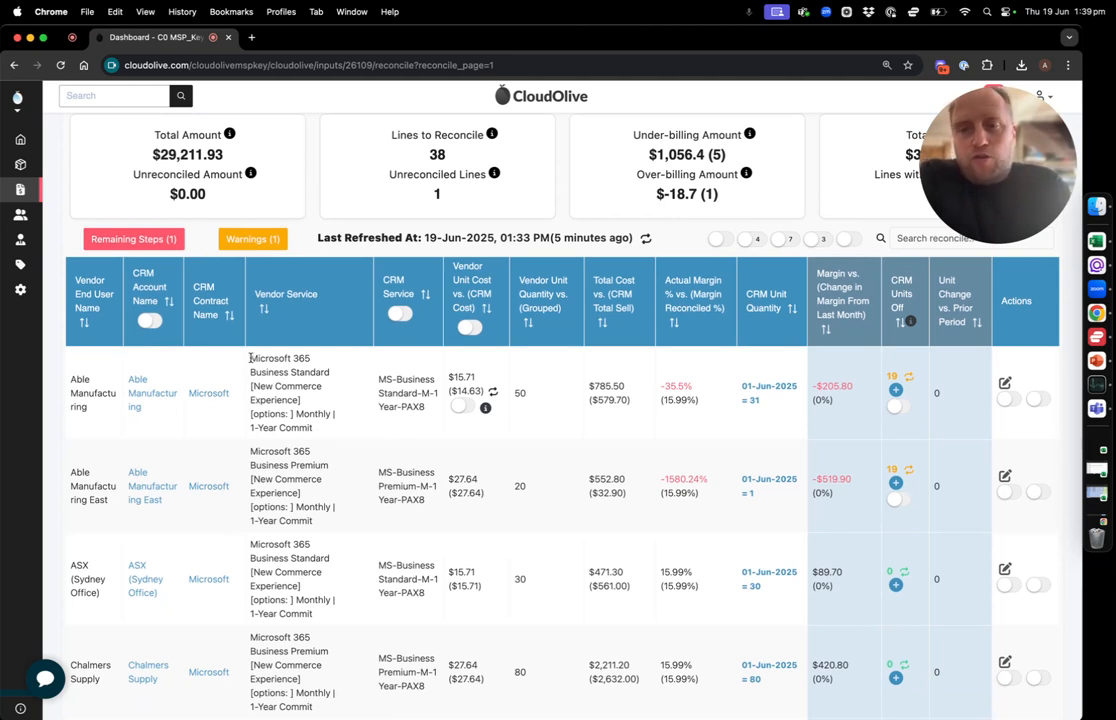
{"action": "left_click_drag", "start_coordinate": [250, 357], "coordinate": [327, 427]}
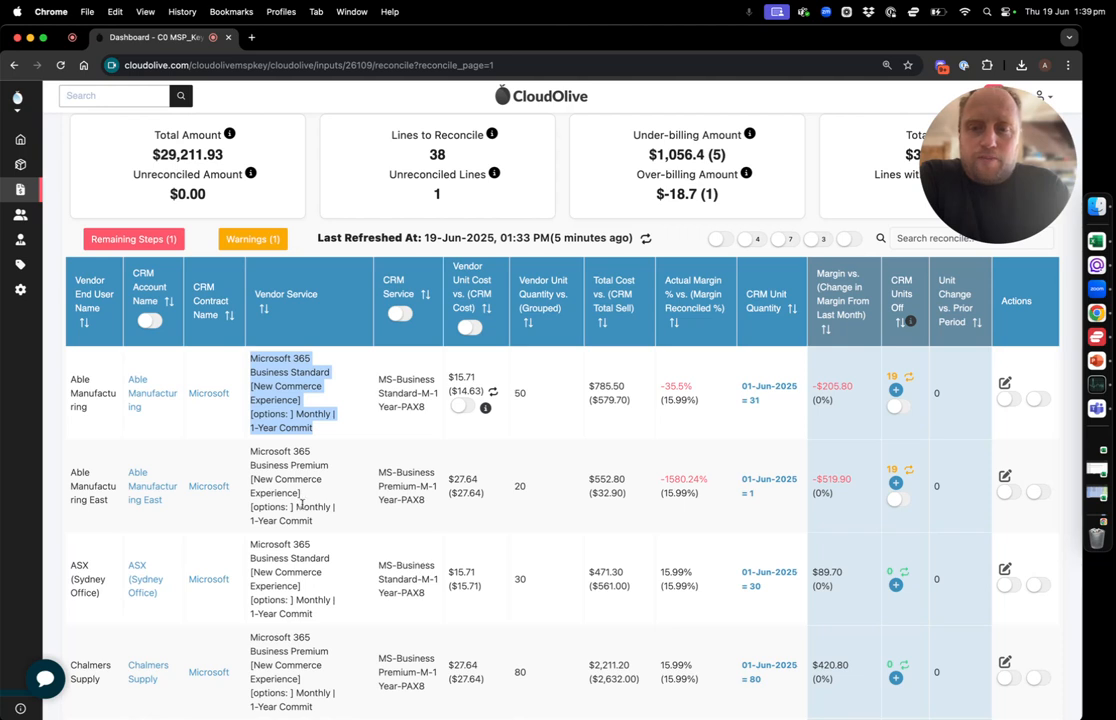
{"action": "left_click", "coordinate": [300, 504]}
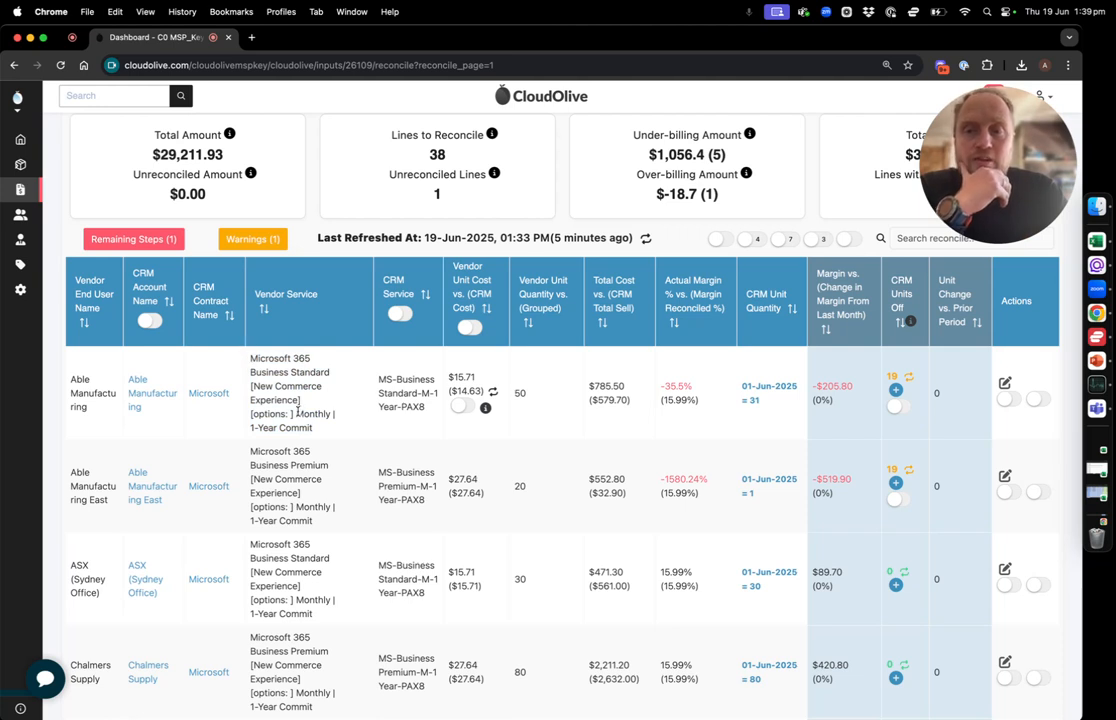
{"action": "left_click_drag", "start_coordinate": [297, 412], "coordinate": [317, 432]}
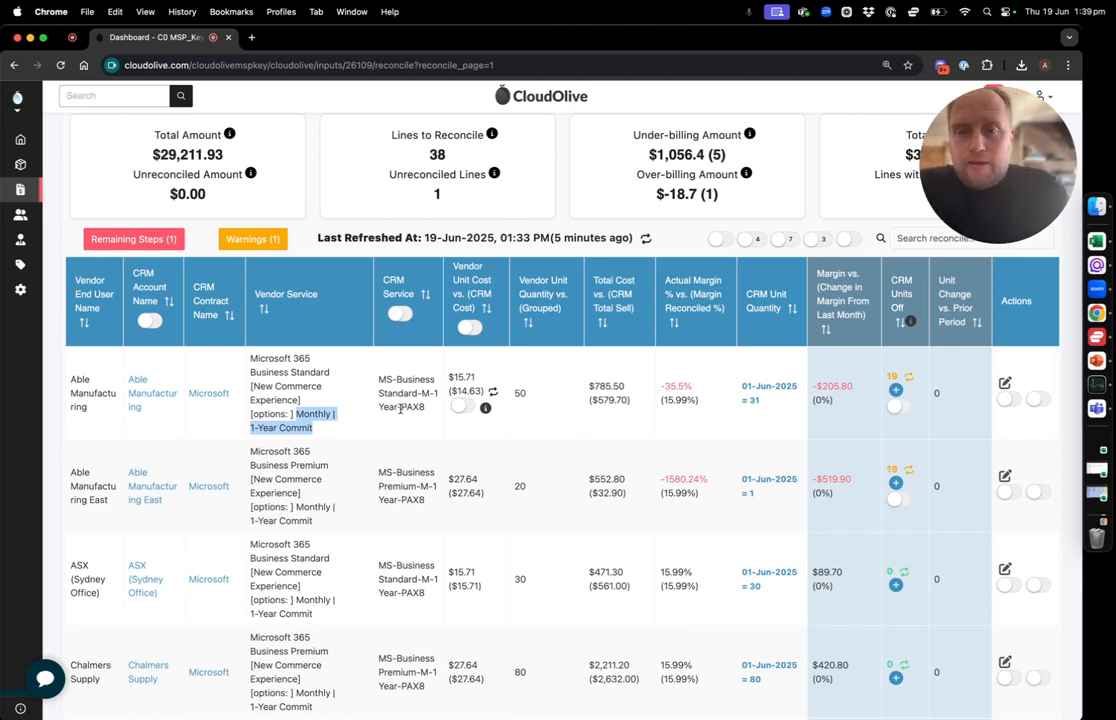
Open the Able Manufacturing Business Standard line for editing and view its available CRM contract names, keeping Microsoft selected
{"action": "scroll", "coordinate": [579, 457], "scroll_direction": "up", "scroll_amount": 1}
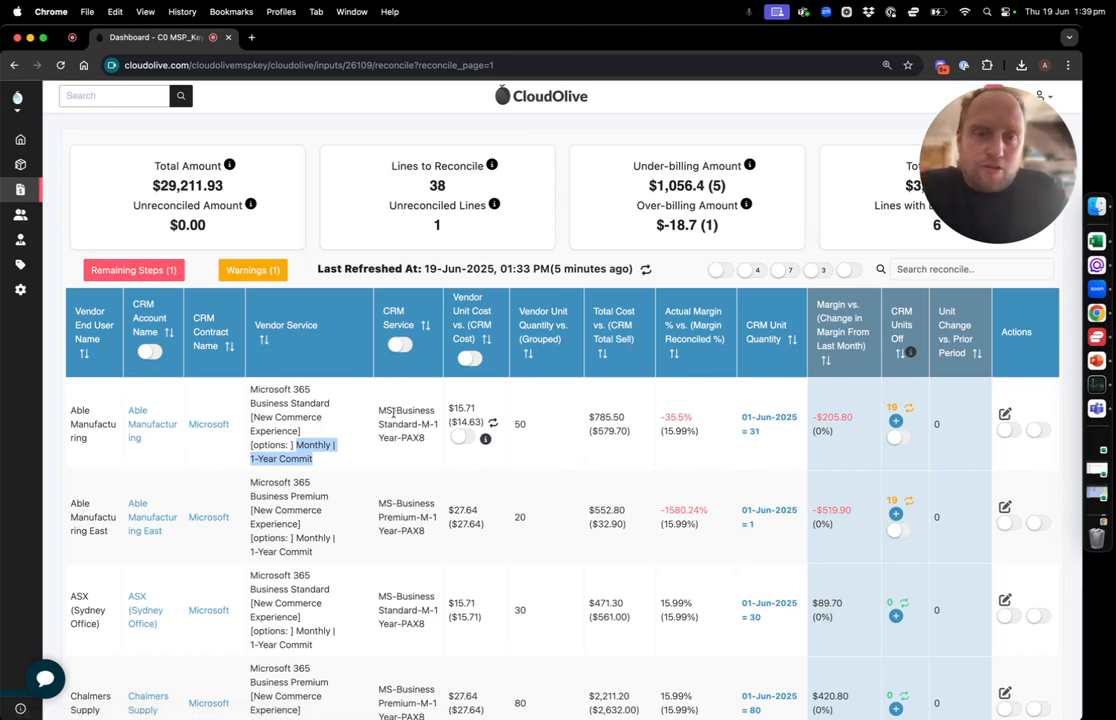
{"action": "left_click", "coordinate": [1004, 413]}
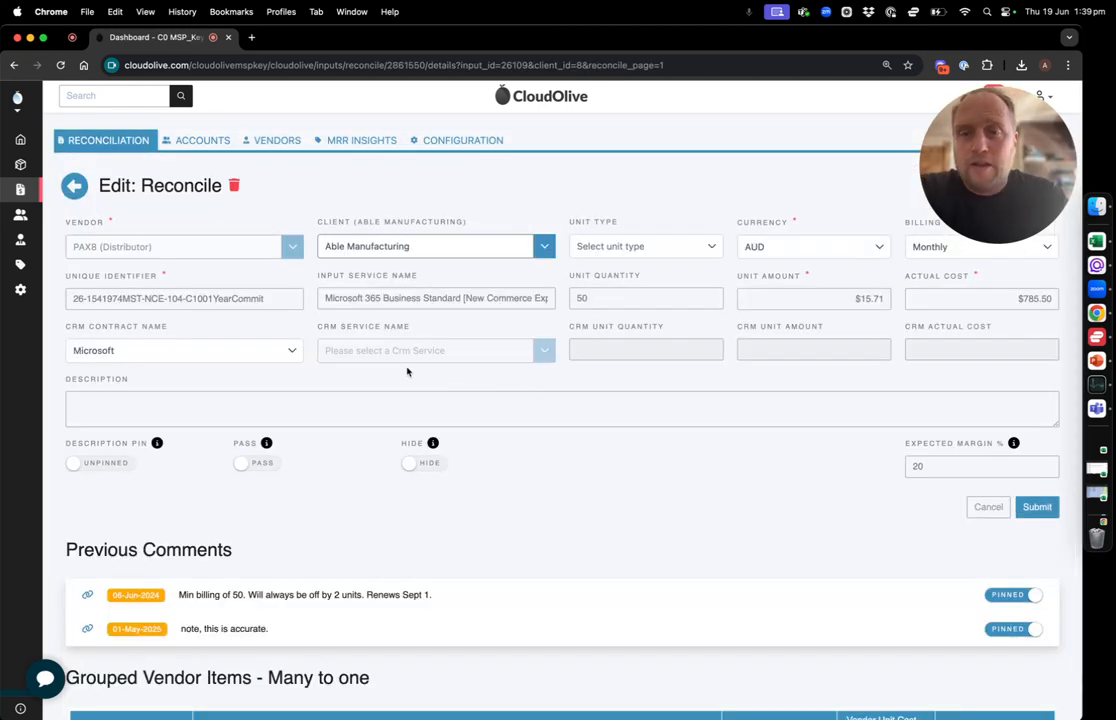
{"action": "left_click", "coordinate": [224, 354]}
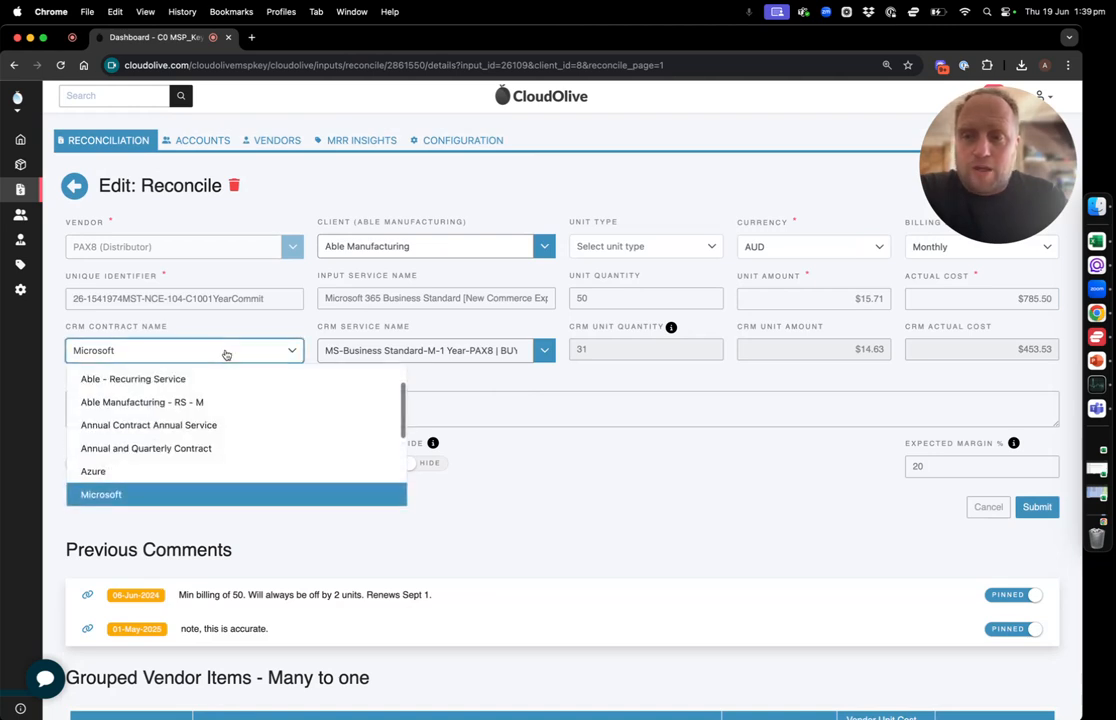
{"action": "left_click", "coordinate": [226, 354]}
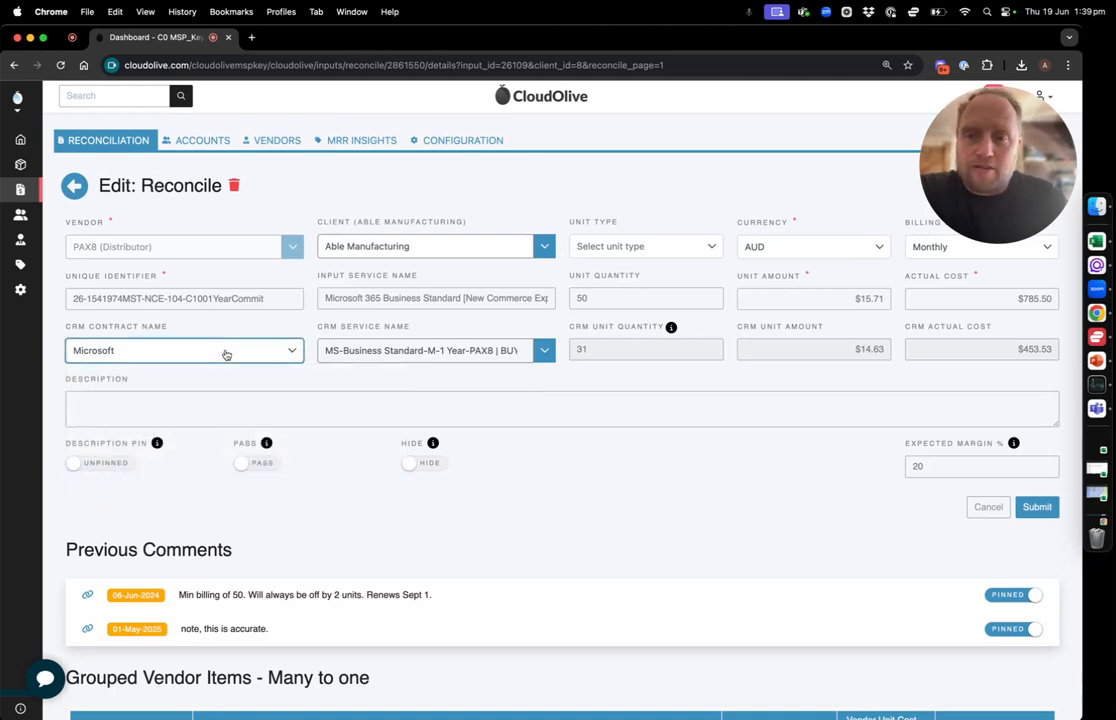
View the CRM service names available for the Able Manufacturing line, keep the current mapping and cancel the edit
{"action": "left_click", "coordinate": [547, 352]}
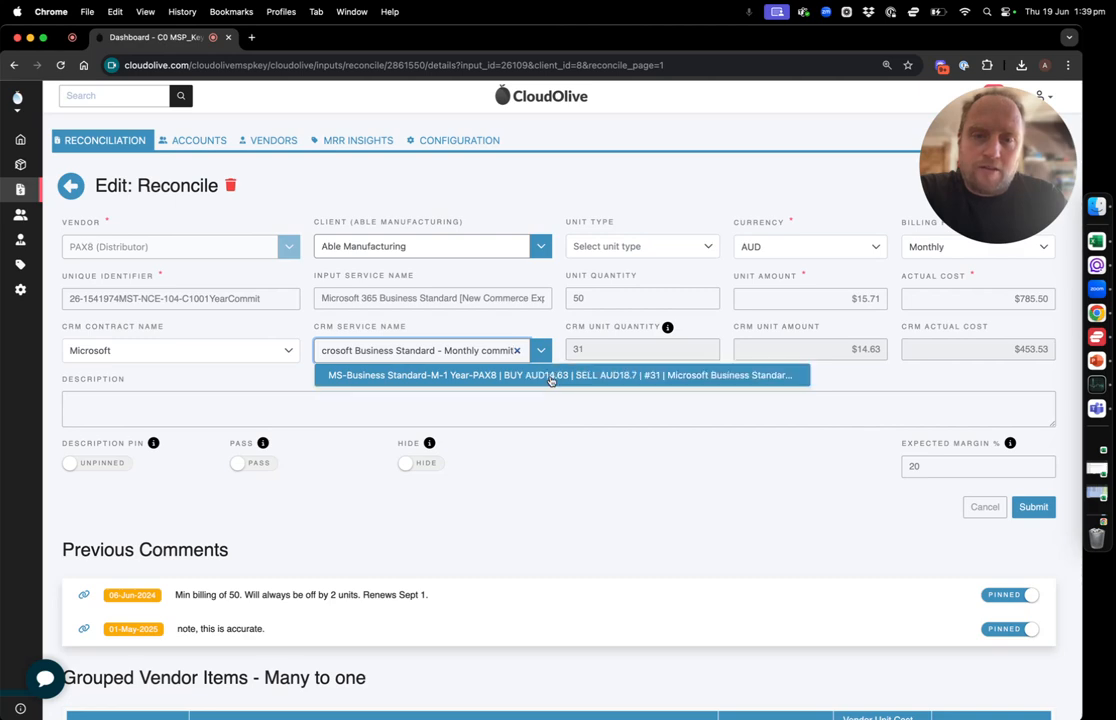
{"action": "left_click", "coordinate": [794, 466]}
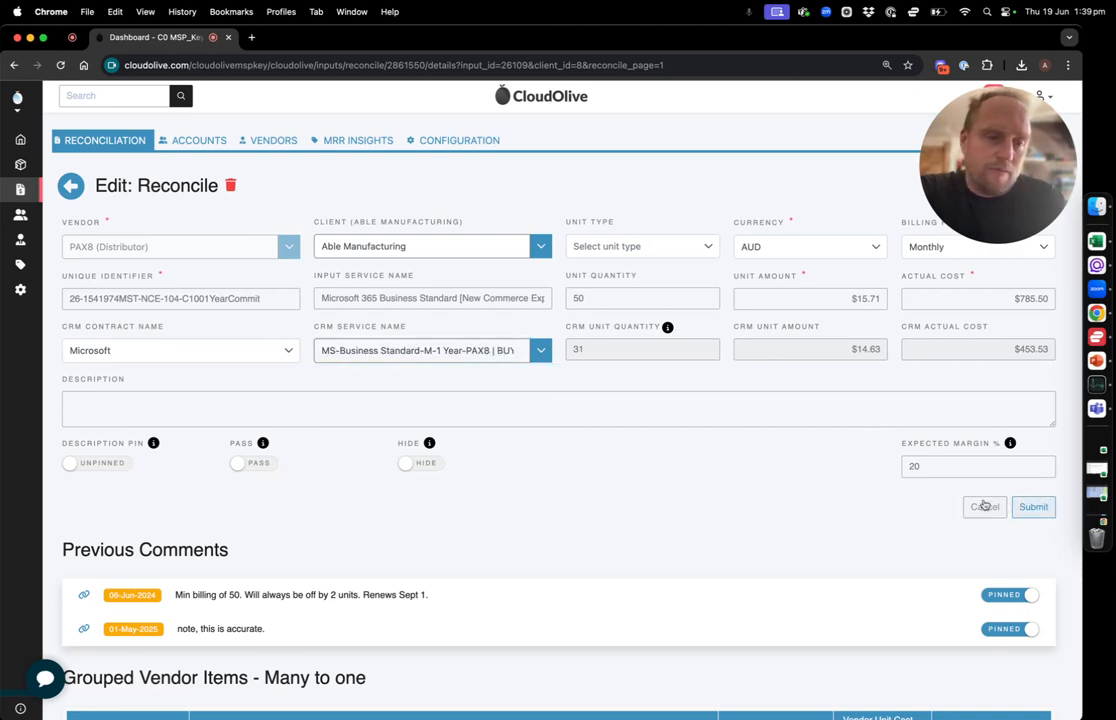
{"action": "left_click", "coordinate": [984, 506]}
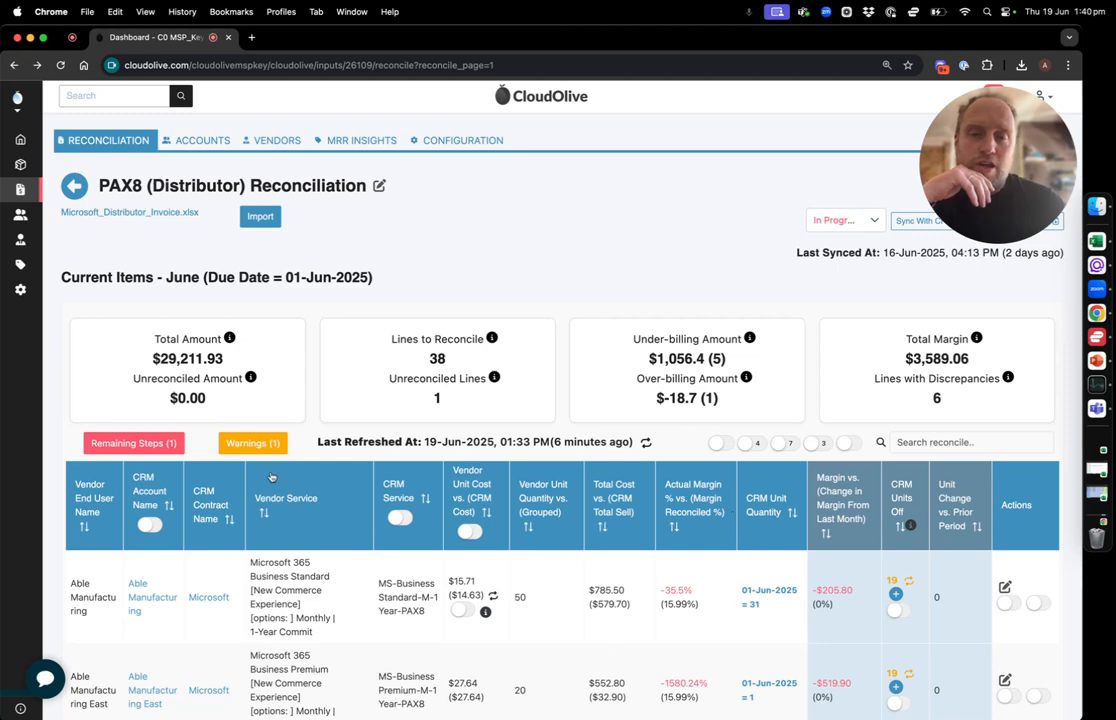
Examine the account input warnings for services that dropped off this month, highlighting the explanation, and collapse the warnings
{"action": "left_click", "coordinate": [253, 443]}
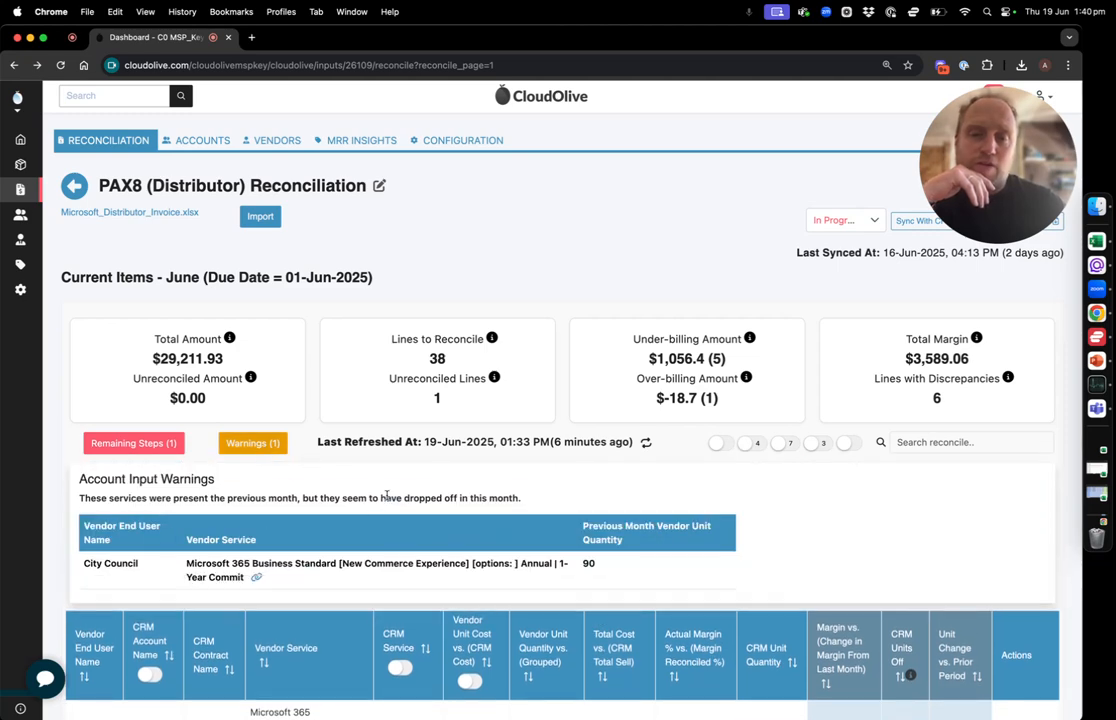
{"action": "left_click_drag", "start_coordinate": [384, 497], "coordinate": [526, 497]}
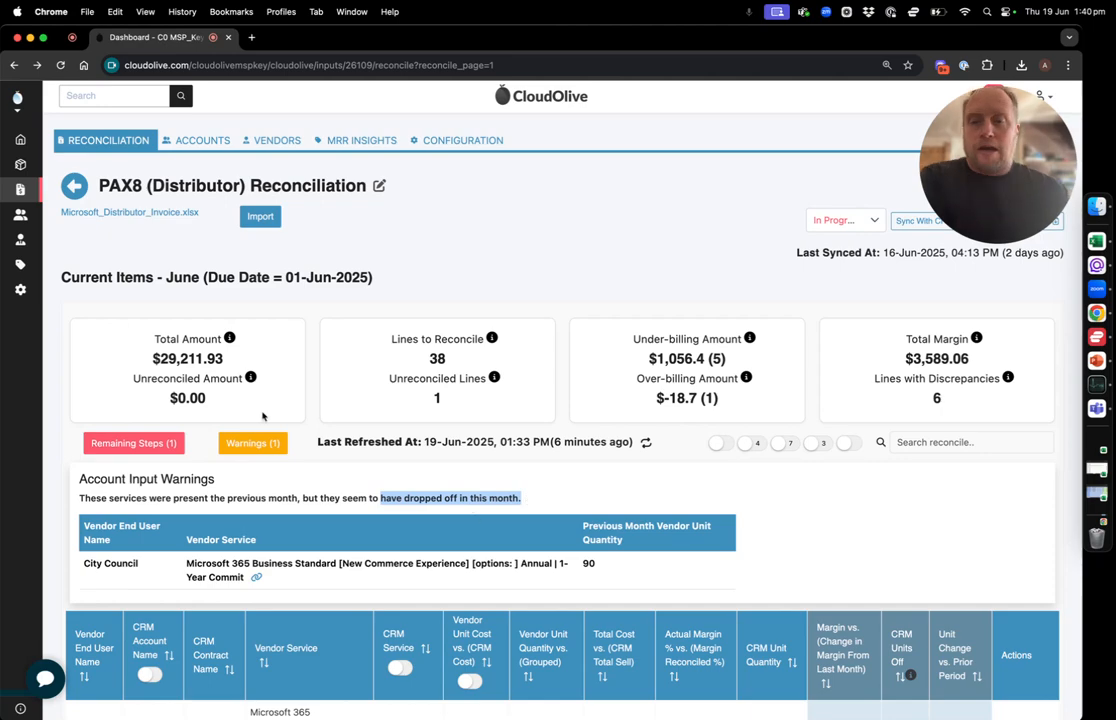
{"action": "left_click", "coordinate": [253, 443]}
Show the previous month's May items sorted by margin and briefly filter them to lines without a CRM service association
{"action": "scroll", "coordinate": [347, 457], "scroll_direction": "down", "scroll_amount": 3}
{"action": "scroll", "coordinate": [347, 457], "scroll_direction": "down", "scroll_amount": 20}
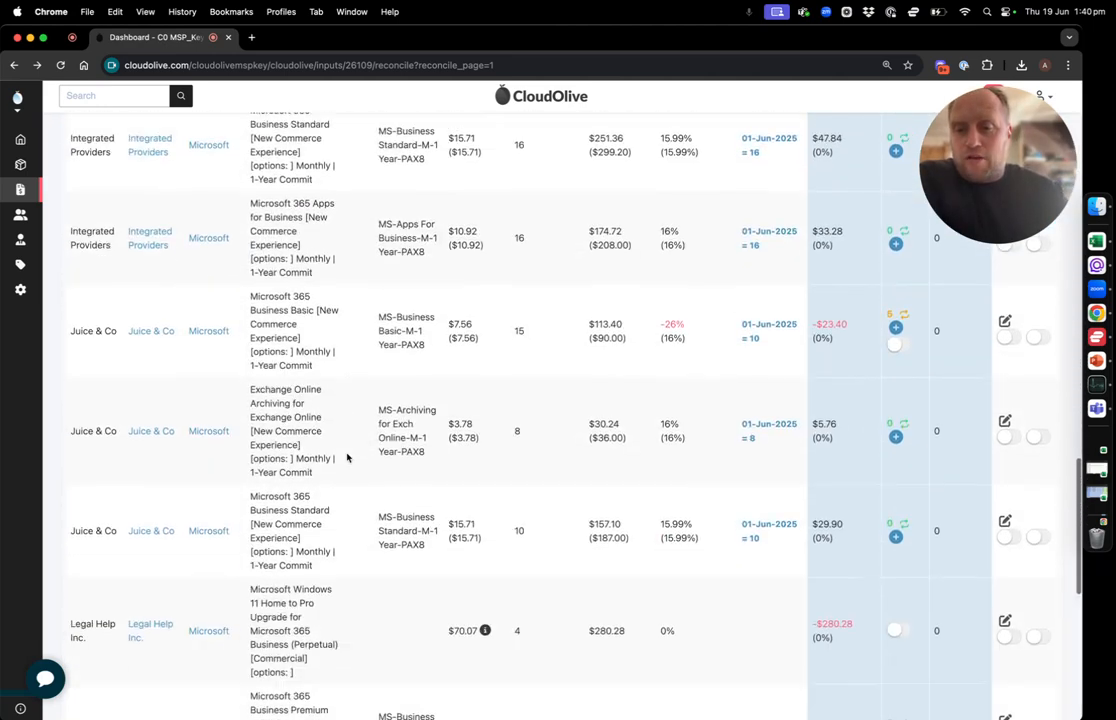
{"action": "left_click", "coordinate": [154, 639]}
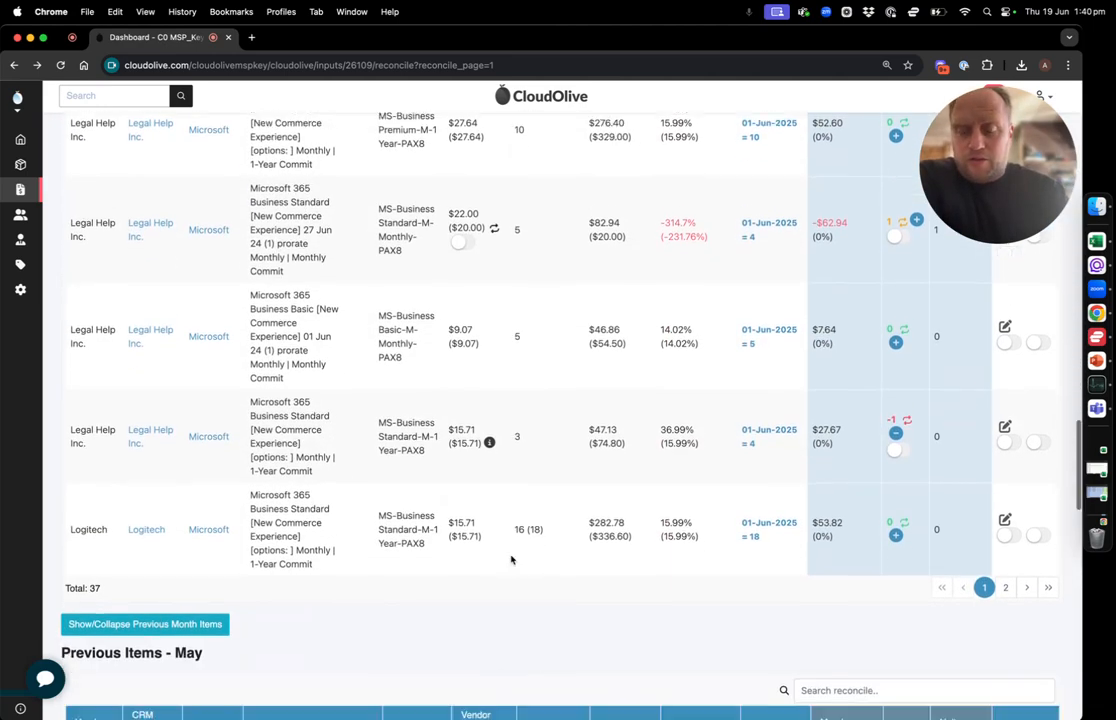
{"action": "scroll", "coordinate": [511, 558], "scroll_direction": "down", "scroll_amount": 8}
{"action": "left_click", "coordinate": [819, 354]}
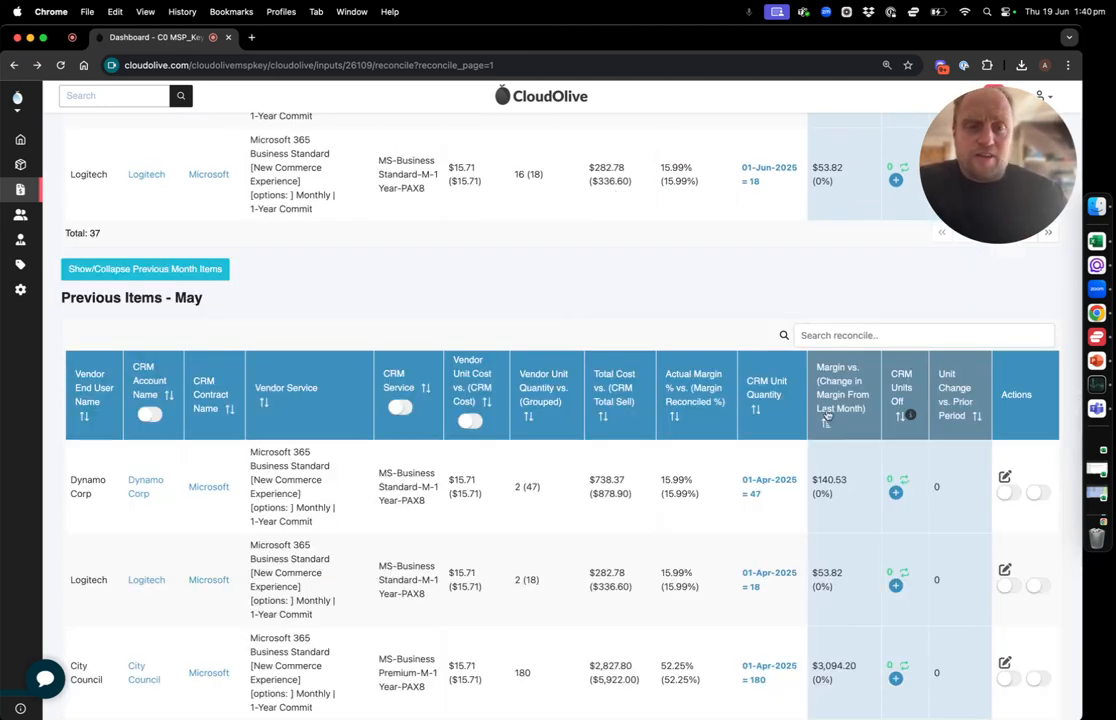
{"action": "left_click", "coordinate": [400, 407]}
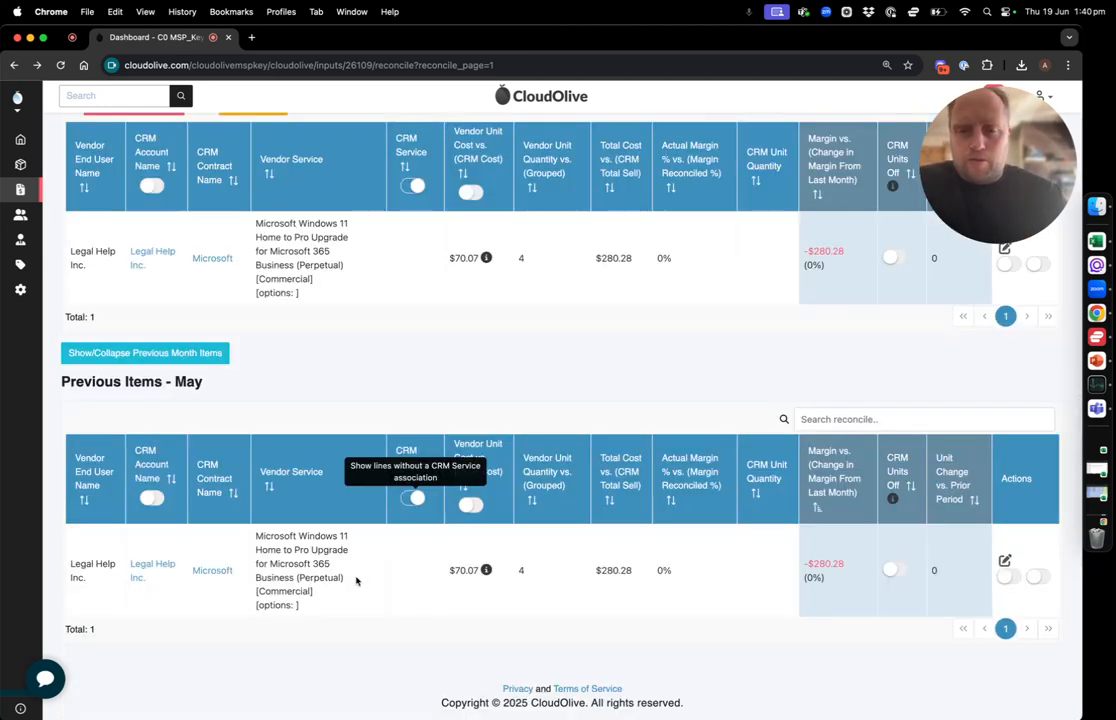
{"action": "left_click", "coordinate": [412, 497]}
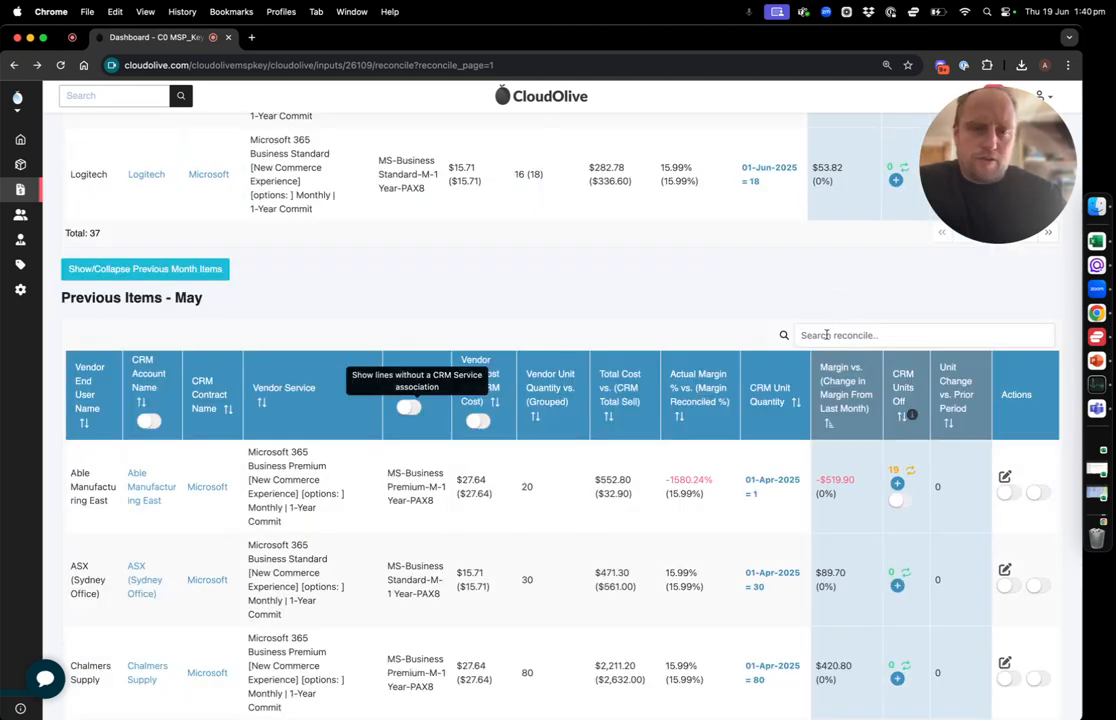
Search the May items for "counci" and examine the annual City Council line's vendor unit quantity and attached note
{"action": "left_click", "coordinate": [840, 335]}
{"action": "type", "text": "counci"}
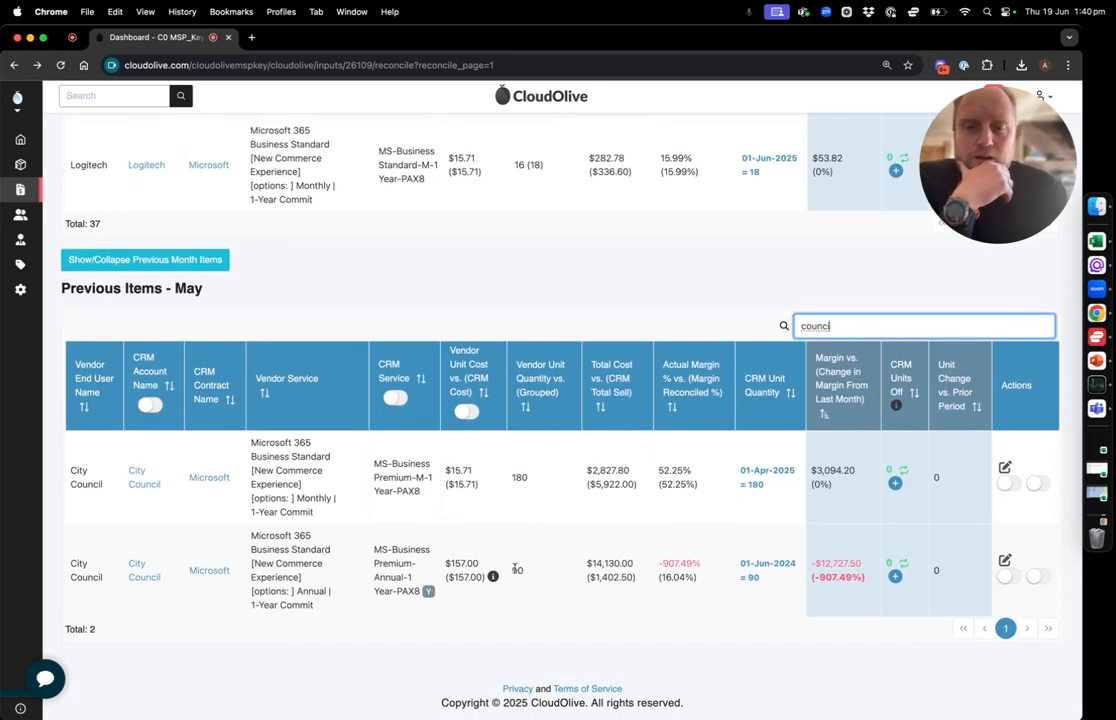
{"action": "double_click", "coordinate": [520, 571]}
{"action": "mouse_move", "coordinate": [493, 577]}
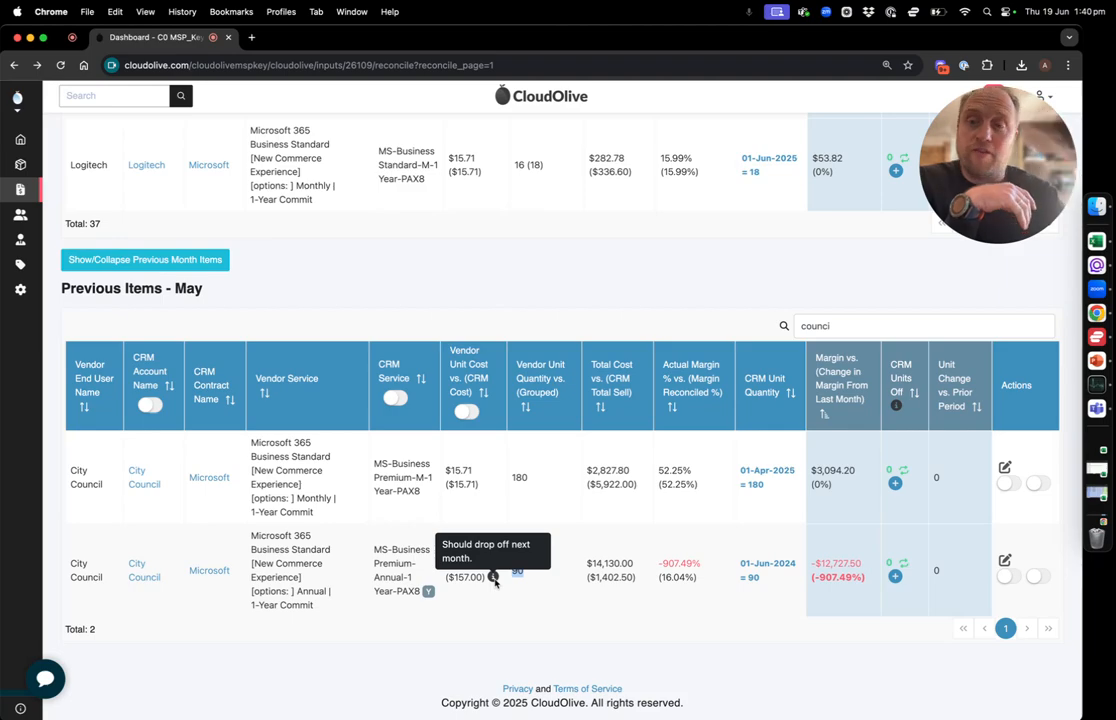
Read the note on the Able Manufacturing Business Standard line in June's items and pass the line until the next cycle
{"action": "scroll", "coordinate": [155, 260], "scroll_direction": "up", "scroll_amount": 4}
{"action": "scroll", "coordinate": [320, 268], "scroll_direction": "up", "scroll_amount": 10}
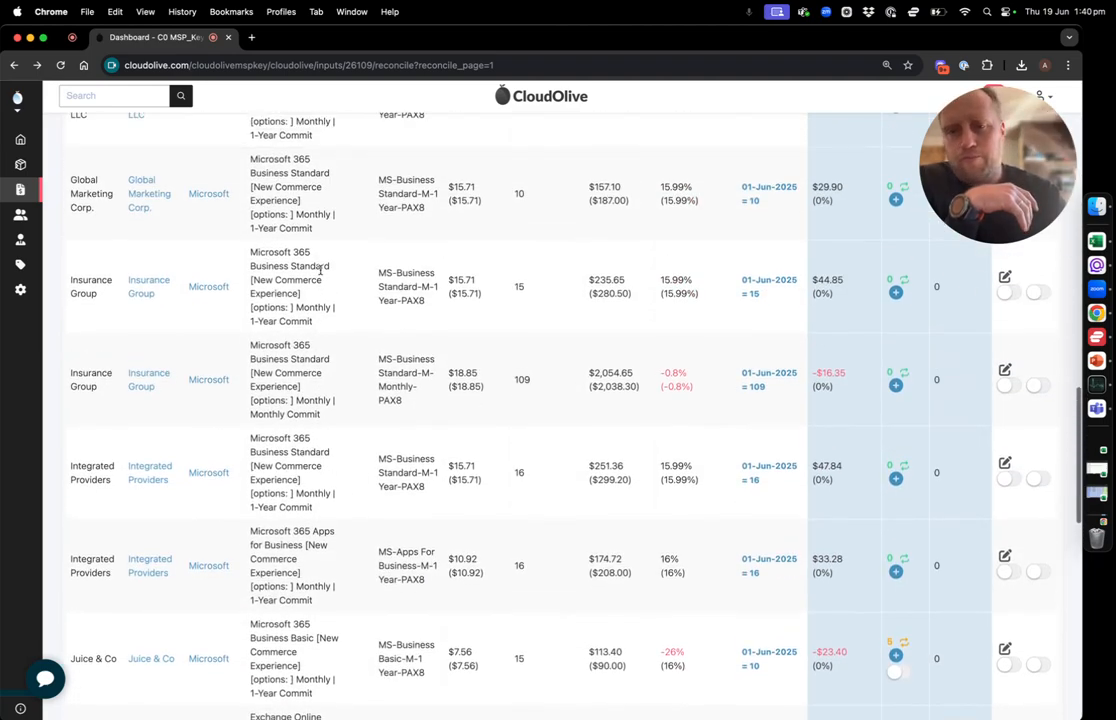
{"action": "scroll", "coordinate": [321, 274], "scroll_direction": "up", "scroll_amount": 10}
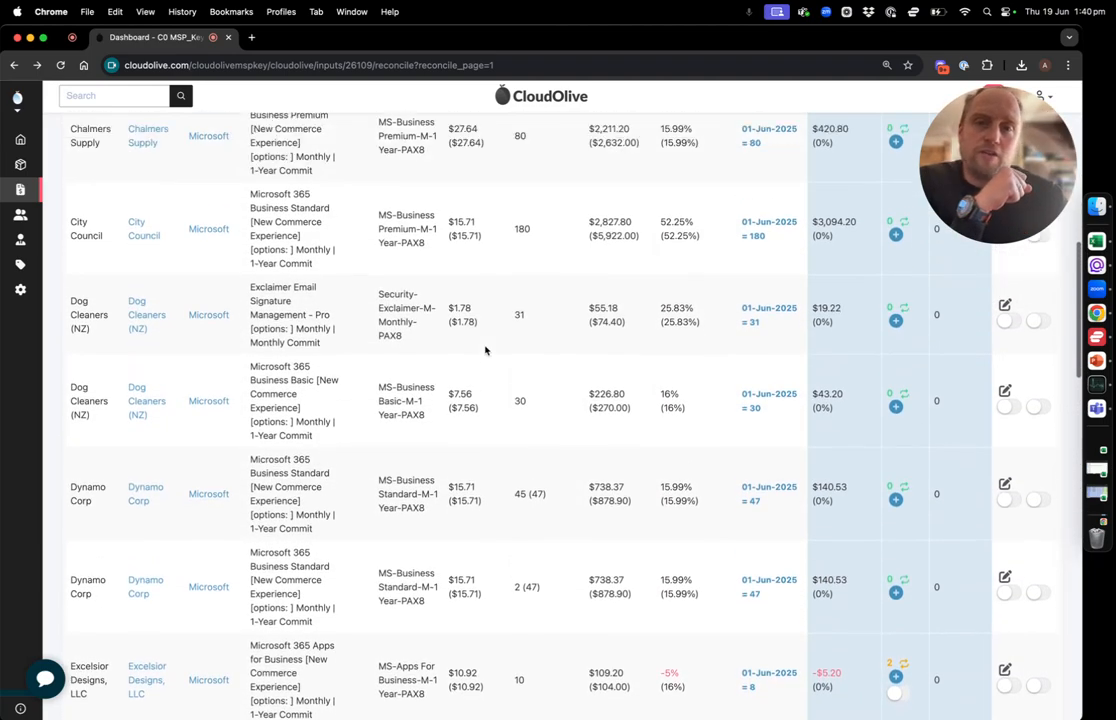
{"action": "scroll", "coordinate": [485, 350], "scroll_direction": "up", "scroll_amount": 2}
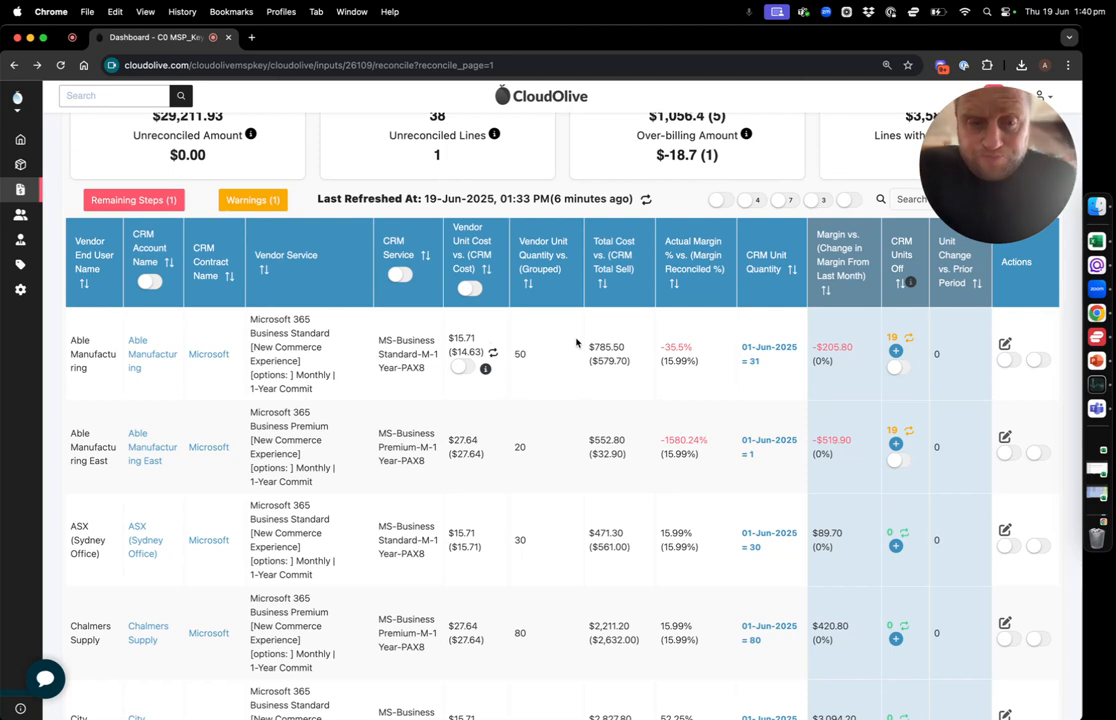
{"action": "mouse_move", "coordinate": [485, 369]}
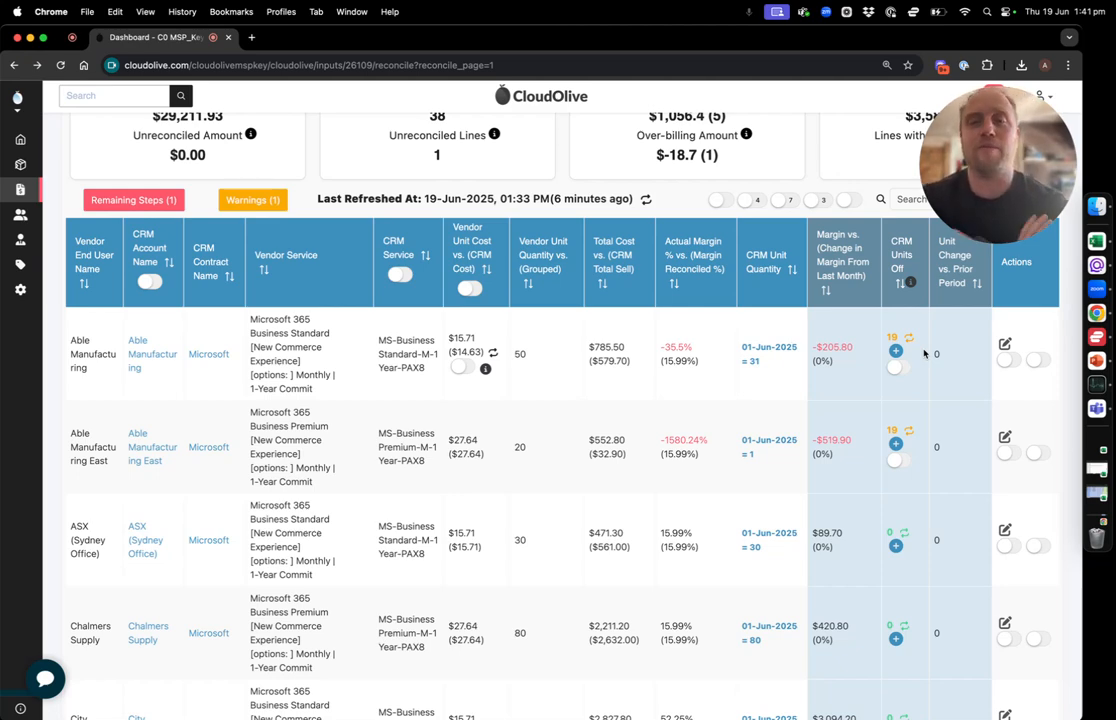
{"action": "scroll", "coordinate": [924, 353], "scroll_direction": "up", "scroll_amount": 1}
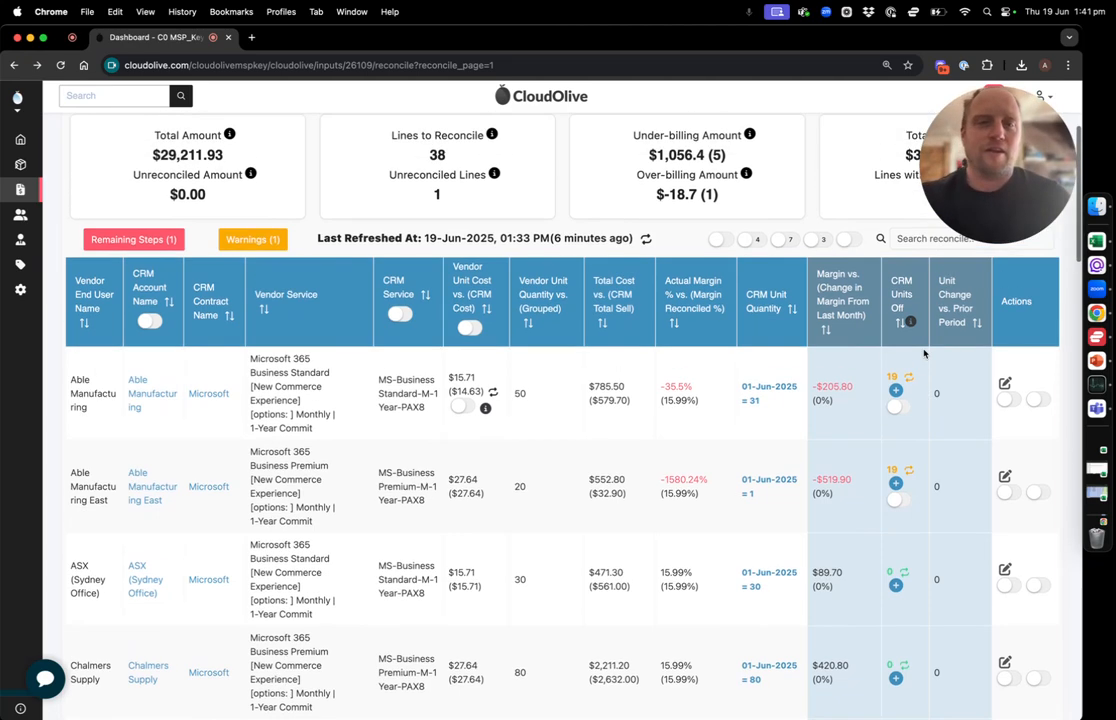
{"action": "left_click", "coordinate": [1007, 400]}
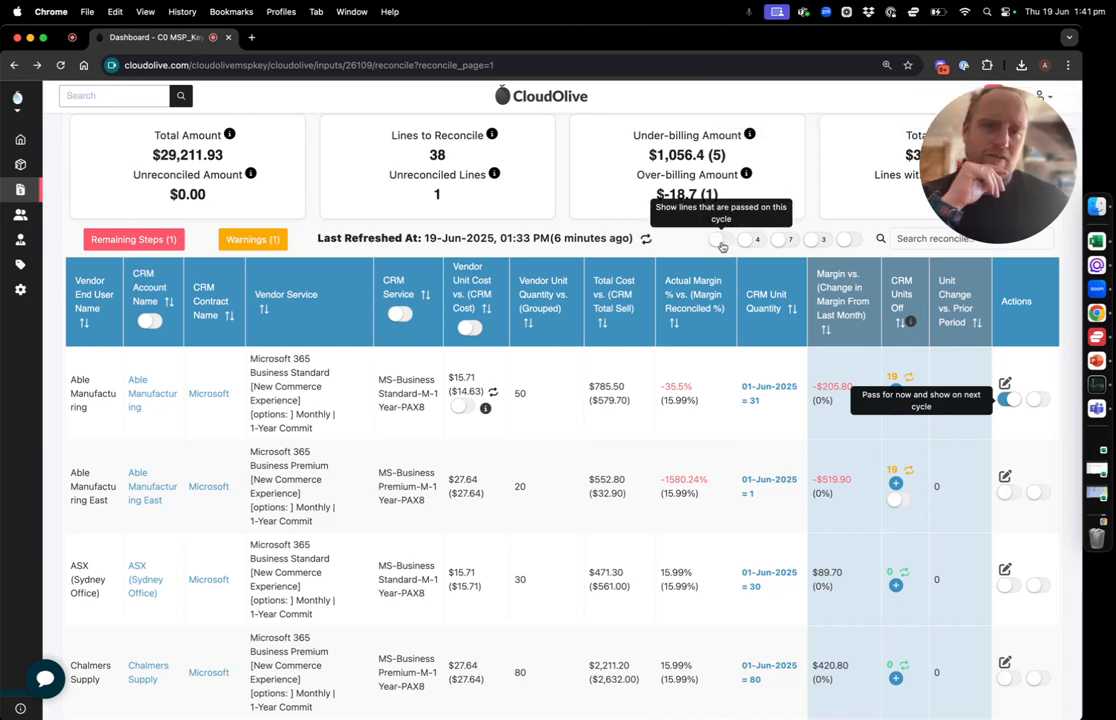
Highlight the under-billing amount, check the lines passed on this cycle and return to the full June list
{"action": "left_click_drag", "start_coordinate": [647, 155], "coordinate": [728, 156]}
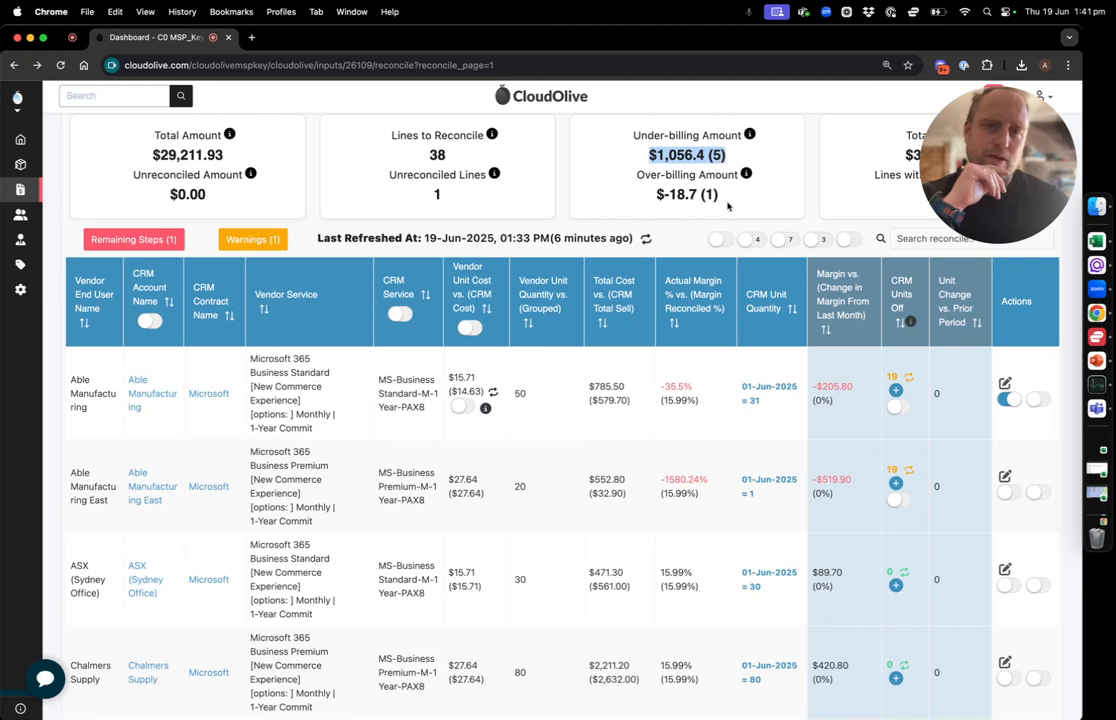
{"action": "left_click", "coordinate": [718, 240]}
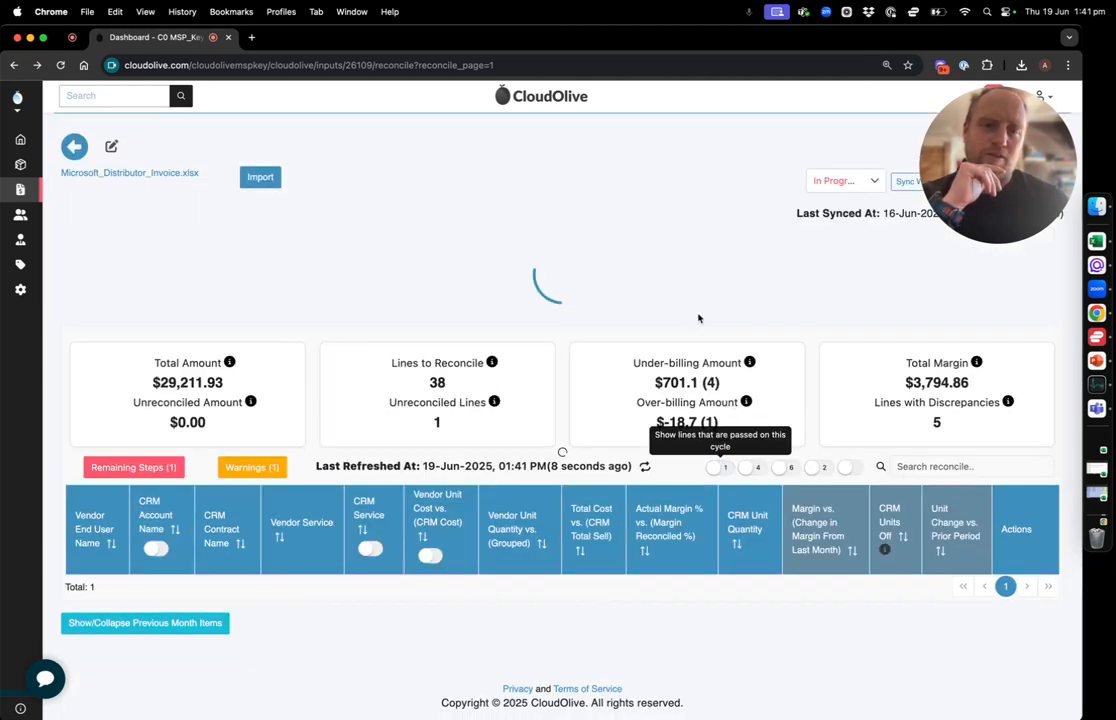
{"action": "scroll", "coordinate": [700, 316], "scroll_direction": "down", "scroll_amount": 1}
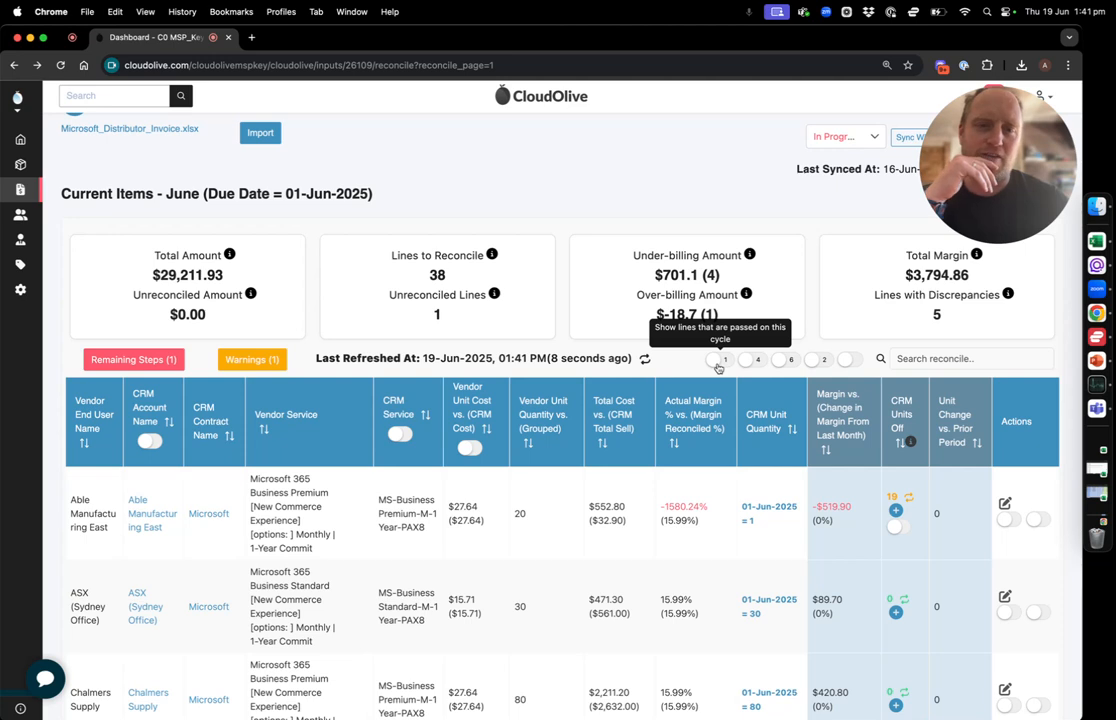
{"action": "scroll", "coordinate": [625, 321], "scroll_direction": "down", "scroll_amount": 1}
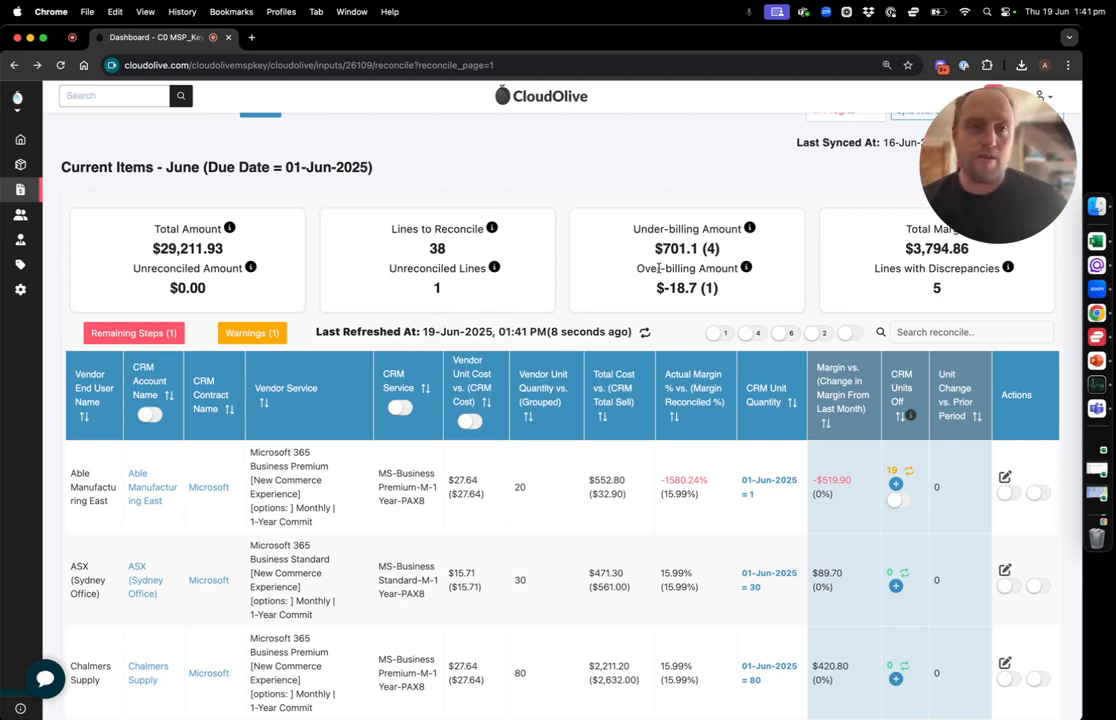
Filter the June items to show all discrepancies and review them against the unreconciled lines summary
{"action": "left_click", "coordinate": [787, 336]}
{"action": "scroll", "coordinate": [575, 327], "scroll_direction": "down", "scroll_amount": 3}
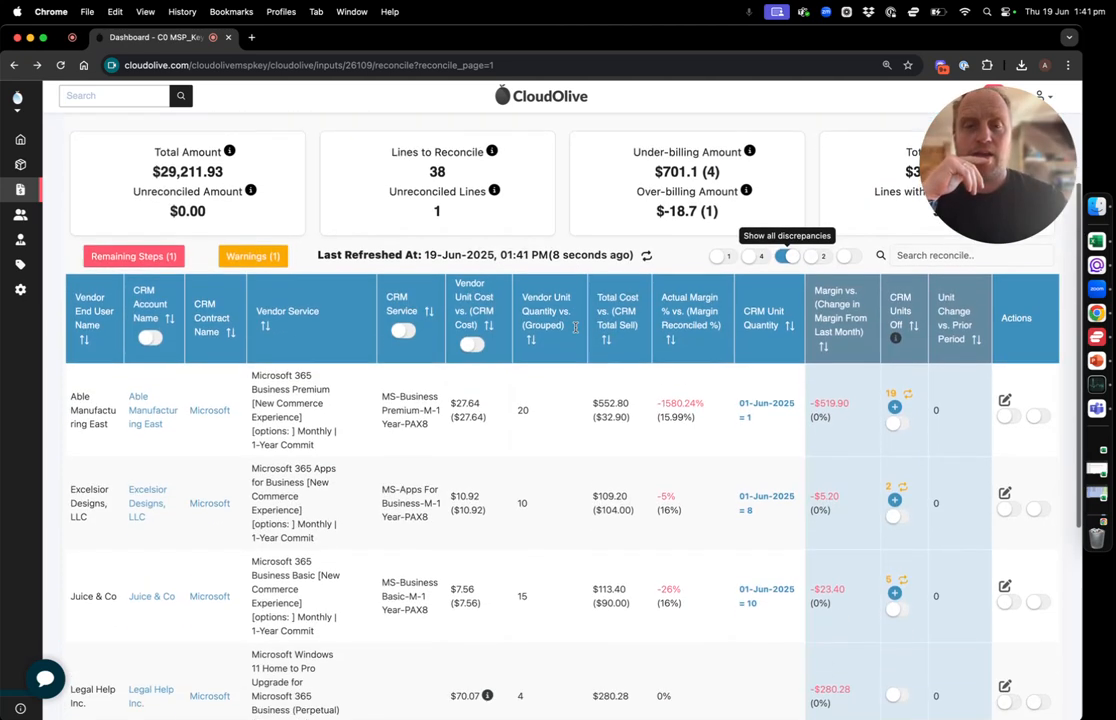
{"action": "scroll", "coordinate": [575, 327], "scroll_direction": "down", "scroll_amount": 3}
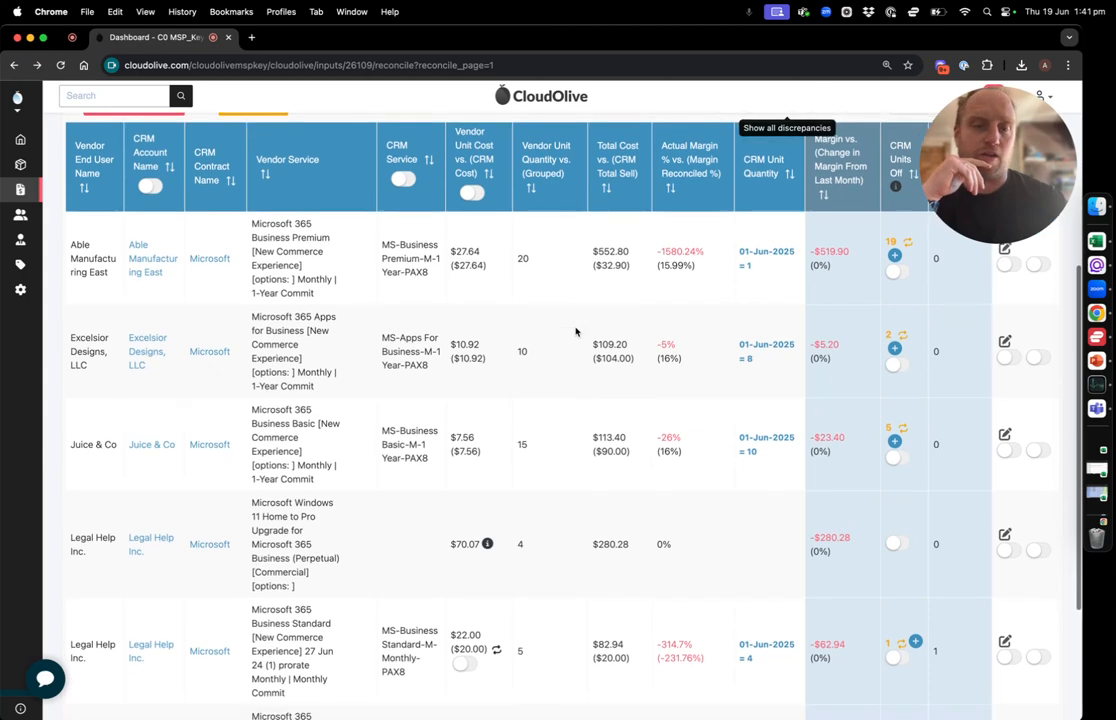
{"action": "scroll", "coordinate": [575, 332], "scroll_direction": "up", "scroll_amount": 4}
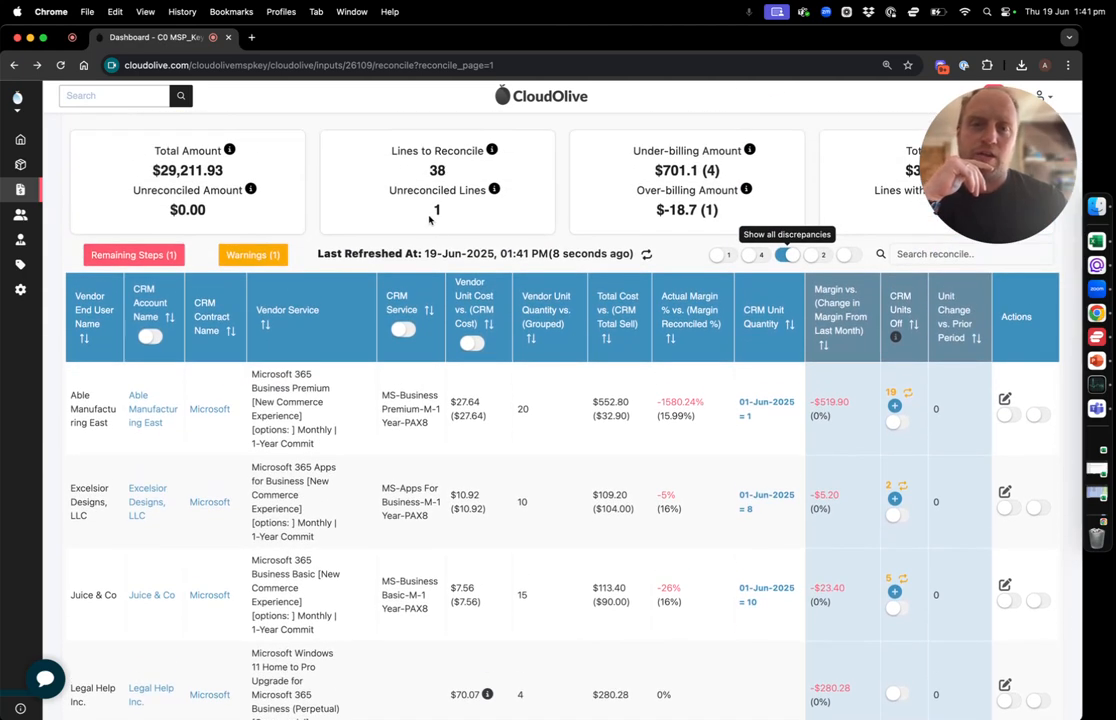
{"action": "scroll", "coordinate": [445, 225], "scroll_direction": "down", "scroll_amount": 5}
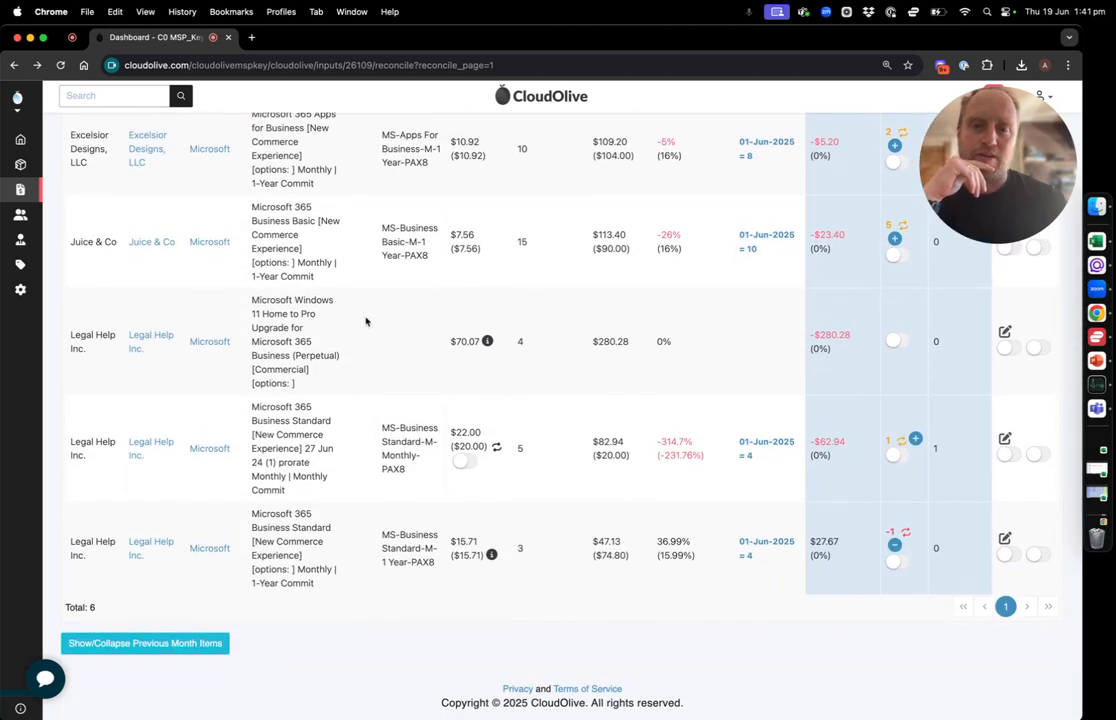
Read the note on Legal Help Inc.'s Windows 11 Home to Pro Upgrade line and pass it until the next cycle
{"action": "mouse_move", "coordinate": [486, 343]}
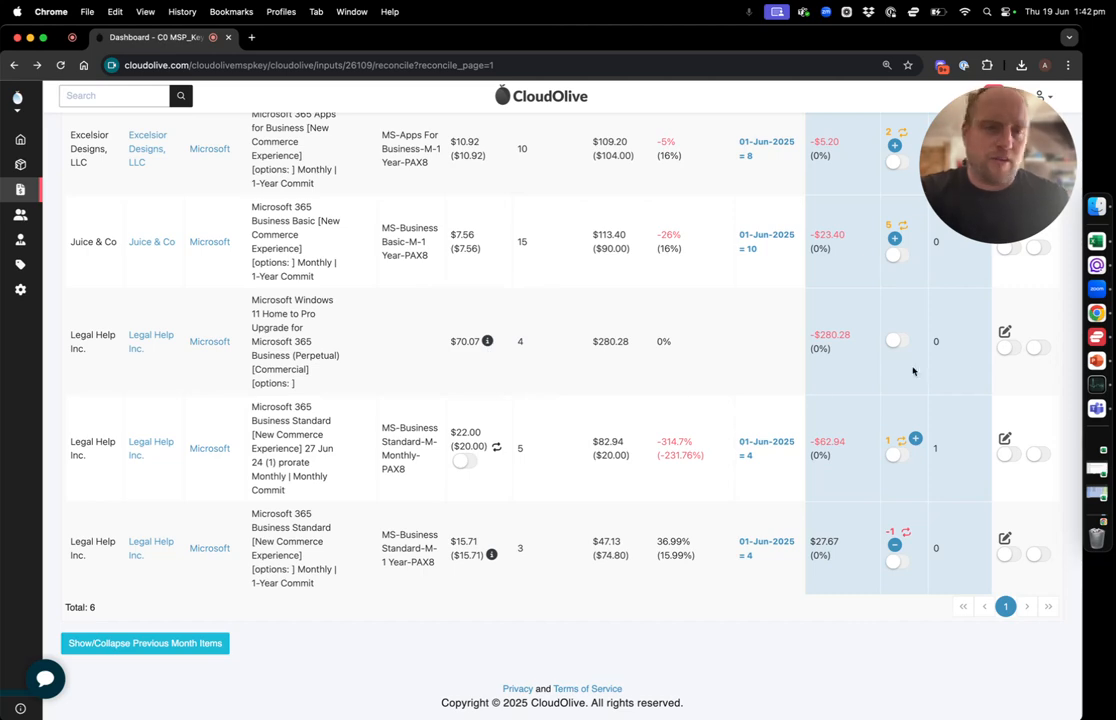
{"action": "left_click", "coordinate": [1009, 347]}
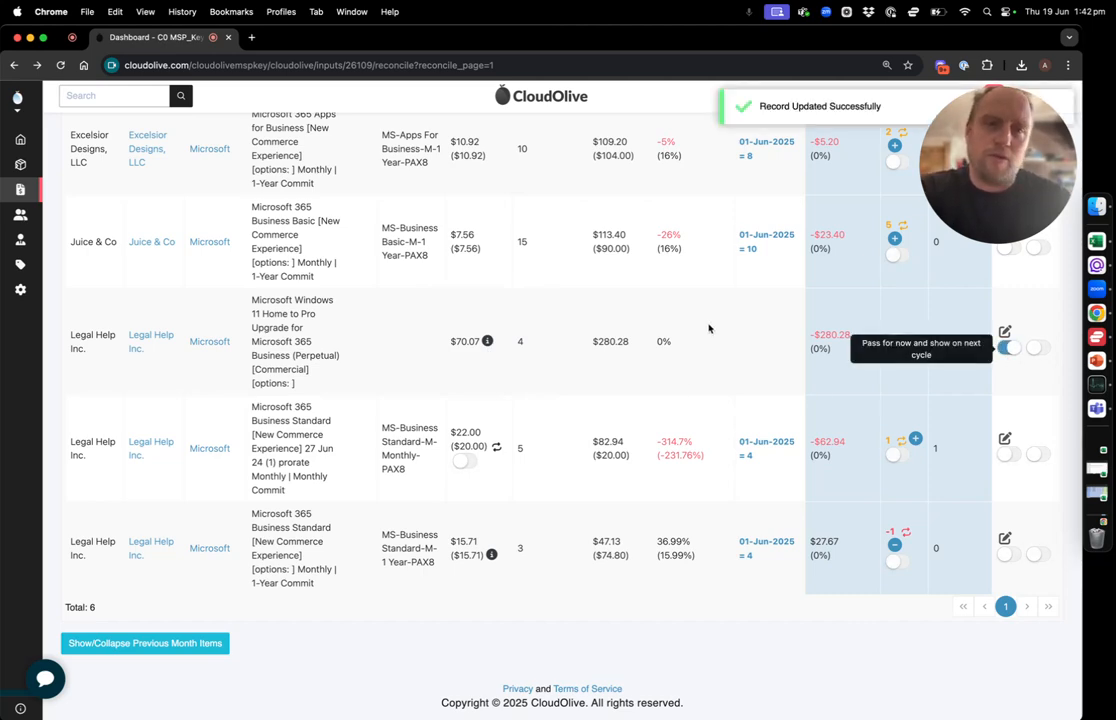
{"action": "left_click", "coordinate": [777, 118]}
{"action": "scroll", "coordinate": [672, 218], "scroll_direction": "up", "scroll_amount": 6}
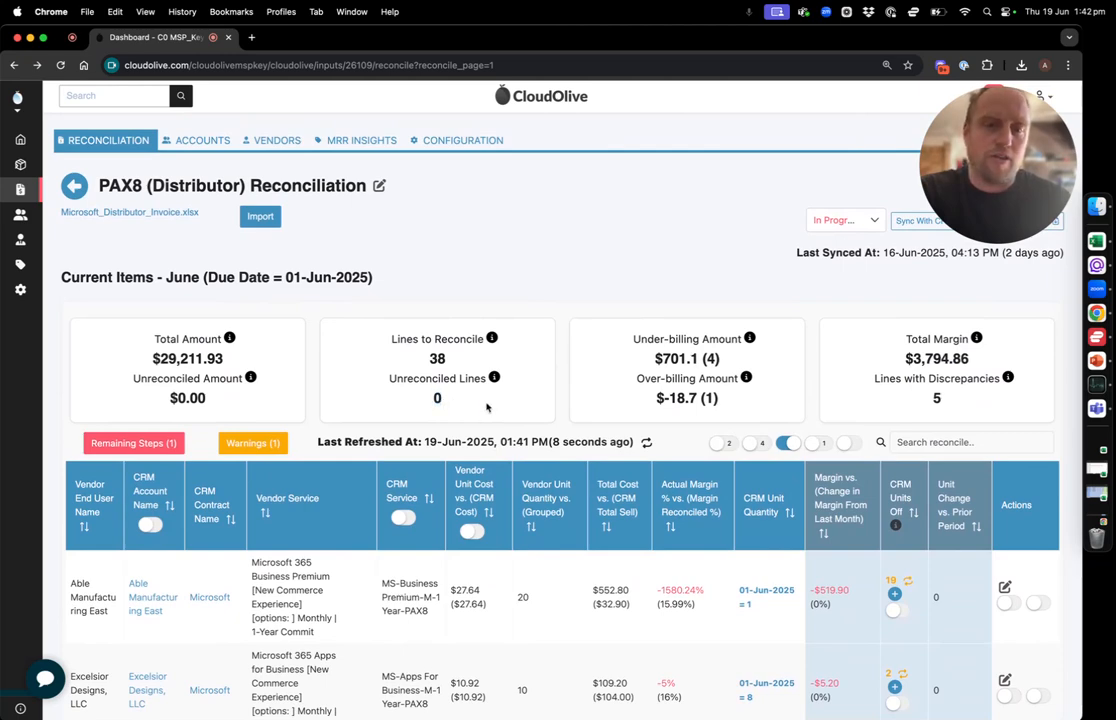
Turn the all-discrepancies filter off and on again to refresh the list, and review the remaining lines
{"action": "left_click", "coordinate": [787, 443]}
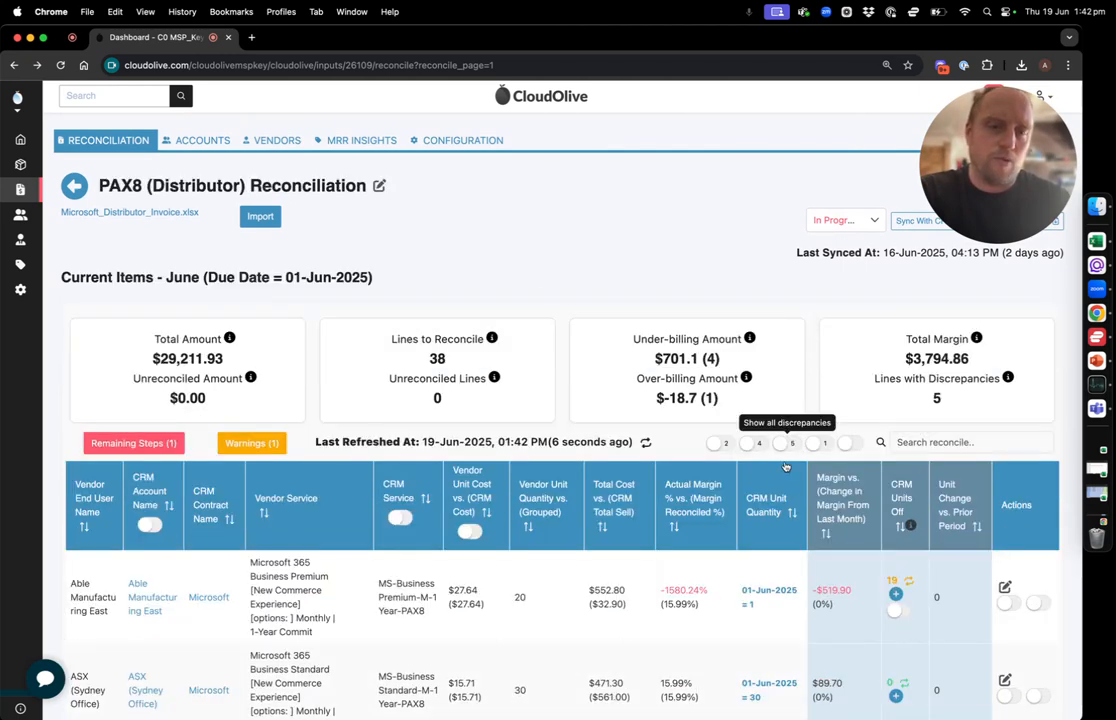
{"action": "left_click", "coordinate": [788, 446]}
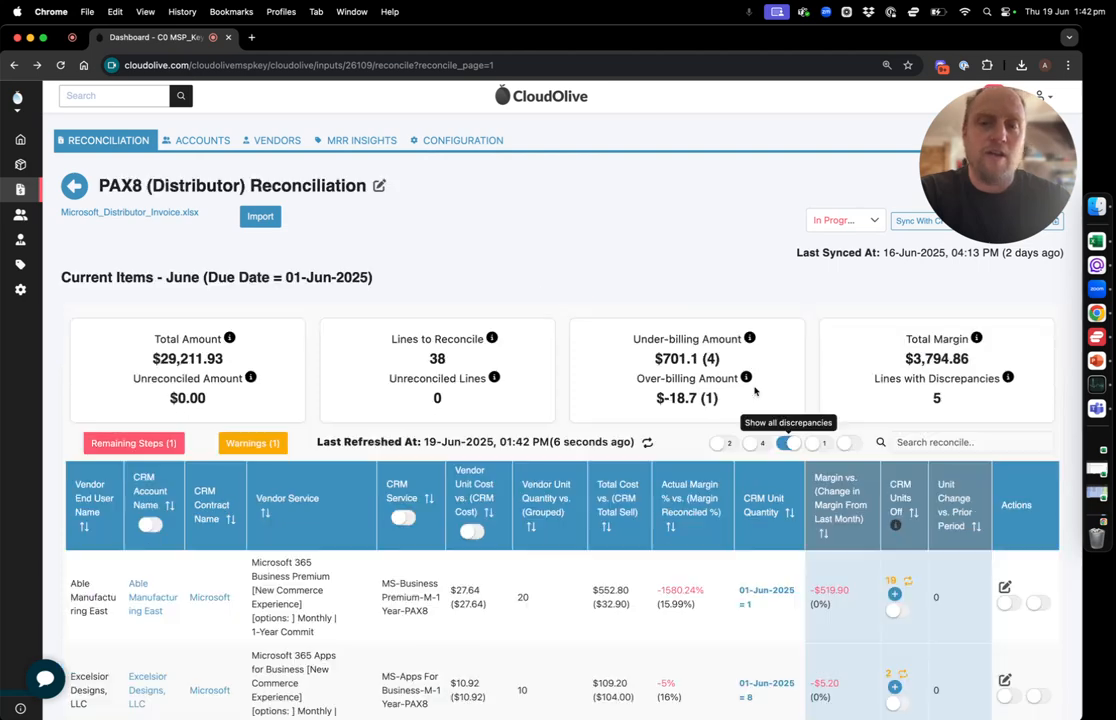
{"action": "scroll", "coordinate": [755, 391], "scroll_direction": "down", "scroll_amount": 5}
{"action": "scroll", "coordinate": [755, 391], "scroll_direction": "down", "scroll_amount": 2}
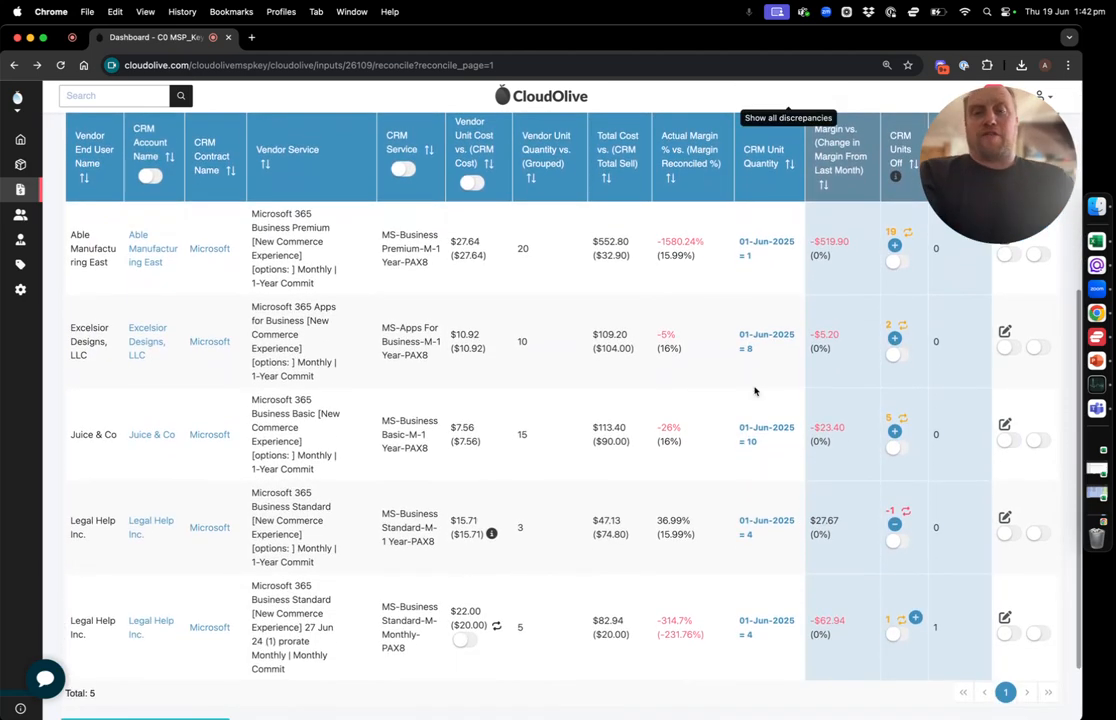
Sort the discrepancy lines by CRM Units Off in descending order
{"action": "scroll", "coordinate": [755, 391], "scroll_direction": "up", "scroll_amount": 1}
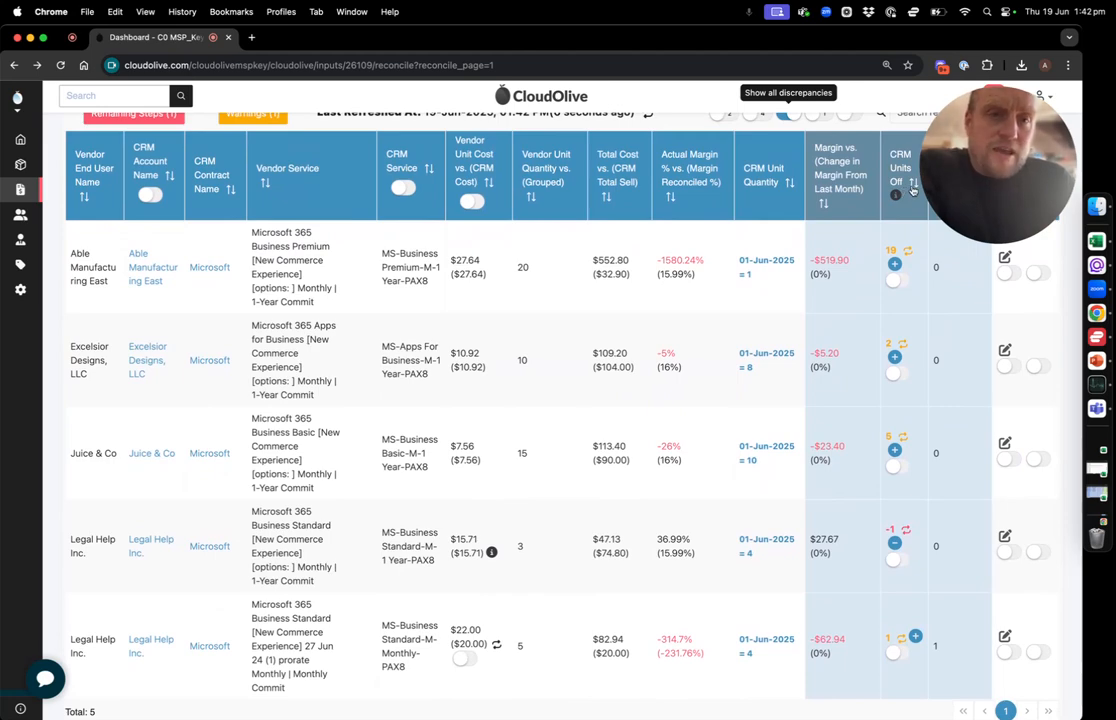
{"action": "left_click", "coordinate": [913, 187]}
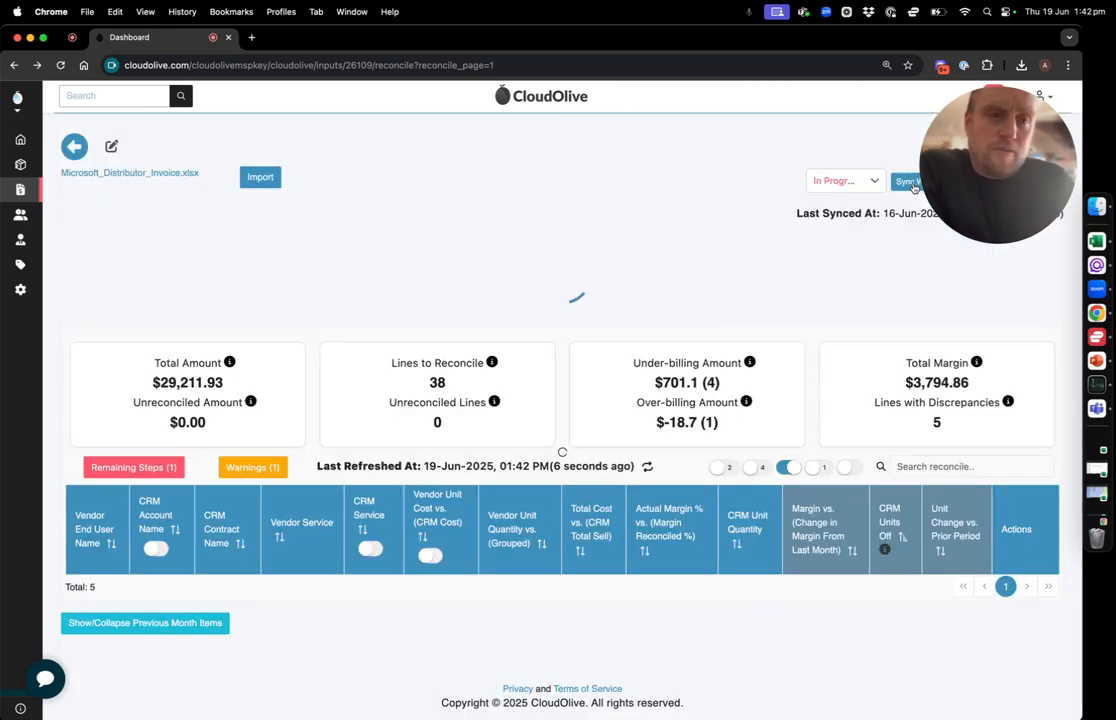
{"action": "scroll", "coordinate": [817, 391], "scroll_direction": "down", "scroll_amount": 1}
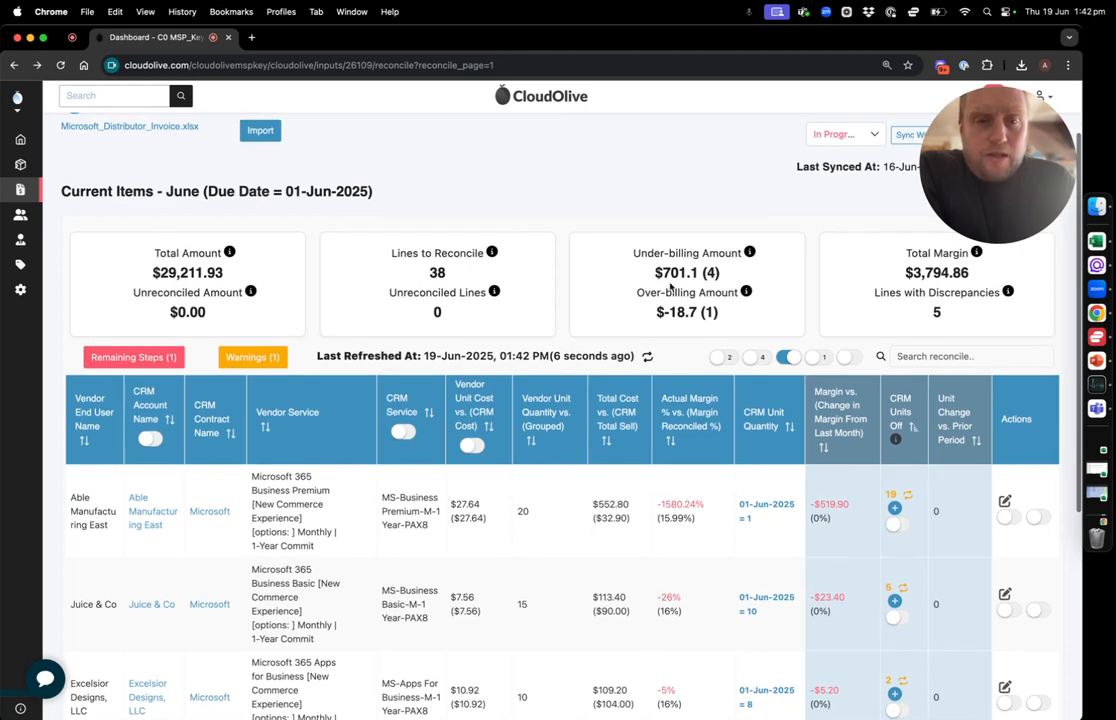
Examine the under-billing and over-billing amounts and compare them with the listed discrepancy lines
{"action": "left_click_drag", "start_coordinate": [653, 273], "coordinate": [721, 280]}
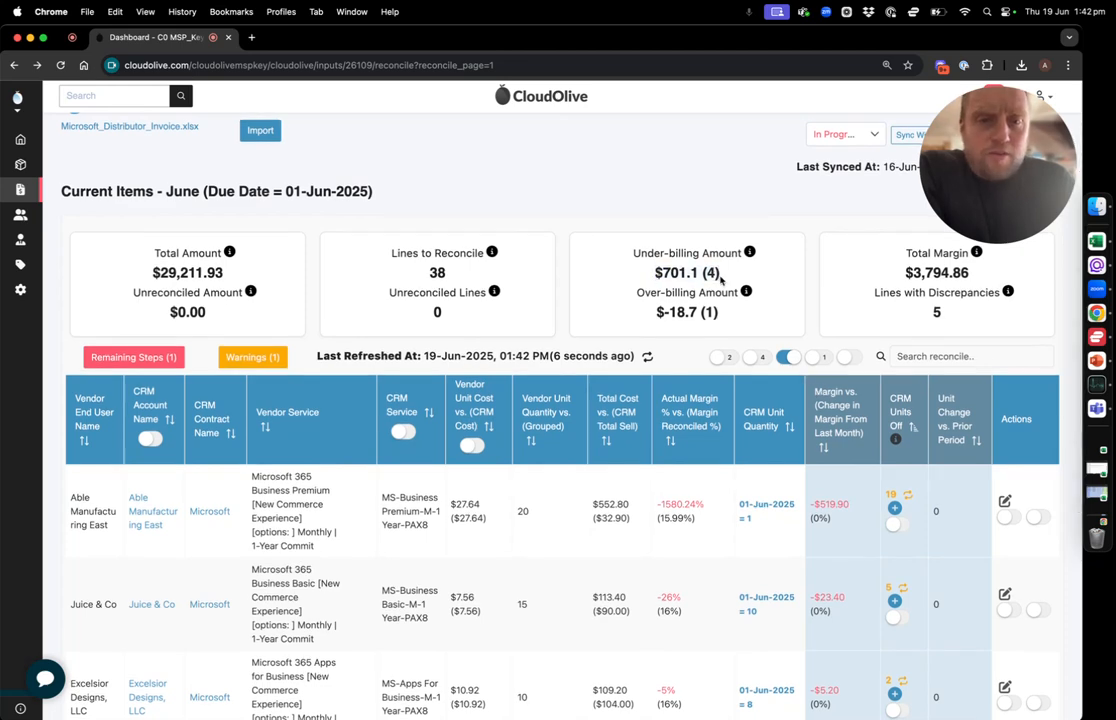
{"action": "scroll", "coordinate": [720, 280], "scroll_direction": "down", "scroll_amount": 5}
{"action": "scroll", "coordinate": [720, 281], "scroll_direction": "up", "scroll_amount": 2}
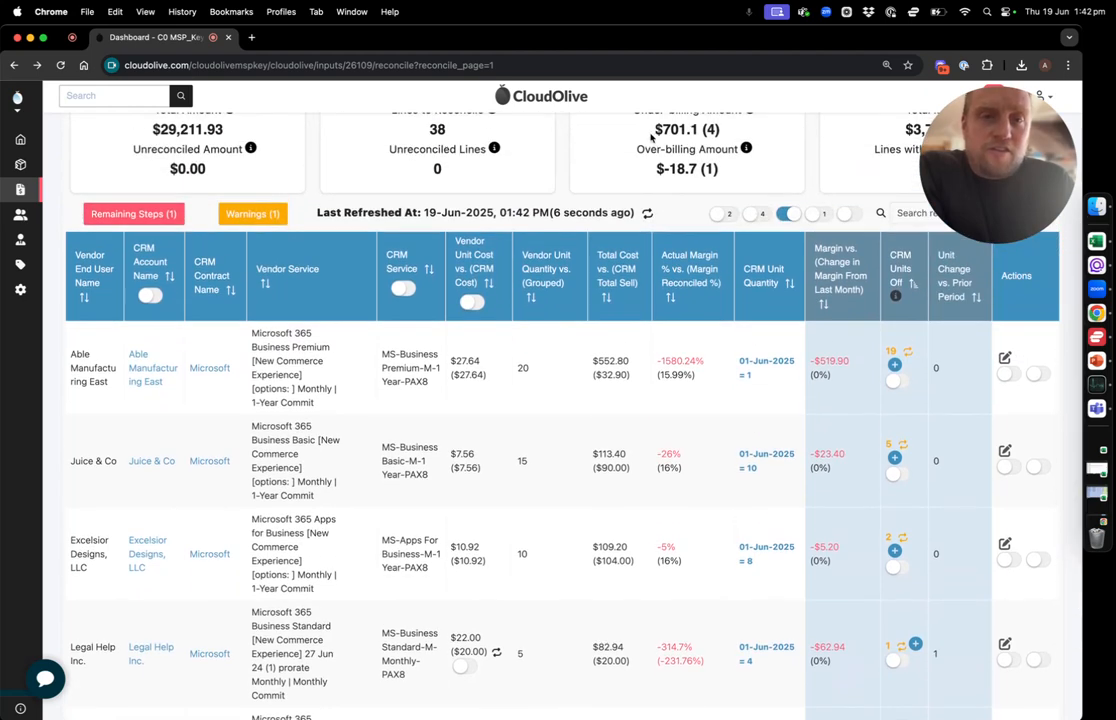
{"action": "scroll", "coordinate": [635, 374], "scroll_direction": "down", "scroll_amount": 3}
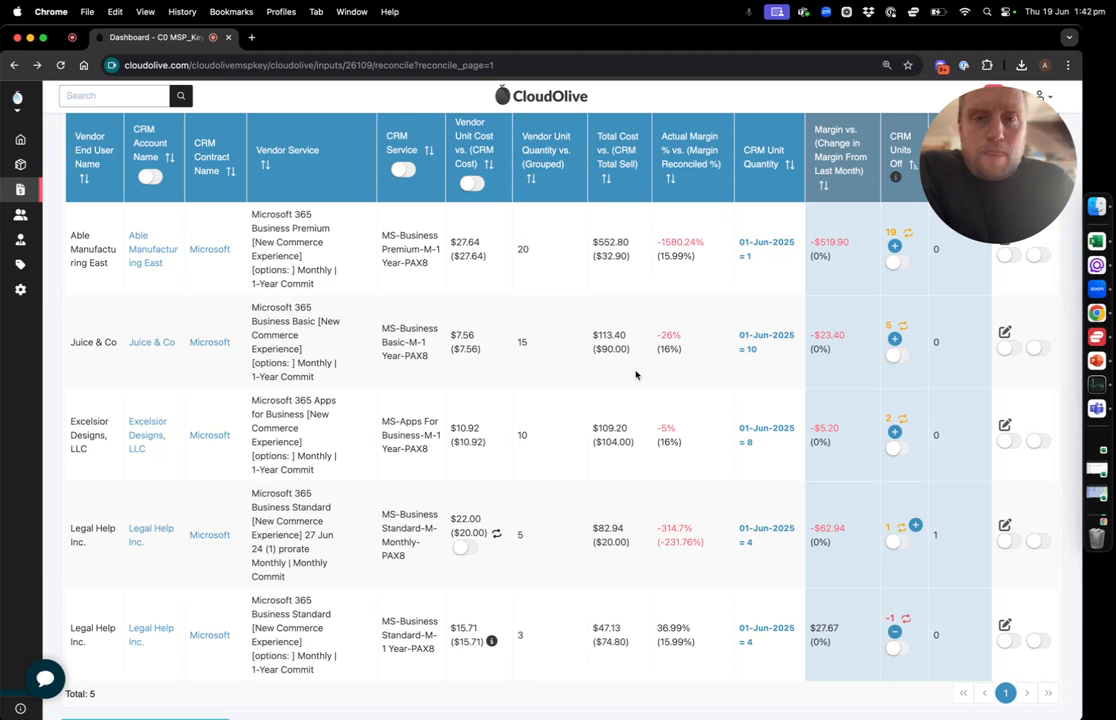
Review Able Manufacturing East's Business Premium line, comparing vendor quantity, actual margin, reconciled margin and margin difference
{"action": "double_click", "coordinate": [521, 249]}
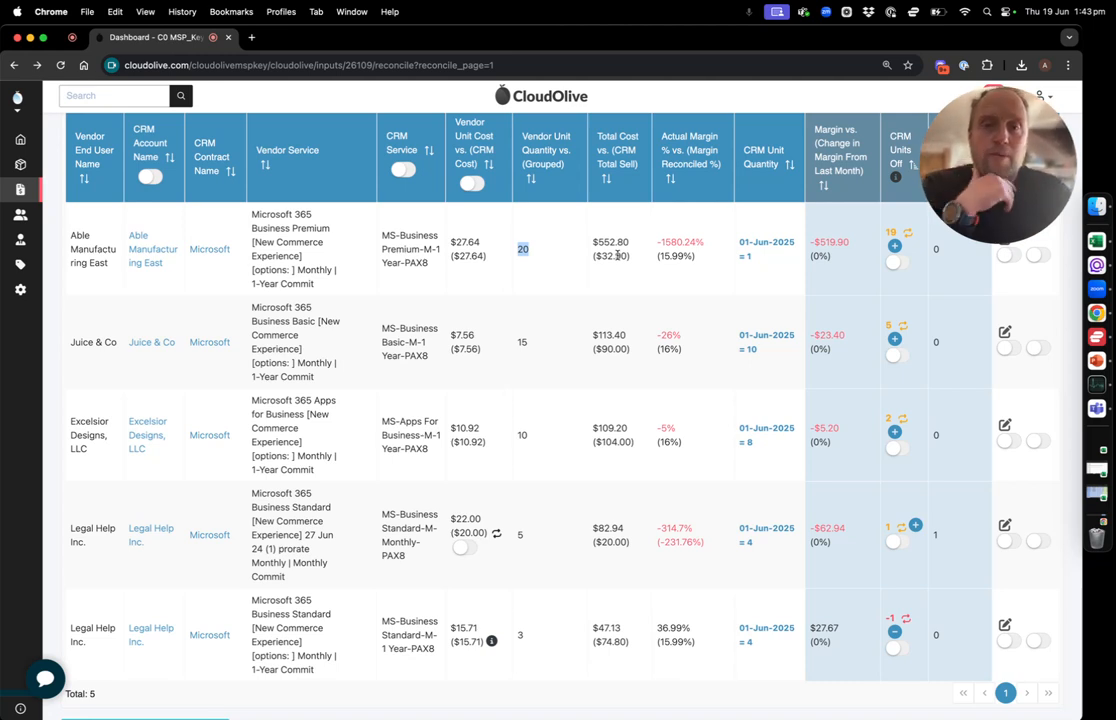
{"action": "left_click_drag", "start_coordinate": [657, 242], "coordinate": [701, 240]}
{"action": "left_click_drag", "start_coordinate": [849, 240], "coordinate": [811, 240]}
{"action": "left_click", "coordinate": [811, 240]}
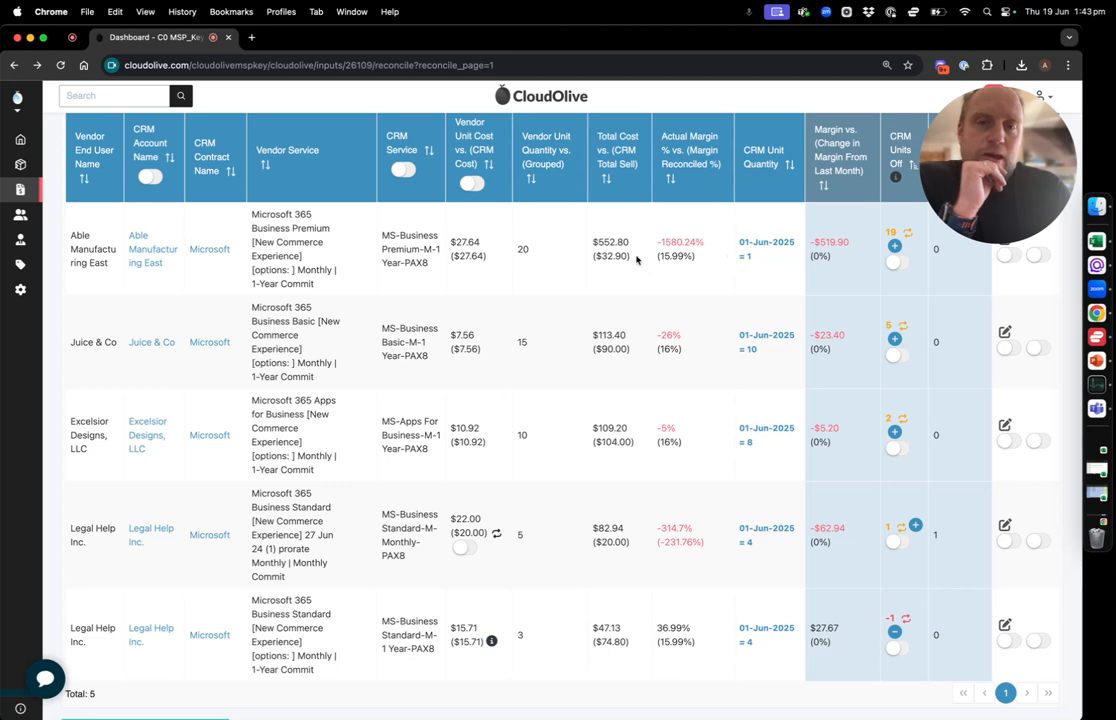
{"action": "mouse_move", "coordinate": [656, 257]}
{"action": "left_mouse_down"}
{"action": "mouse_move", "coordinate": [698, 258]}
{"action": "mouse_move", "coordinate": [660, 259]}
{"action": "left_mouse_up"}
{"action": "left_click", "coordinate": [698, 259]}
{"action": "left_click", "coordinate": [658, 259]}
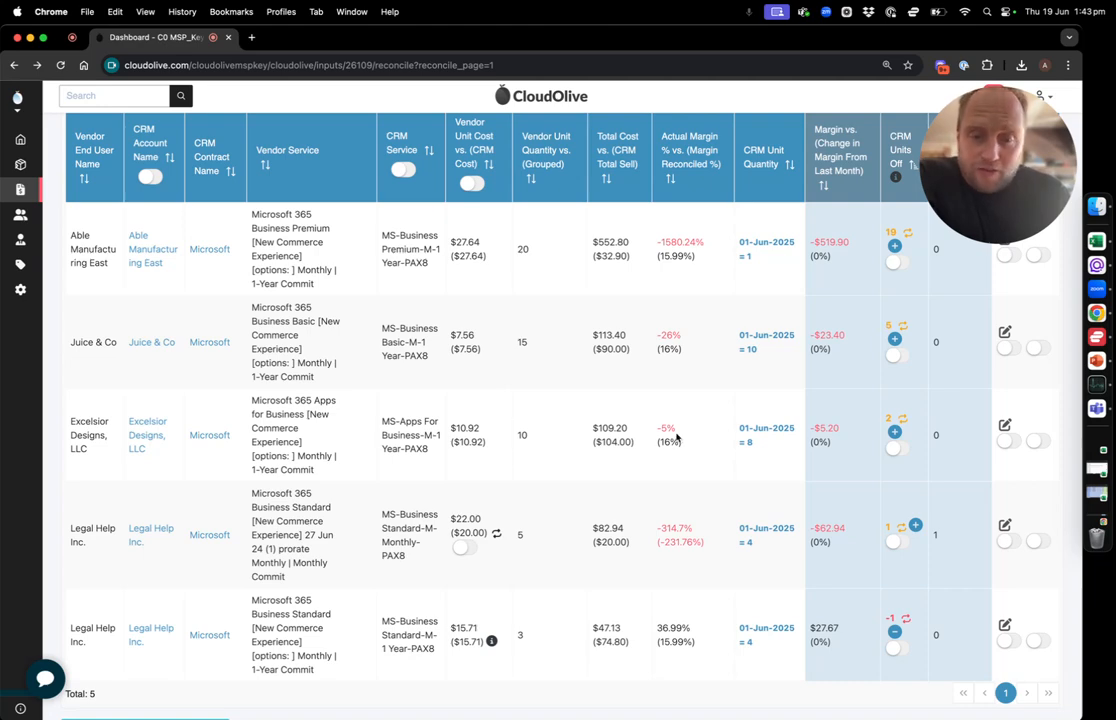
Examine the reconciled margin and unit cost of Legal Help Inc.'s monthly Business Standard line
{"action": "scroll", "coordinate": [677, 436], "scroll_direction": "down", "scroll_amount": 3}
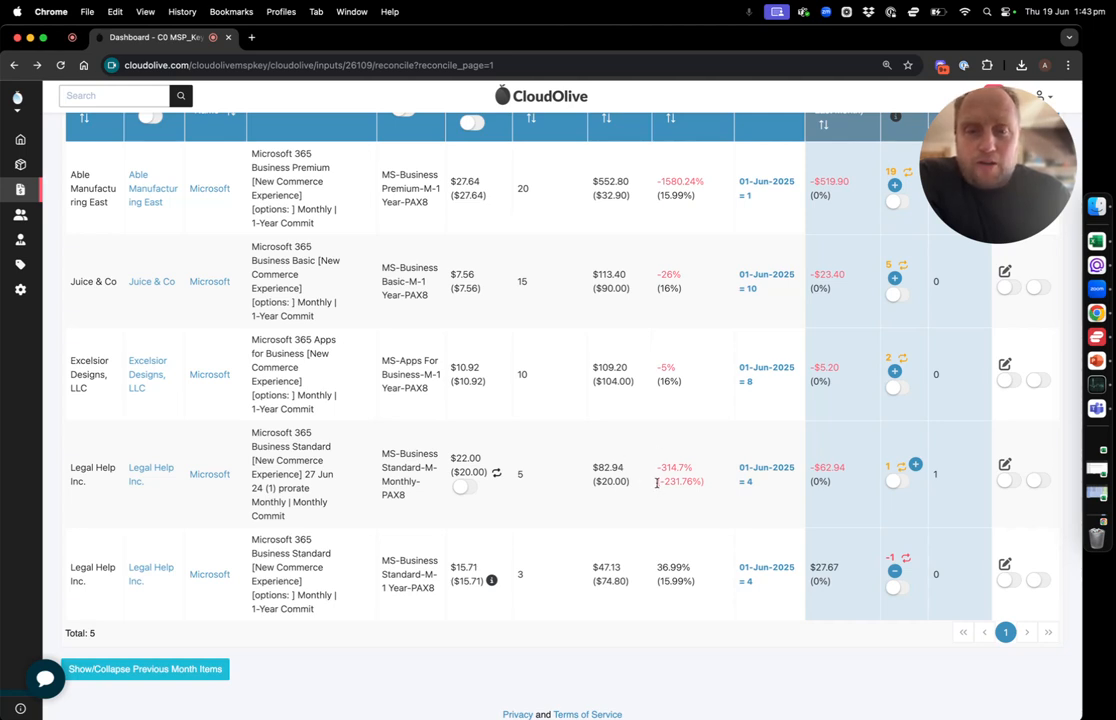
{"action": "left_click_drag", "start_coordinate": [658, 483], "coordinate": [702, 482]}
{"action": "left_click", "coordinate": [703, 482]}
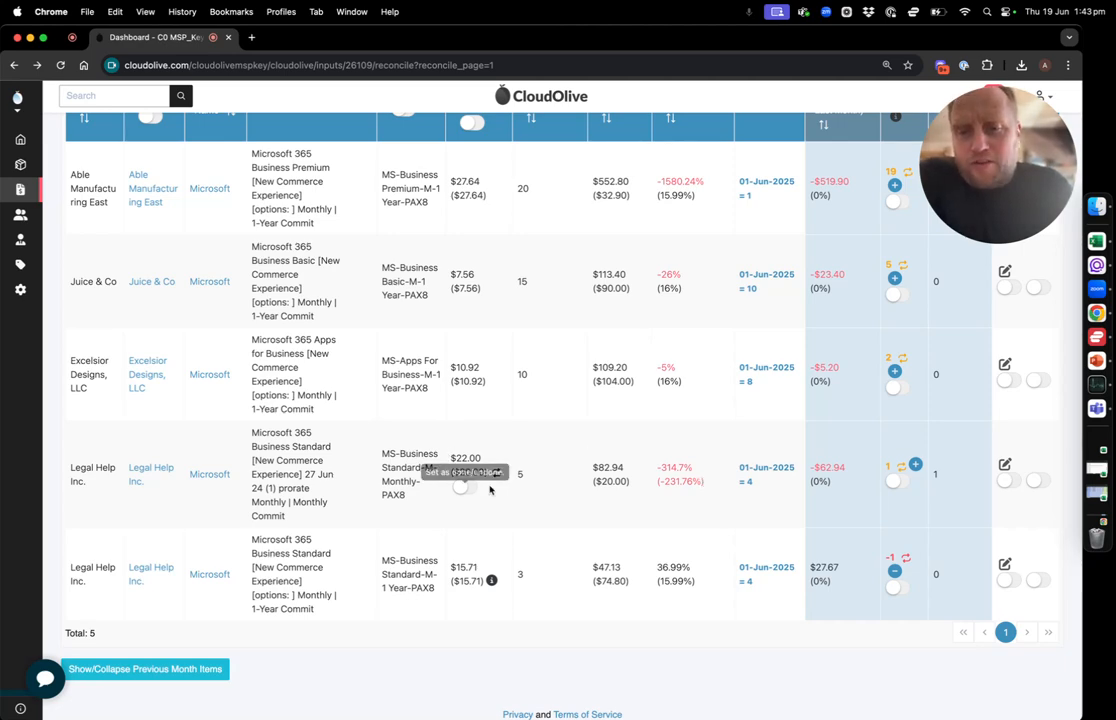
Filter the discrepancy list to lines where the vendor unit cost doesn't match the CRM unit cost
{"action": "scroll", "coordinate": [490, 424], "scroll_direction": "up", "scroll_amount": 3}
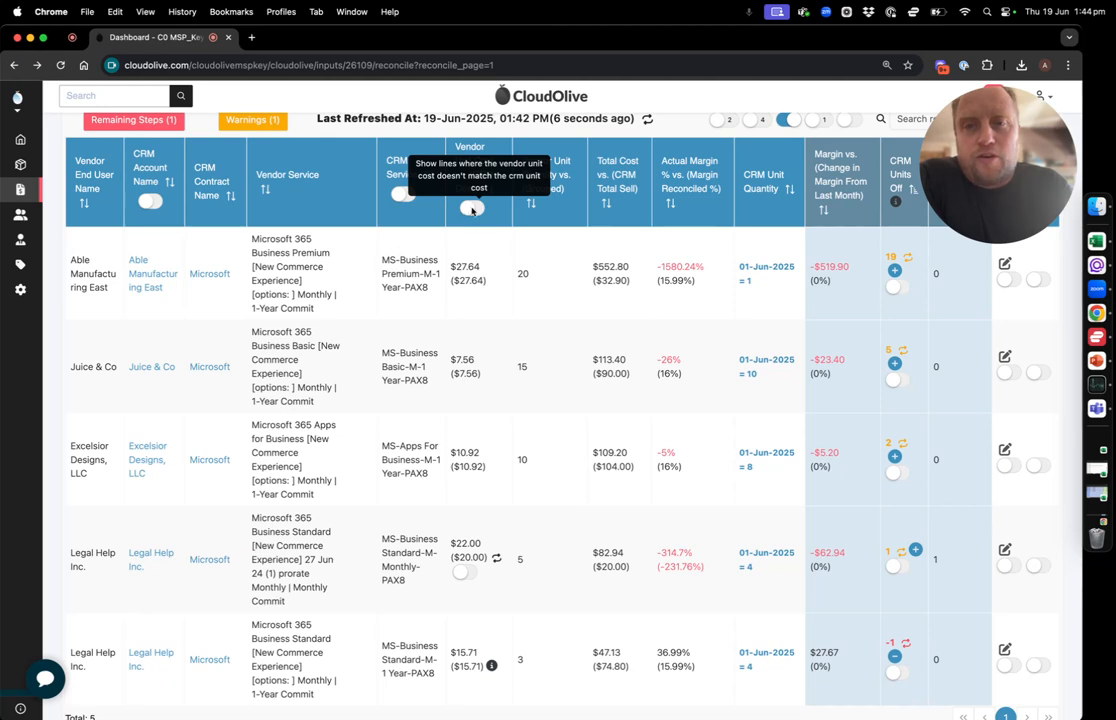
{"action": "left_click", "coordinate": [472, 208]}
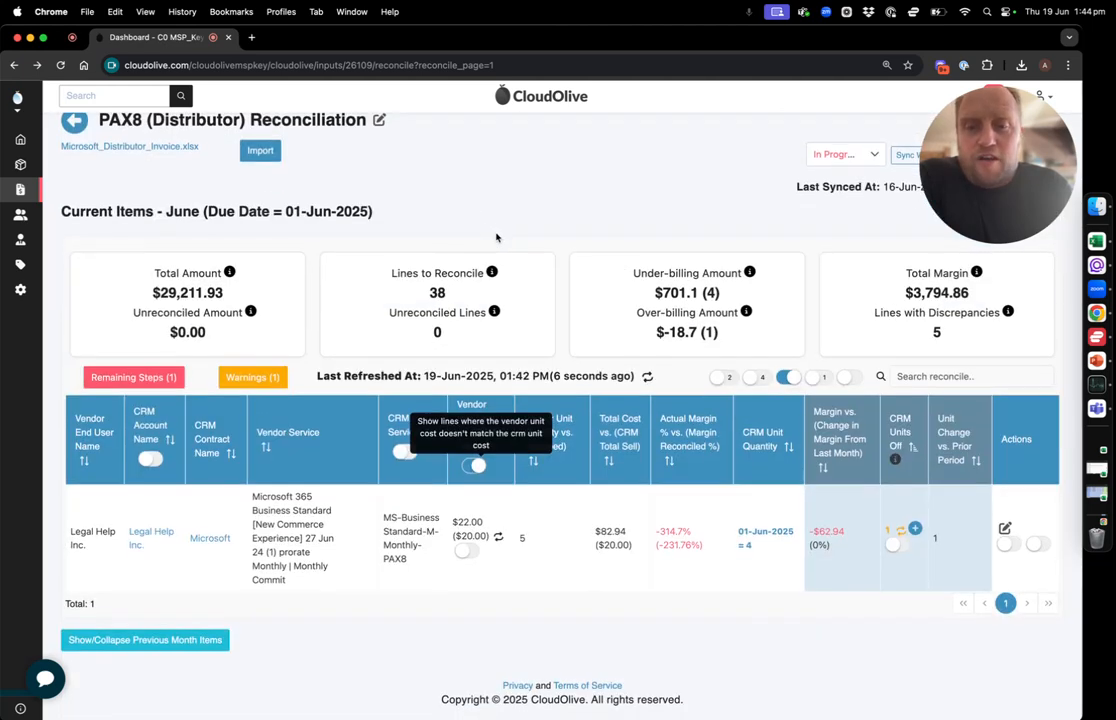
{"action": "scroll", "coordinate": [496, 237], "scroll_direction": "up", "scroll_amount": 1}
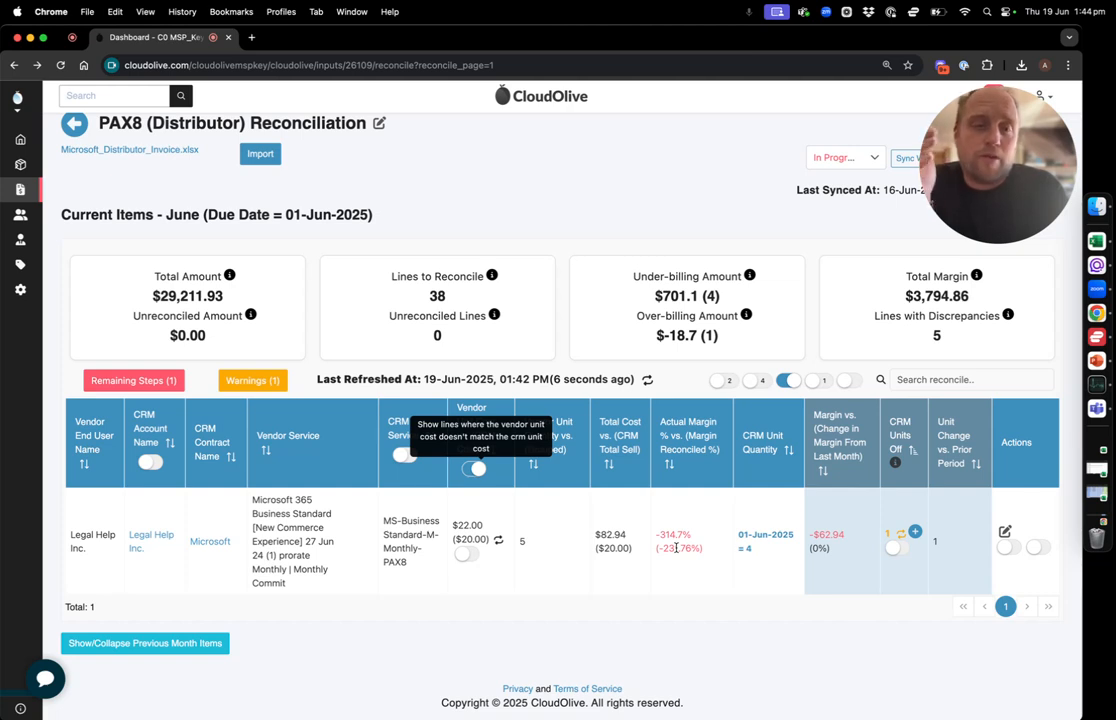
Push Legal Help Inc.'s Business Standard unit cost of $22.00 and unit price of $27.50 to the CRM, effective 01-Jun-2025
{"action": "left_click", "coordinate": [498, 542]}
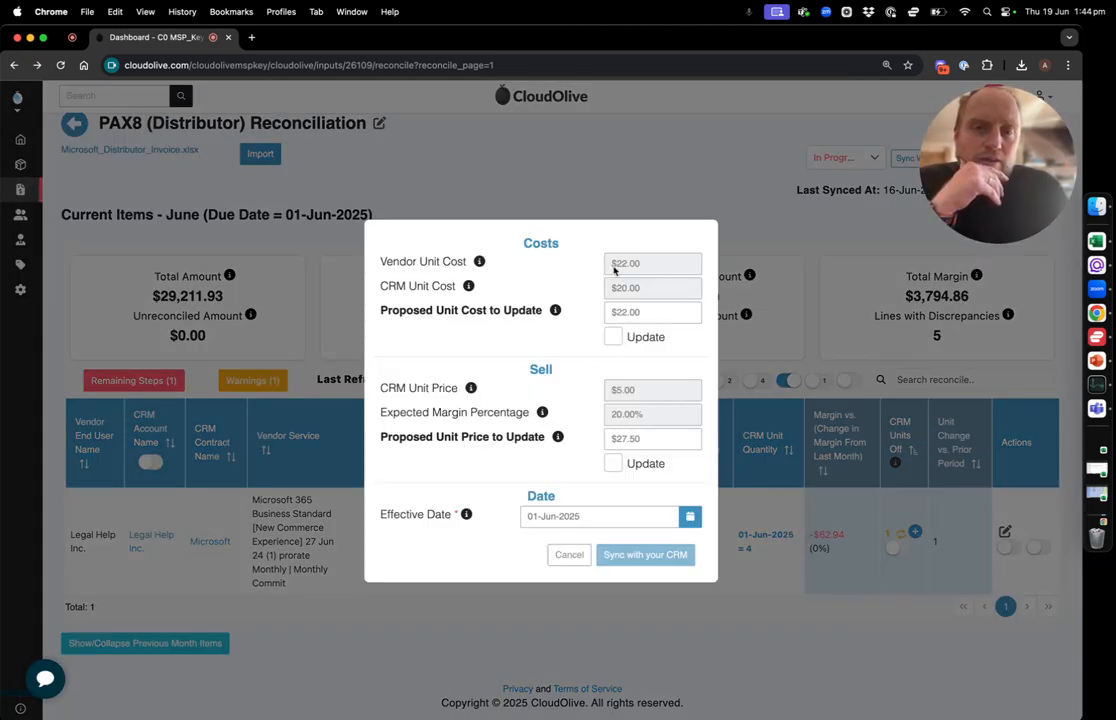
{"action": "left_click_drag", "start_coordinate": [613, 267], "coordinate": [641, 289]}
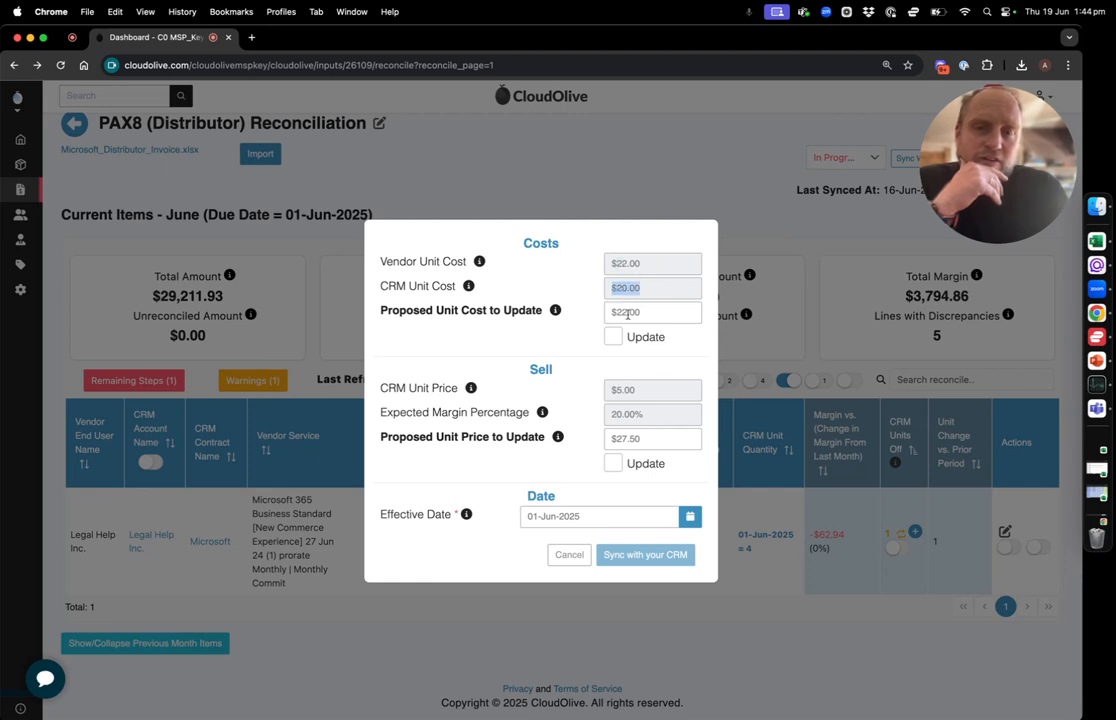
{"action": "left_click", "coordinate": [613, 337]}
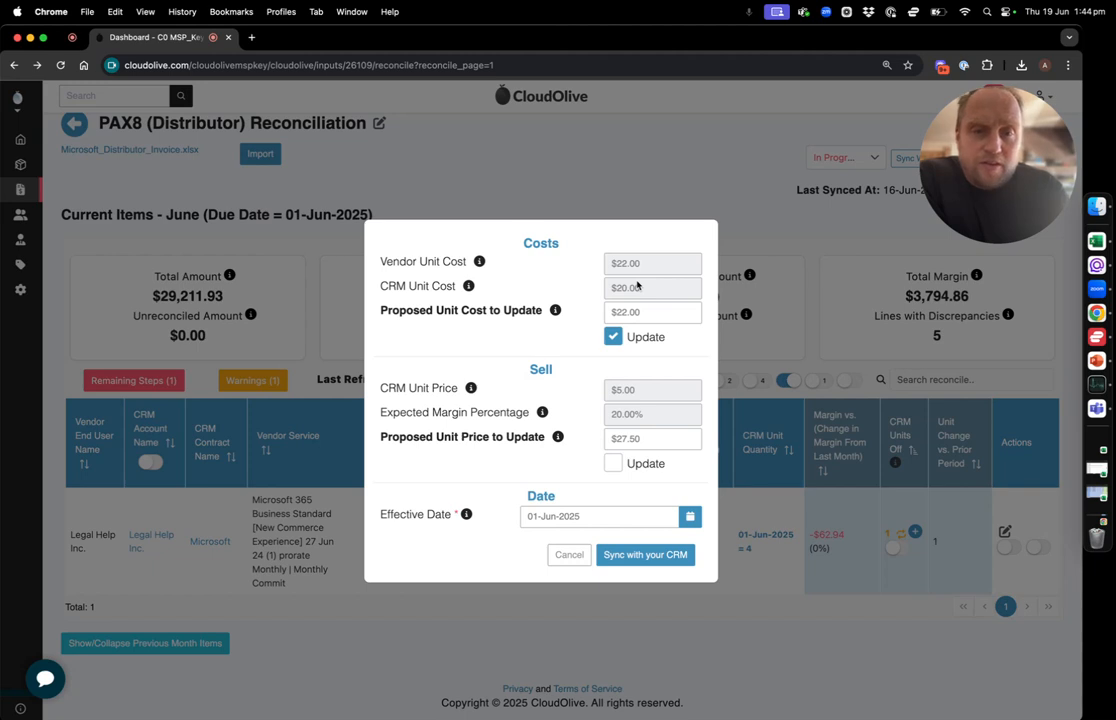
{"action": "left_click_drag", "start_coordinate": [635, 390], "coordinate": [611, 396]}
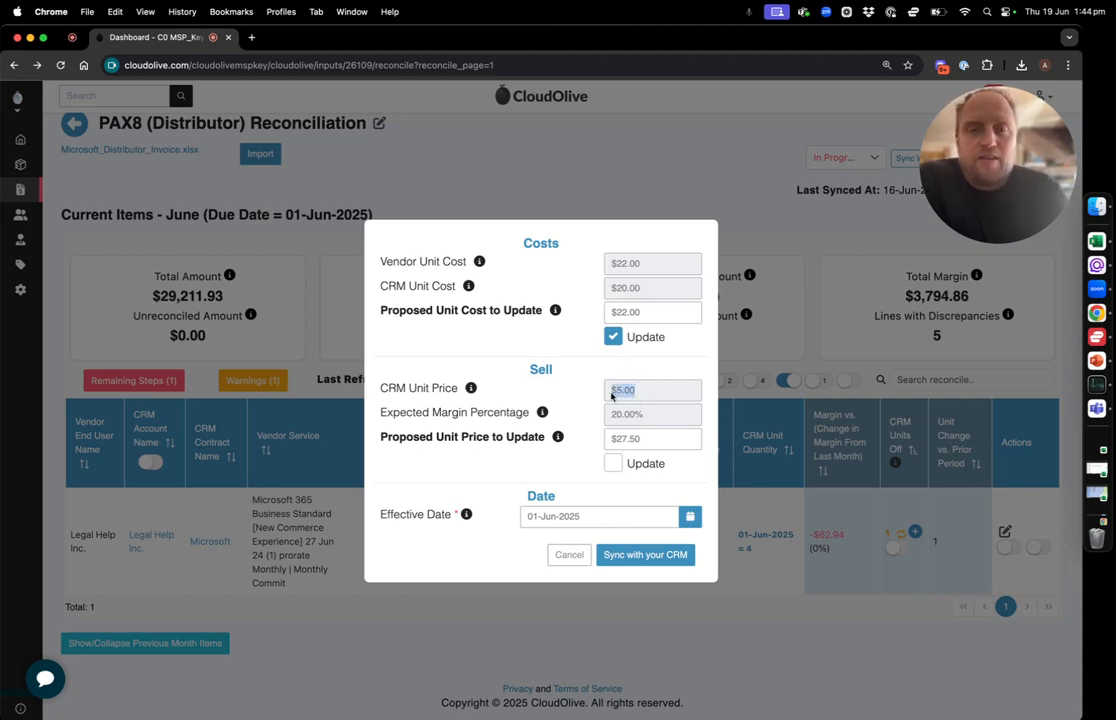
{"action": "left_click_drag", "start_coordinate": [638, 417], "coordinate": [614, 421]}
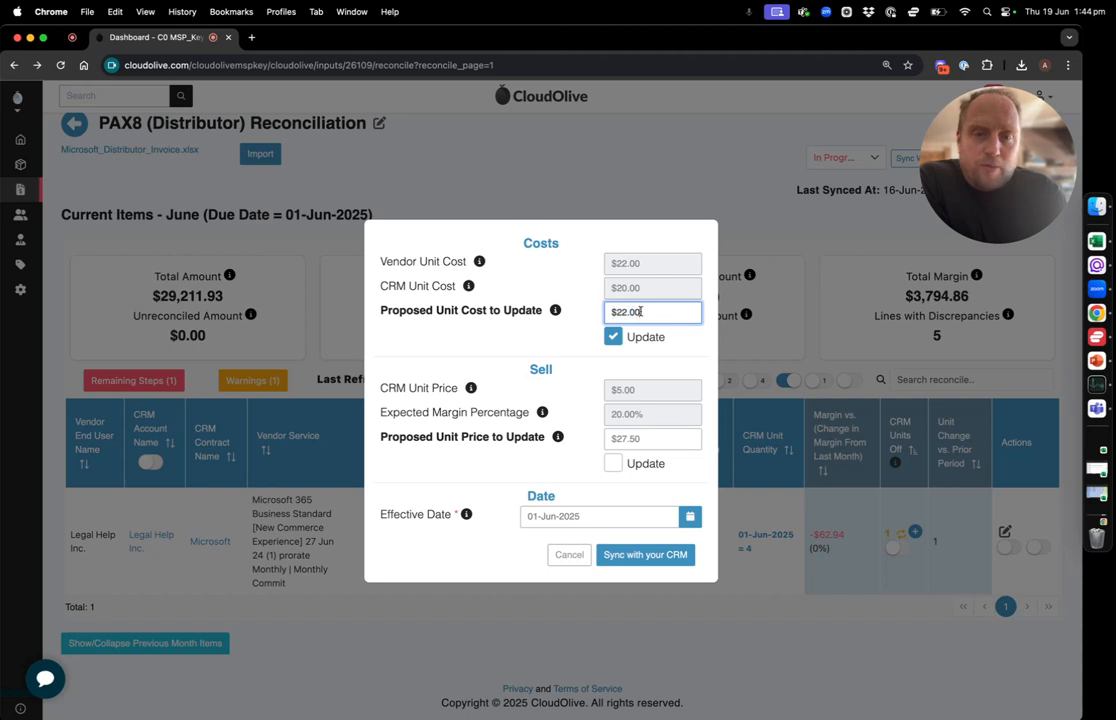
{"action": "left_click", "coordinate": [613, 463]}
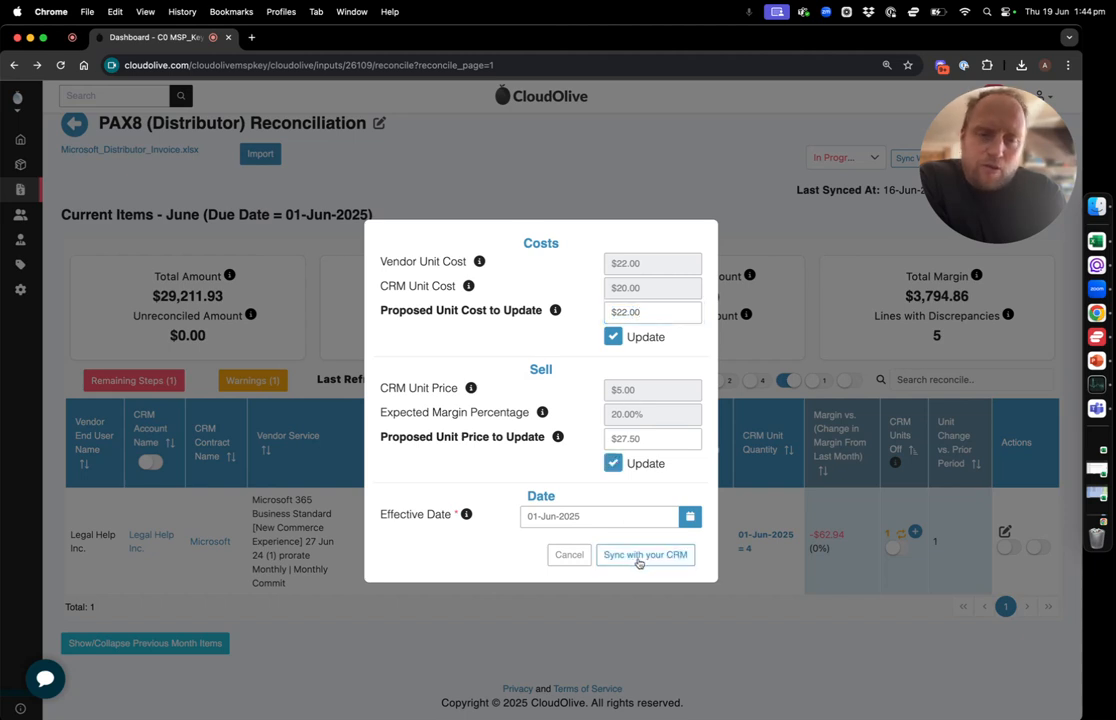
{"action": "left_click", "coordinate": [643, 557]}
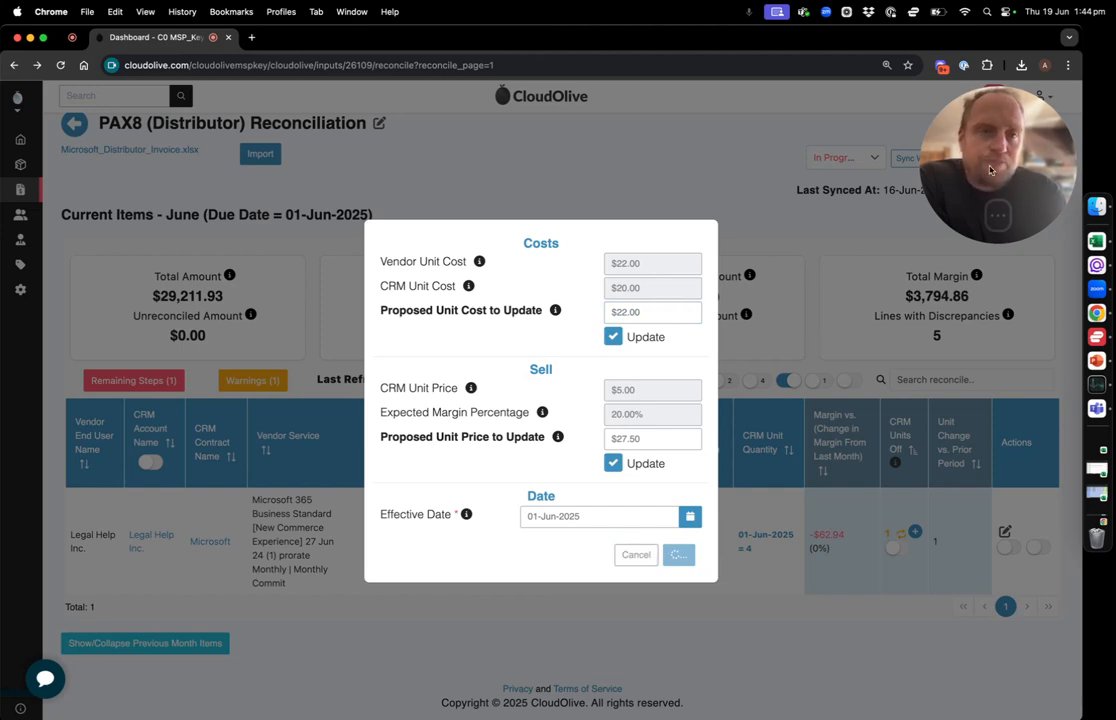
{"action": "left_click_drag", "start_coordinate": [1000, 155], "coordinate": [572, 130]}
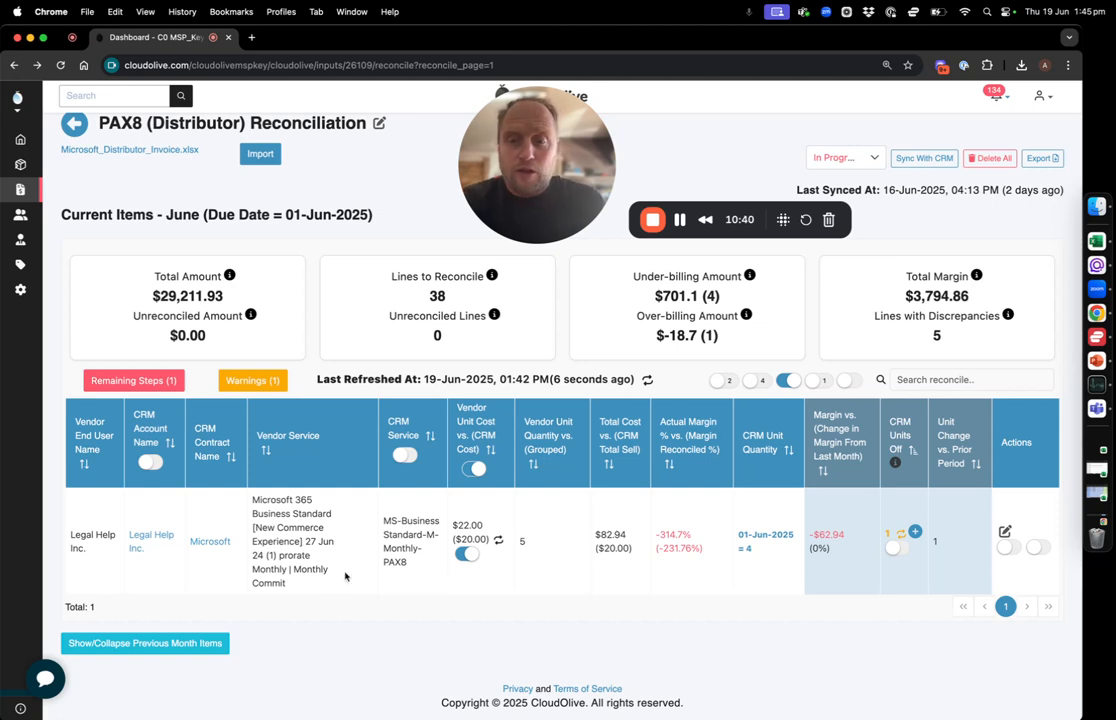
Search the reconcile lines for "prorate" and check the proration date and unit count on Legal Help Inc.'s Business Standard line
{"action": "double_click", "coordinate": [294, 556]}
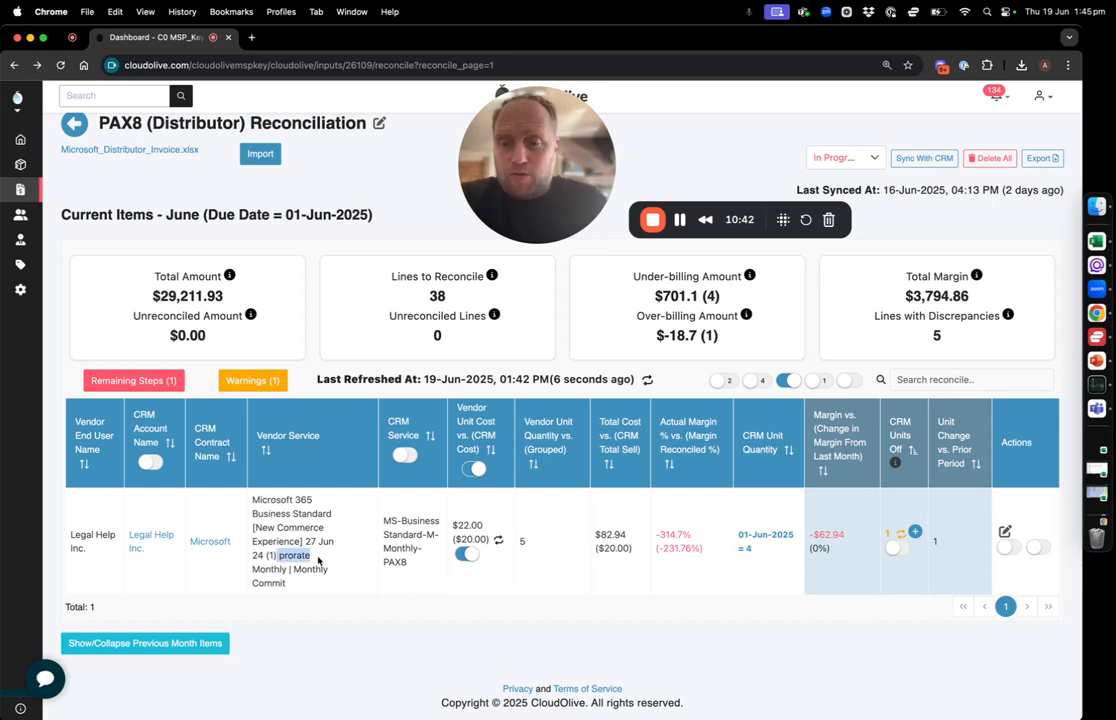
{"action": "left_click", "coordinate": [933, 379]}
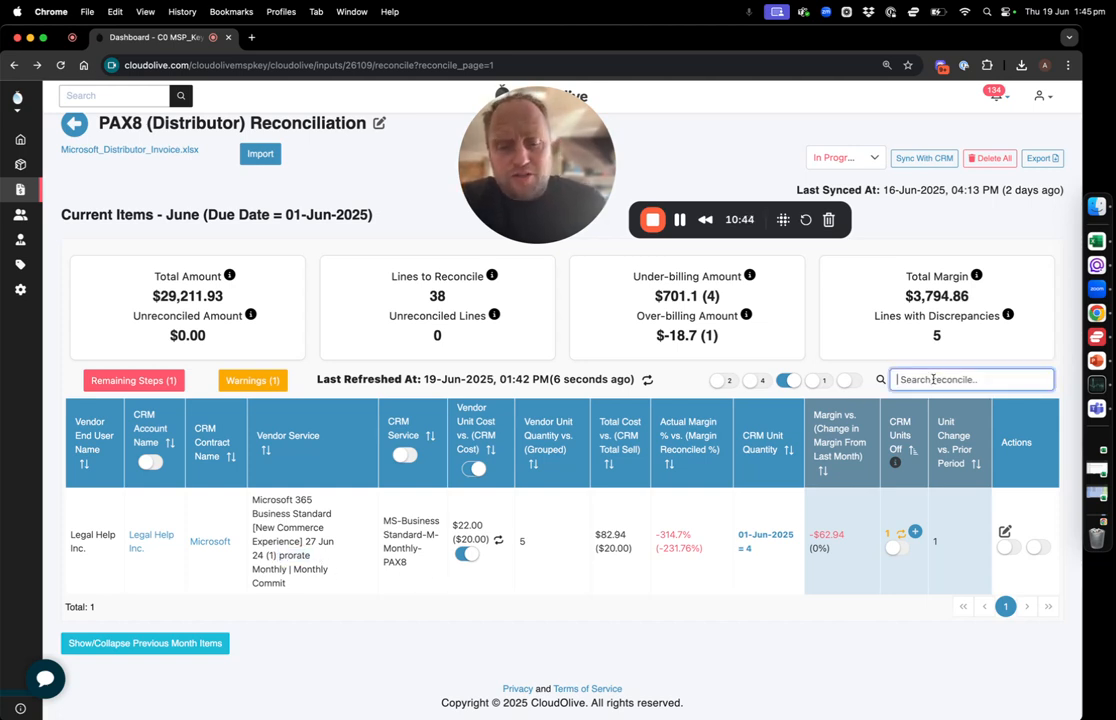
{"action": "type", "text": "prorate"}
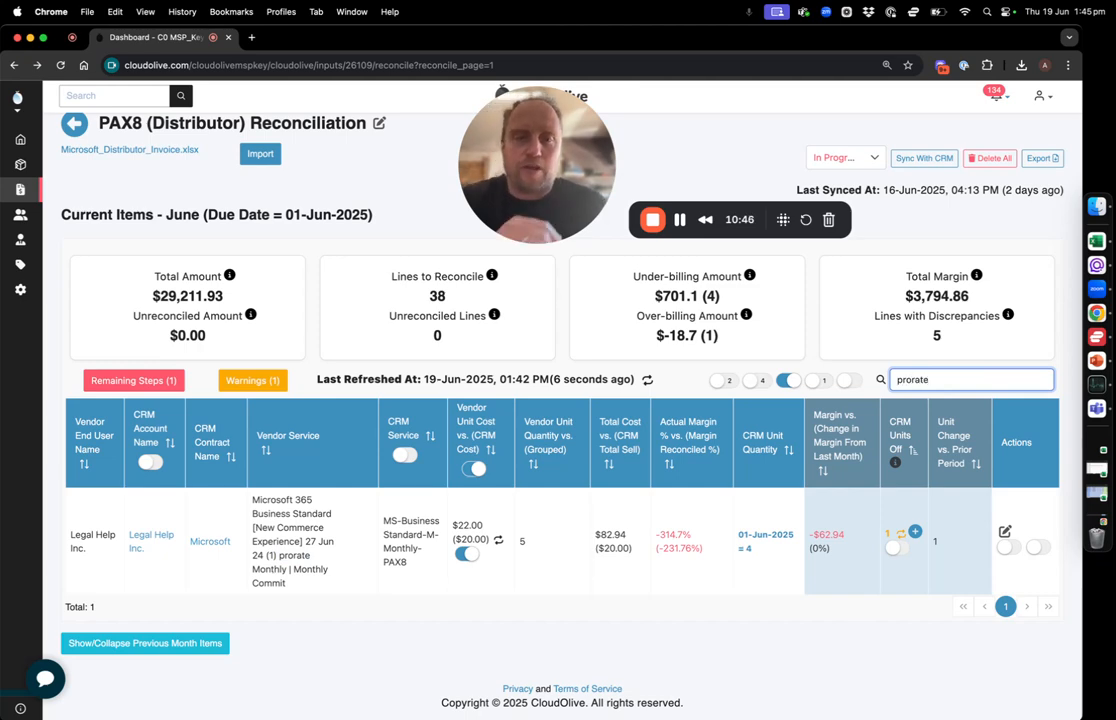
{"action": "scroll", "coordinate": [562, 450], "scroll_direction": "down", "scroll_amount": 1}
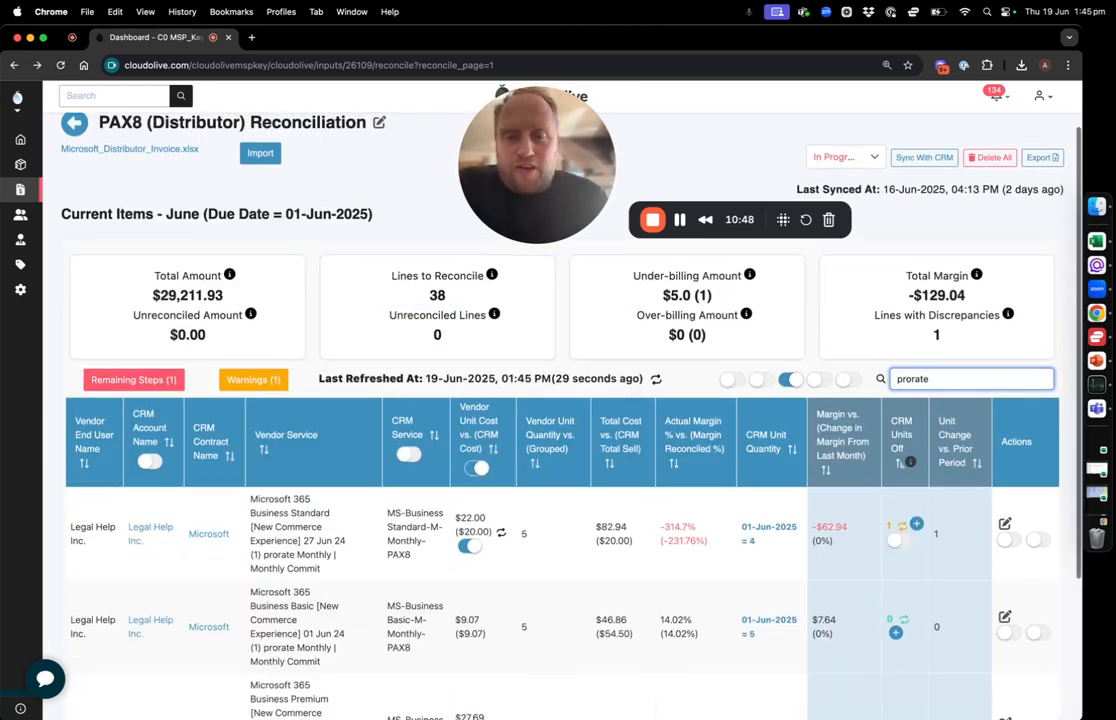
{"action": "scroll", "coordinate": [820, 500], "scroll_direction": "down", "scroll_amount": 3}
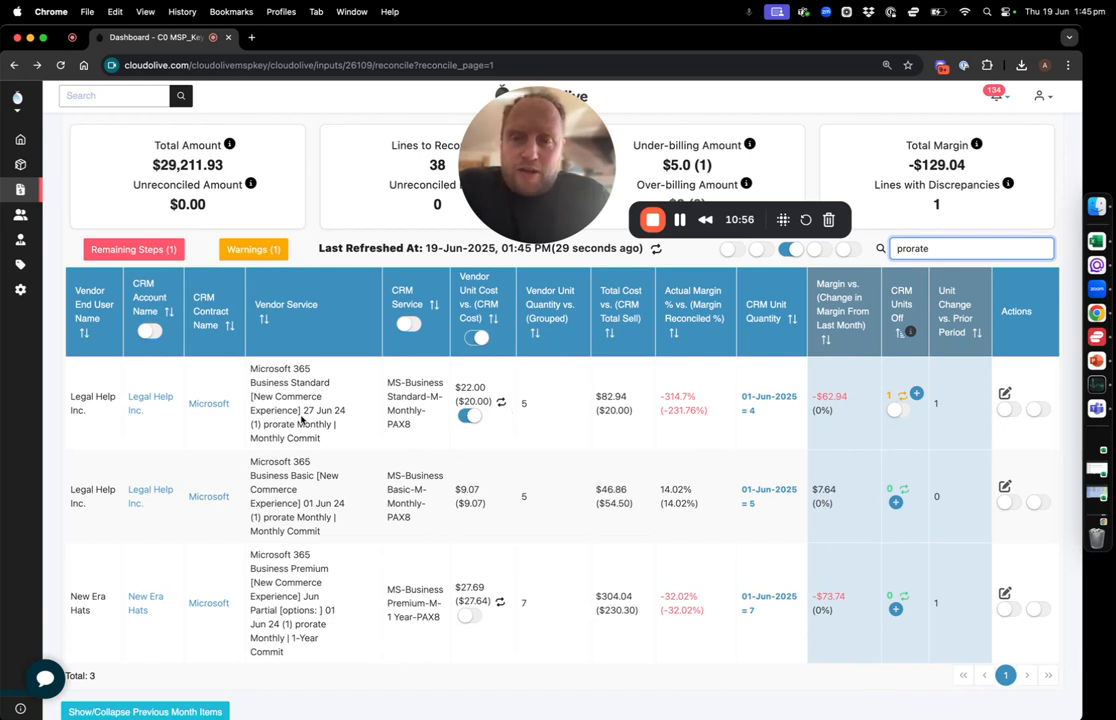
{"action": "left_click_drag", "start_coordinate": [303, 410], "coordinate": [346, 410]}
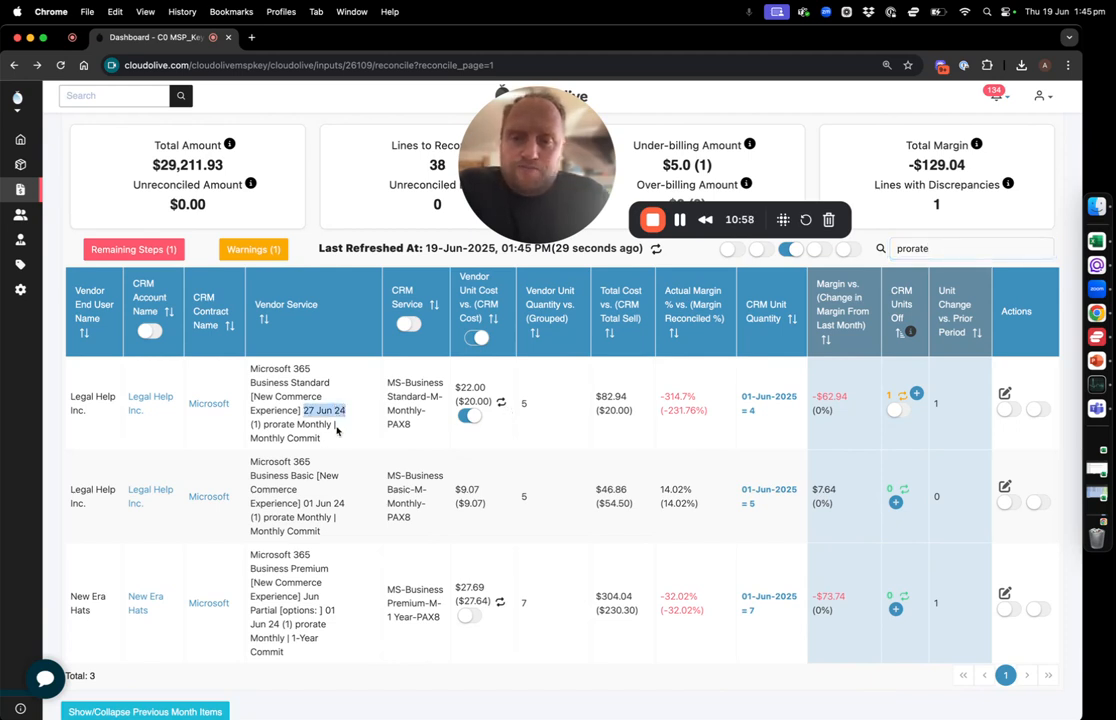
{"action": "left_click_drag", "start_coordinate": [263, 424], "coordinate": [253, 424]}
{"action": "left_click", "coordinate": [292, 424]}
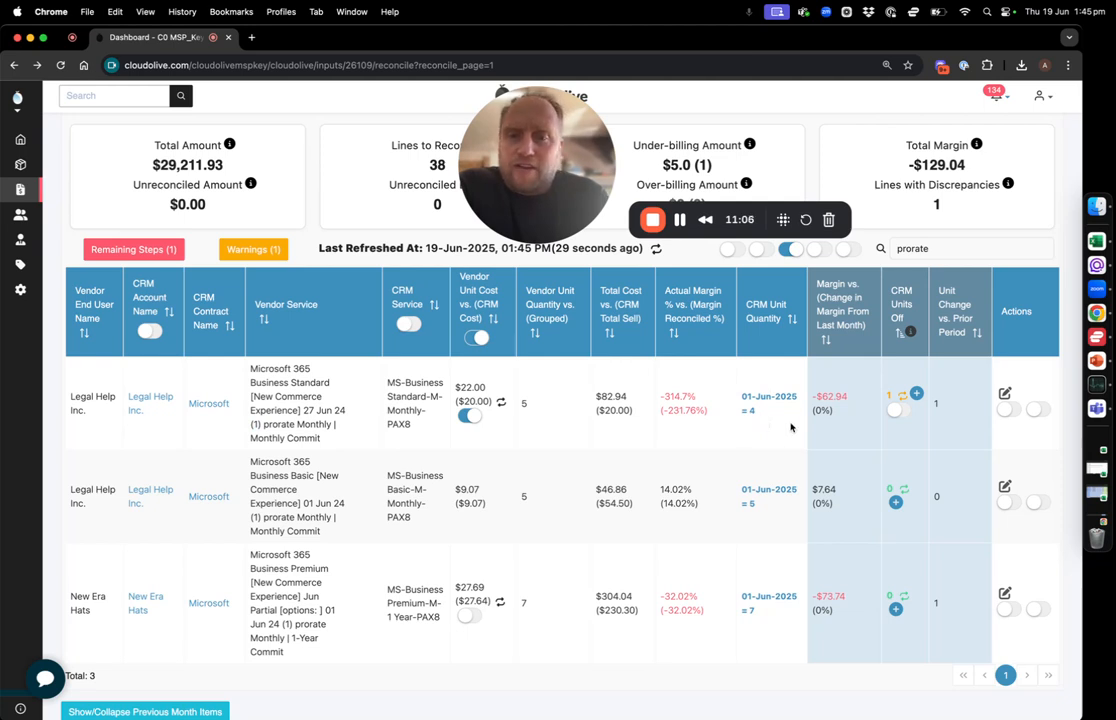
Push a quantity of 5 for Legal Help Inc.'s prorated Business Standard line to the CRM, effective 27-Jun-2025
{"action": "left_click", "coordinate": [901, 398]}
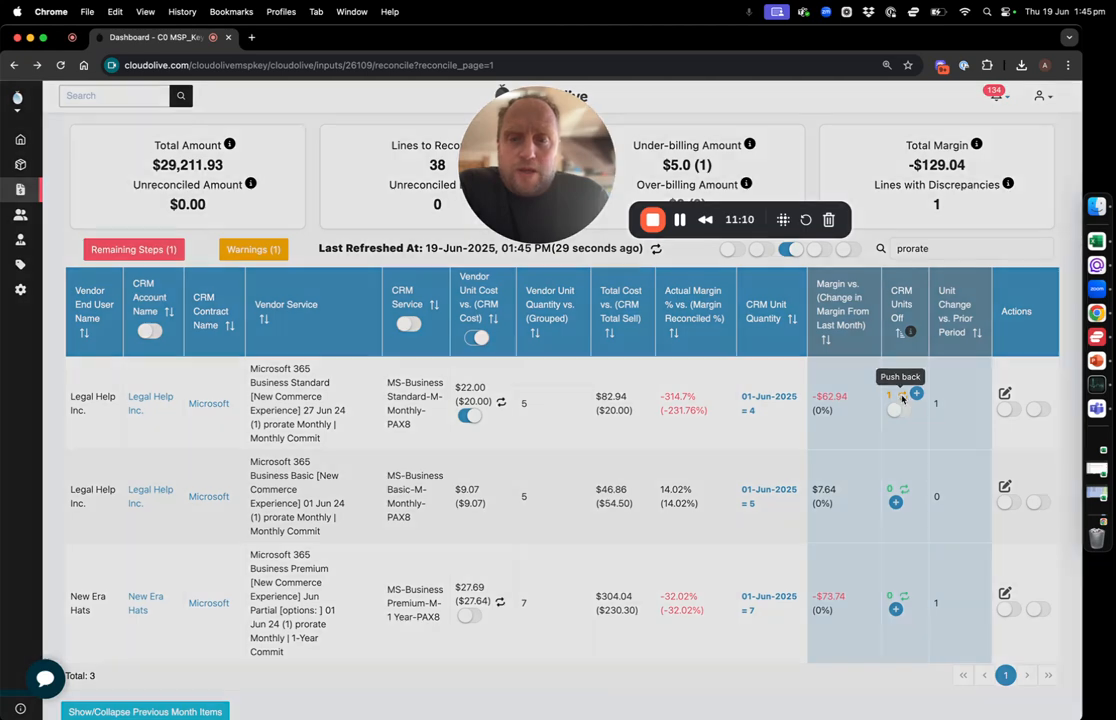
{"action": "left_click", "coordinate": [612, 405]}
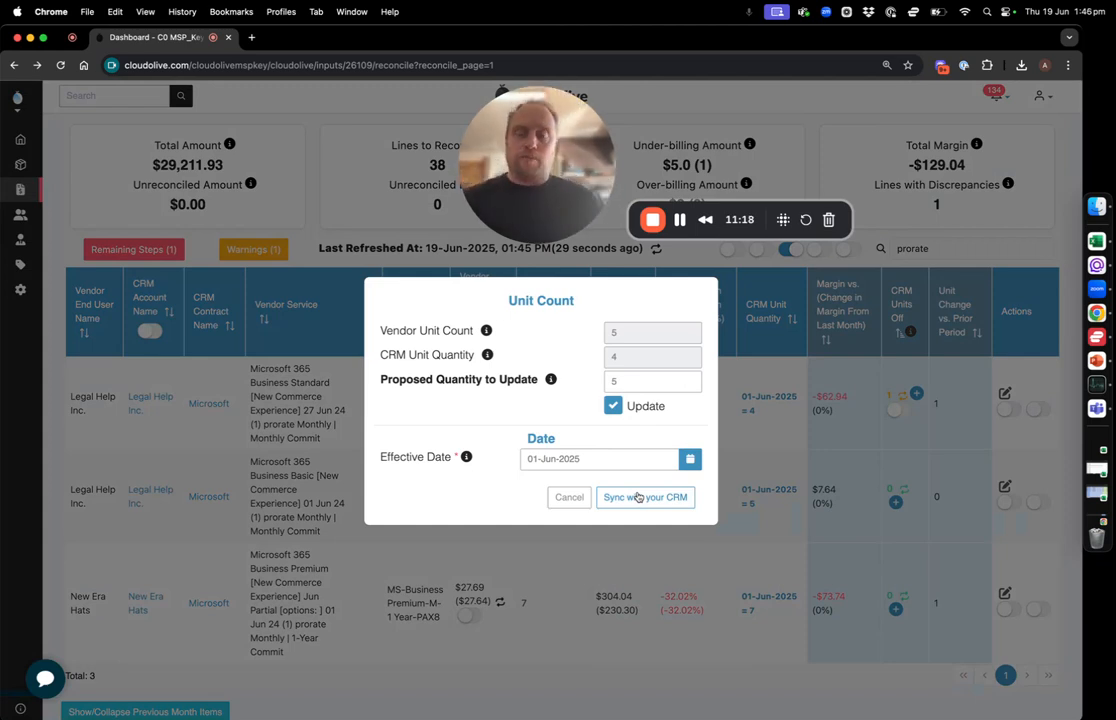
{"action": "double_click", "coordinate": [530, 458]}
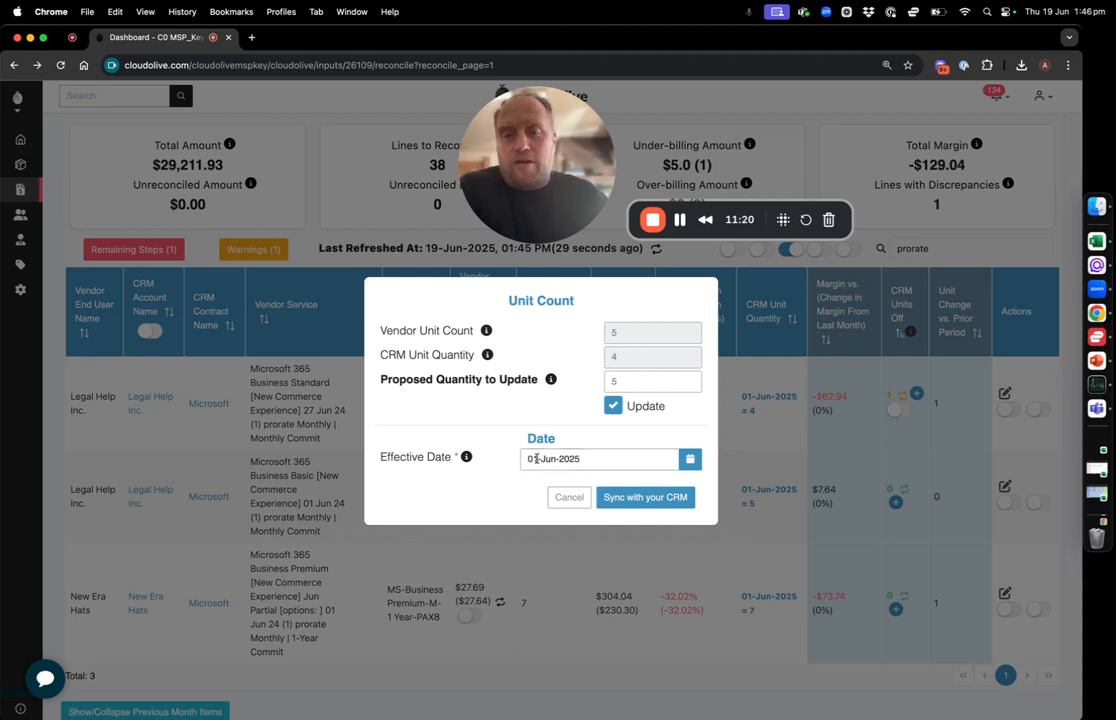
{"action": "type", "text": "27"}
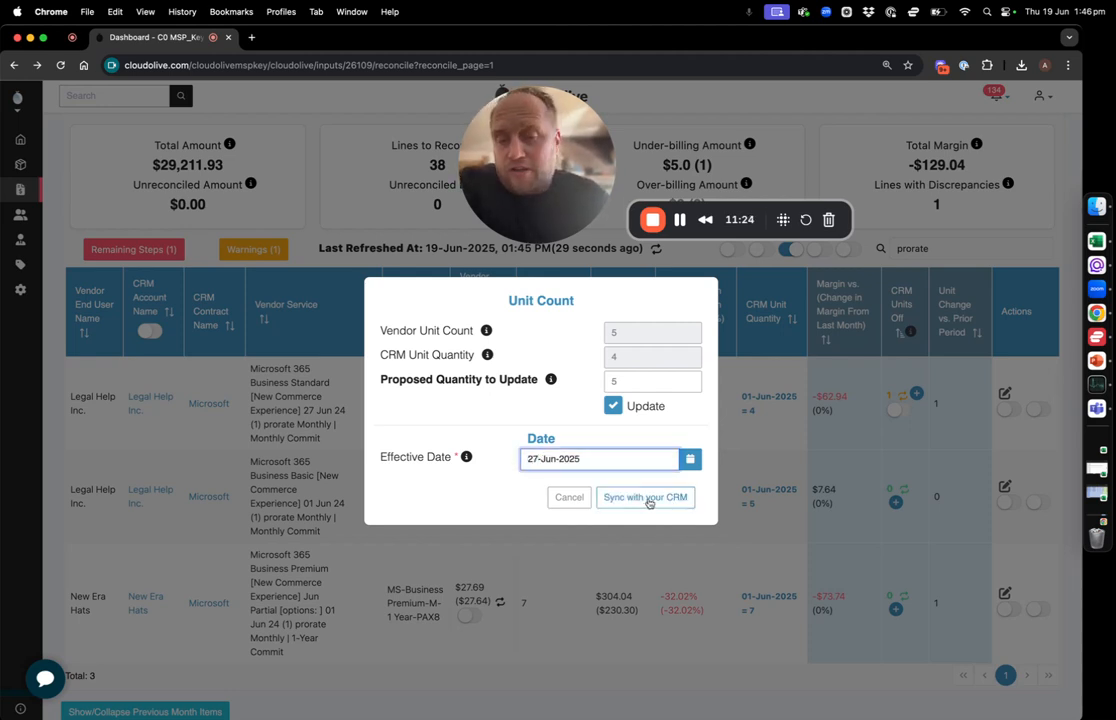
{"action": "left_click", "coordinate": [648, 499]}
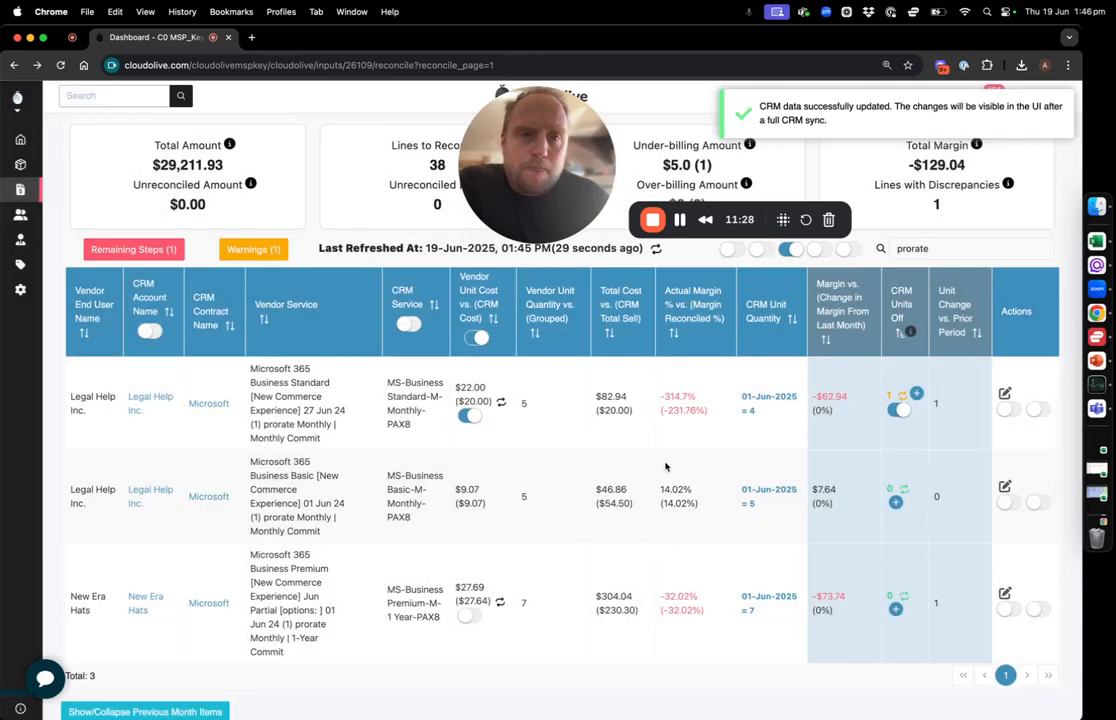
Run a full CRM sync for the PAX8 reconciliation, confirm it and dismiss the notification
{"action": "scroll", "coordinate": [826, 421], "scroll_direction": "up", "scroll_amount": 3}
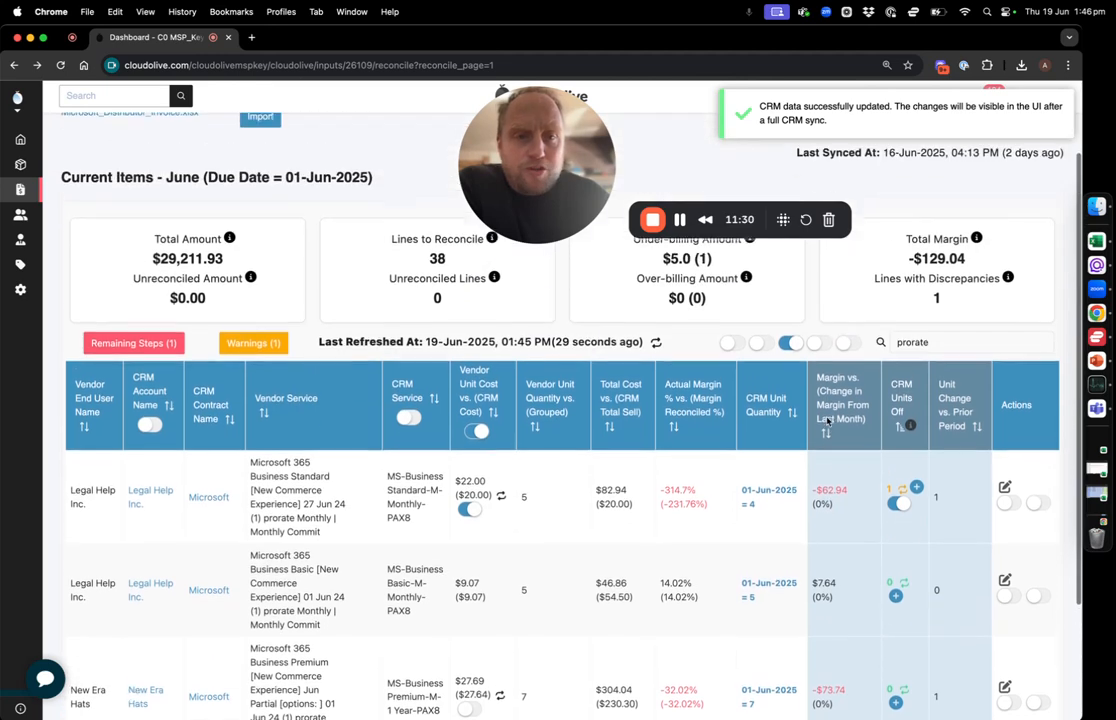
{"action": "left_click", "coordinate": [921, 165]}
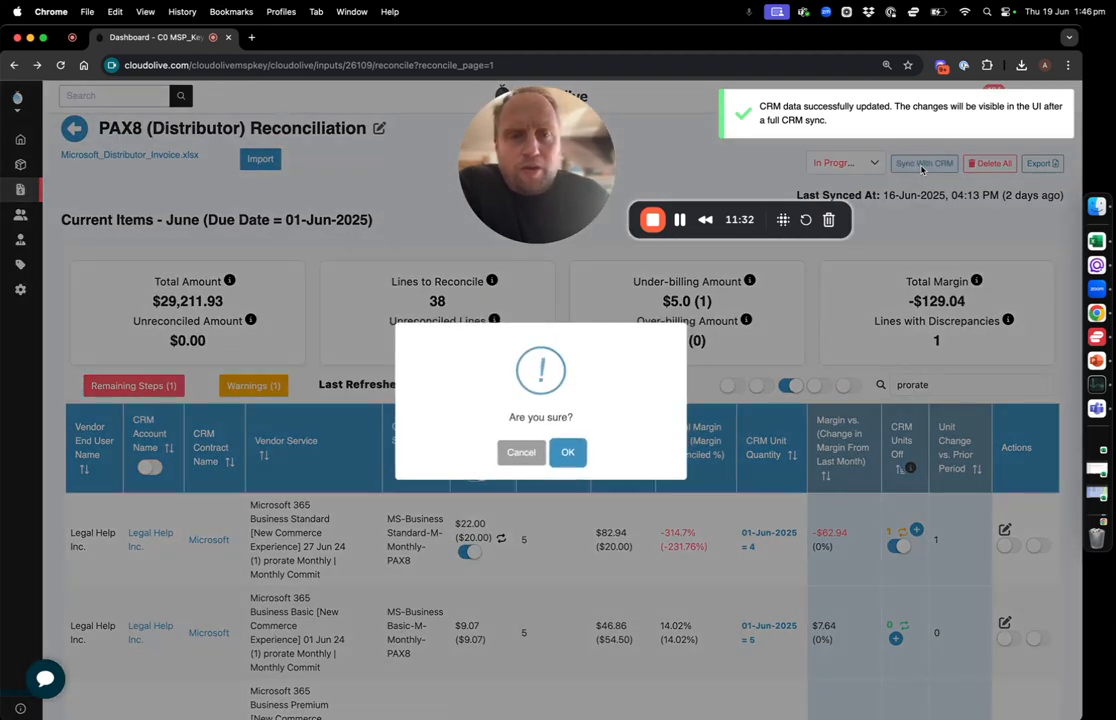
{"action": "left_click", "coordinate": [567, 452]}
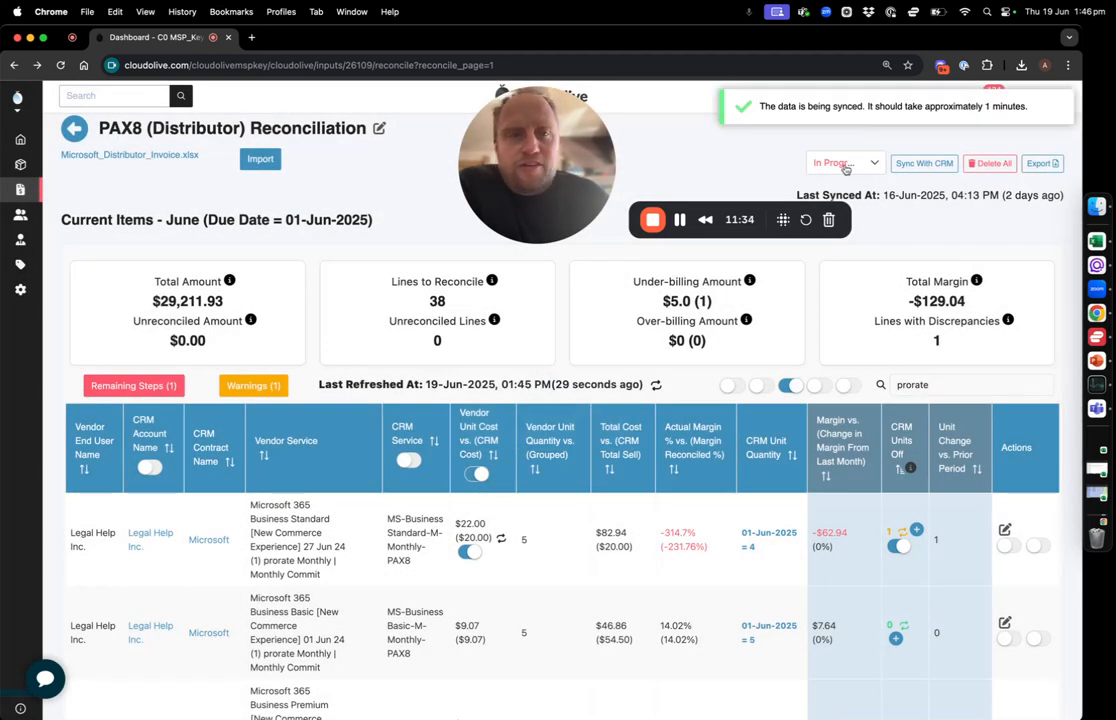
{"action": "left_click", "coordinate": [895, 112]}
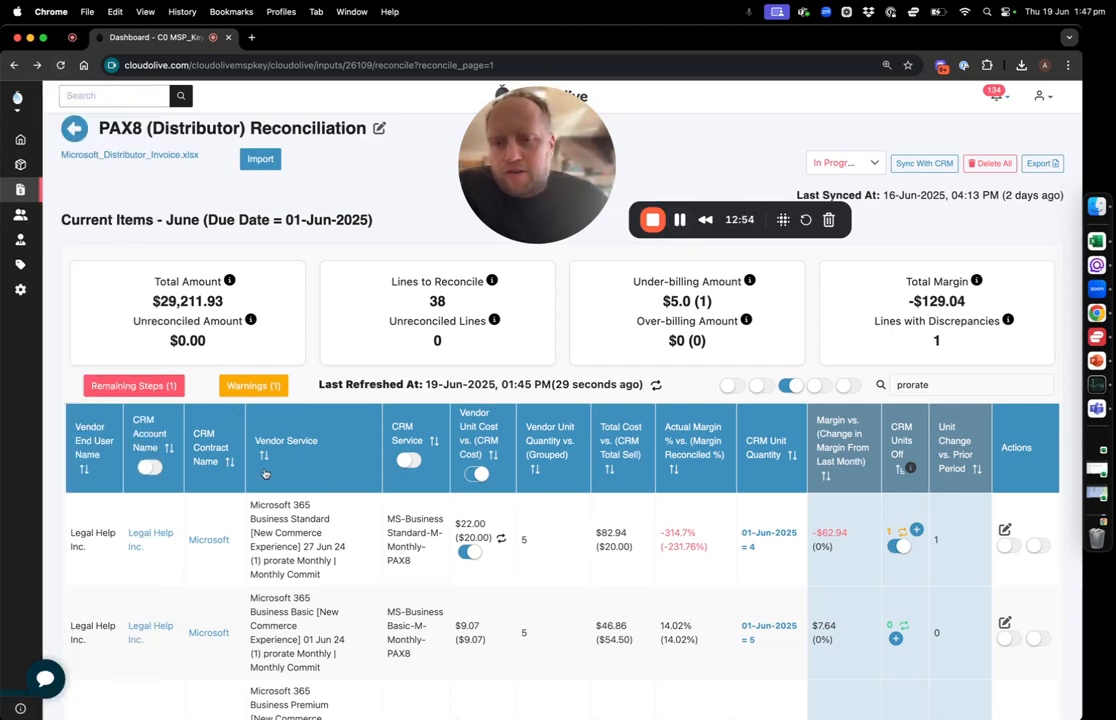
Reload the PAX8 reconciliation and check the dated CRM unit quantities on Legal Help Inc.'s prorated Business Standard line
{"action": "left_click", "coordinate": [60, 65]}
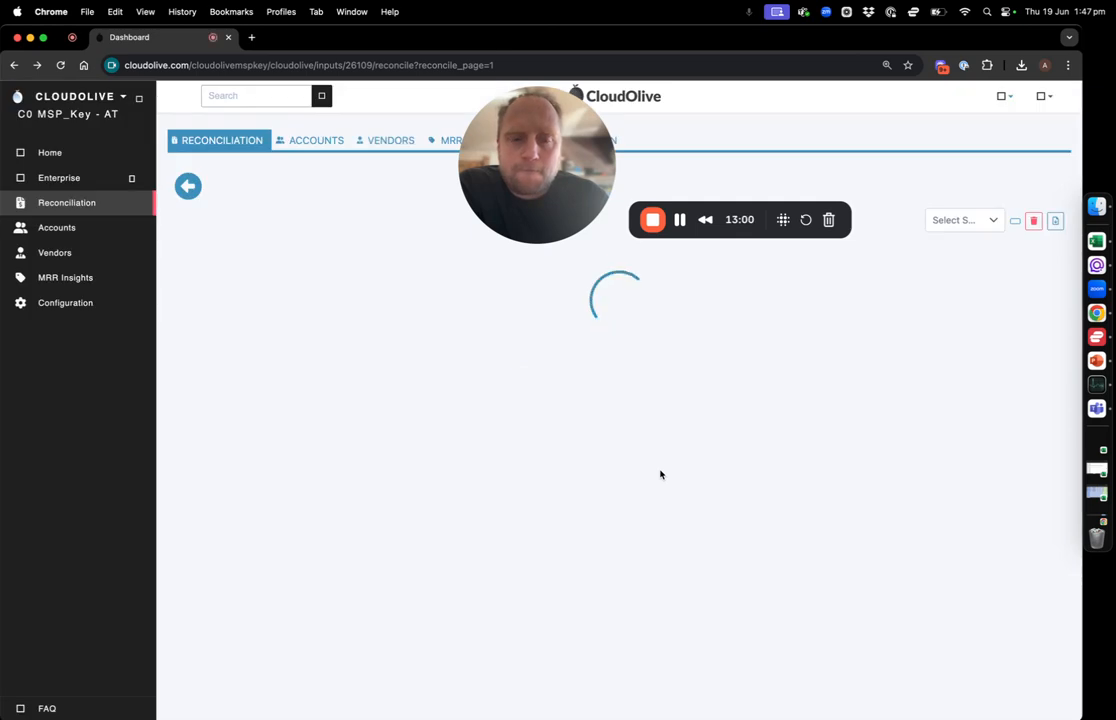
{"action": "scroll", "coordinate": [660, 475], "scroll_direction": "down", "scroll_amount": 2}
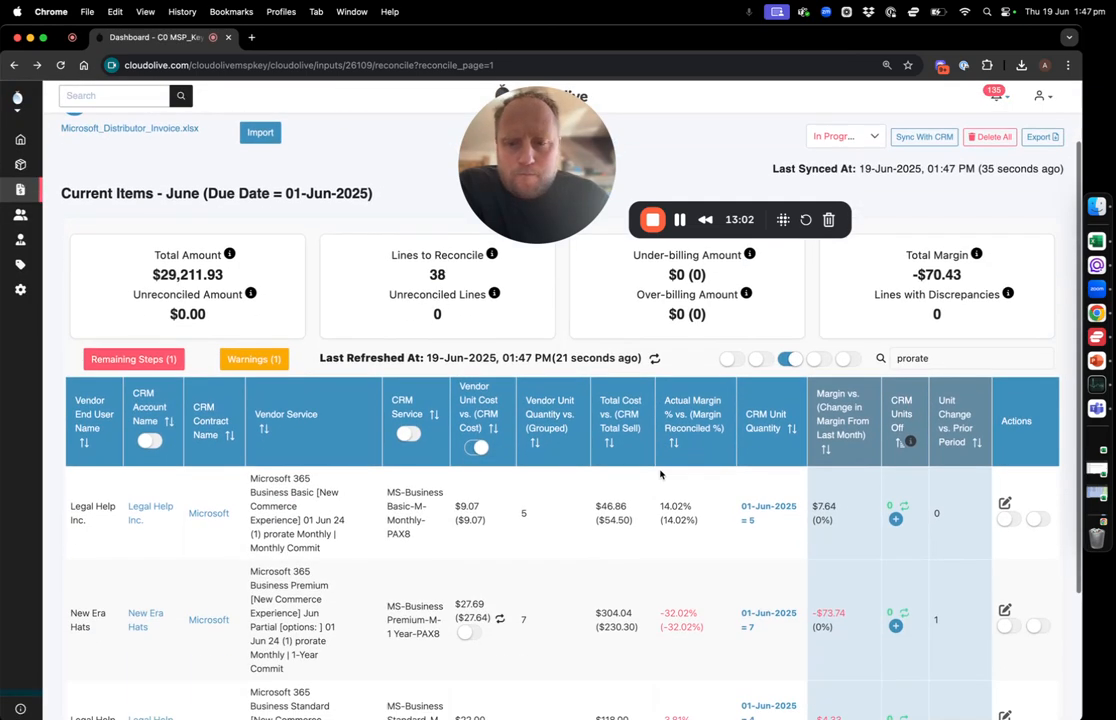
{"action": "scroll", "coordinate": [660, 475], "scroll_direction": "down", "scroll_amount": 4}
{"action": "scroll", "coordinate": [660, 430], "scroll_direction": "up", "scroll_amount": 2}
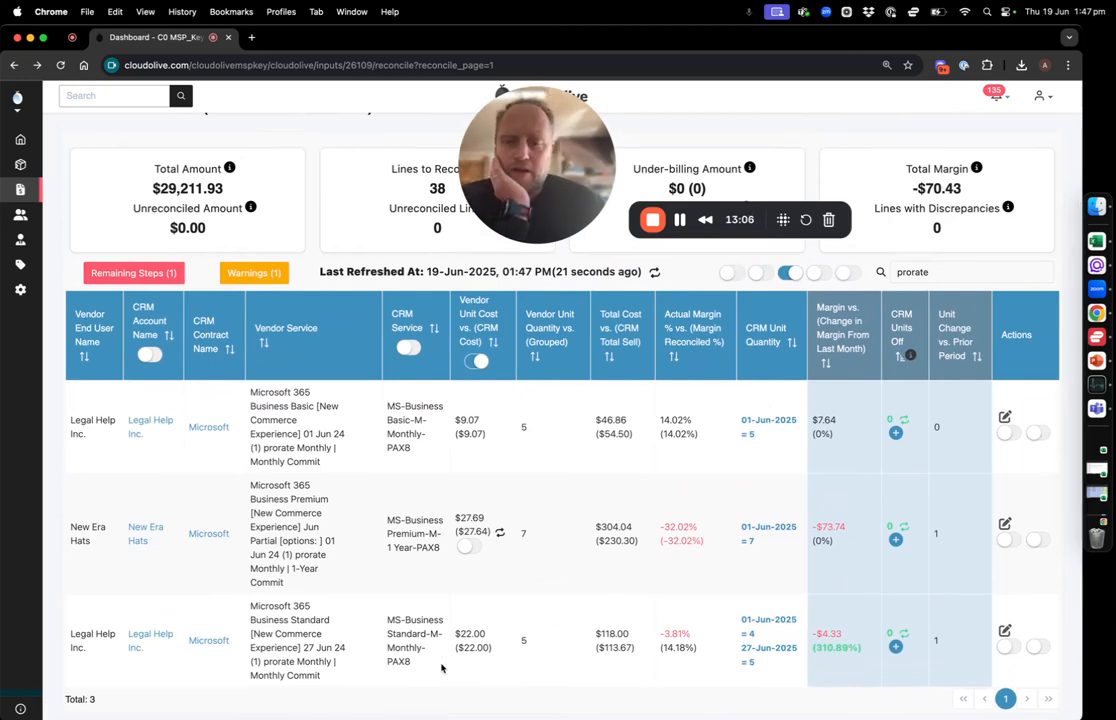
{"action": "scroll", "coordinate": [650, 660], "scroll_direction": "down", "scroll_amount": 2}
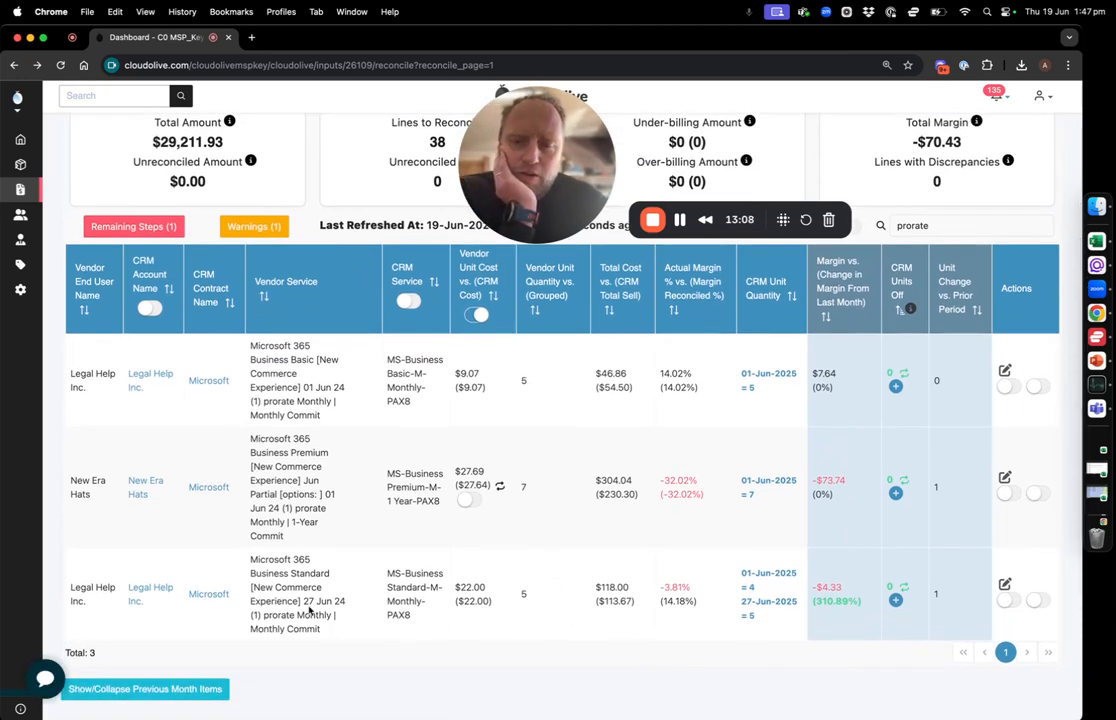
{"action": "left_click_drag", "start_coordinate": [742, 601], "coordinate": [788, 604]}
{"action": "left_click", "coordinate": [776, 594]}
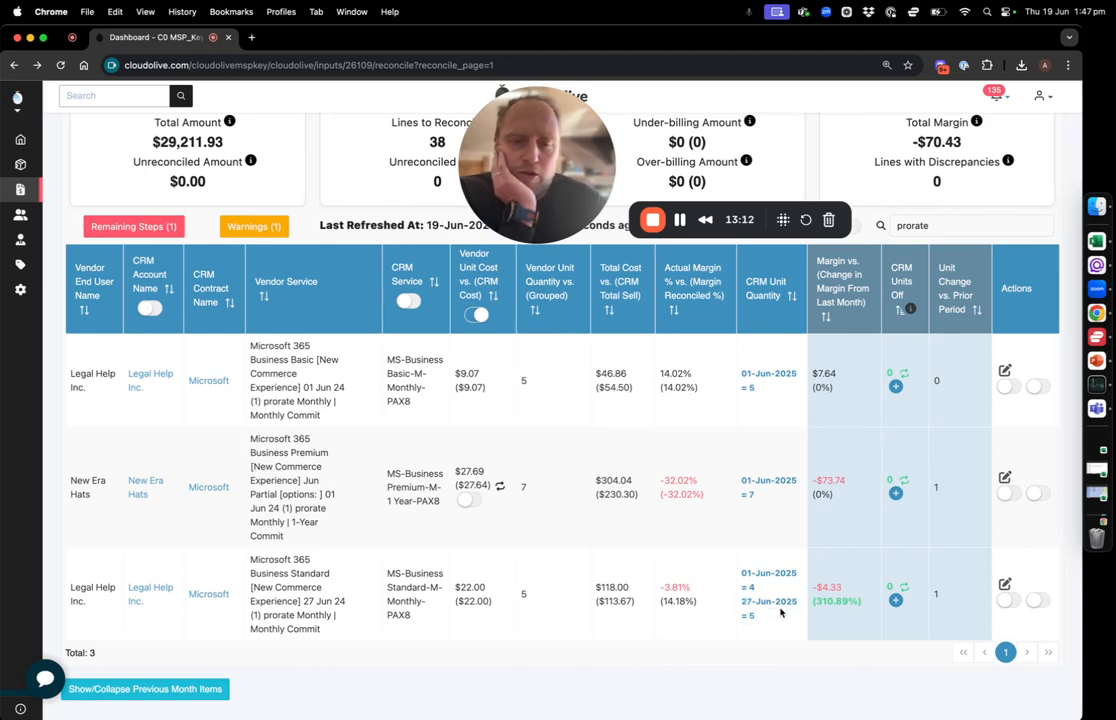
Check the expected margin percentage in Legal Help Inc.'s Business Standard line details, cancel without saving, and review the line's total cost and margin
{"action": "scroll", "coordinate": [774, 593], "scroll_direction": "up", "scroll_amount": 1}
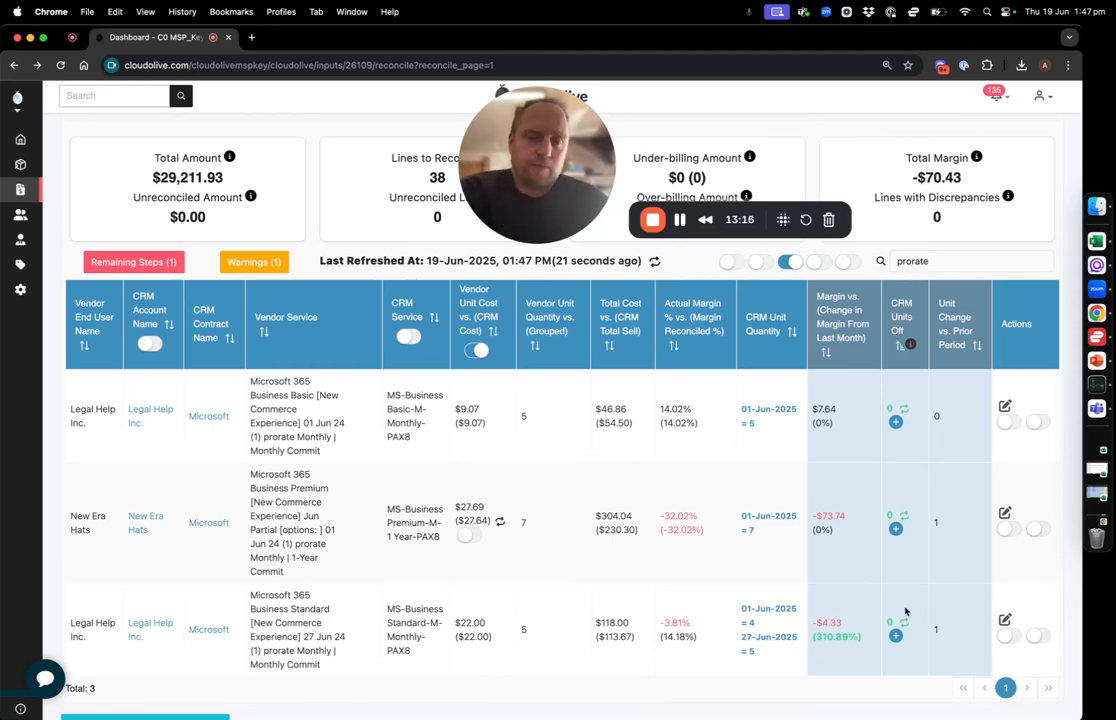
{"action": "left_click", "coordinate": [1004, 619]}
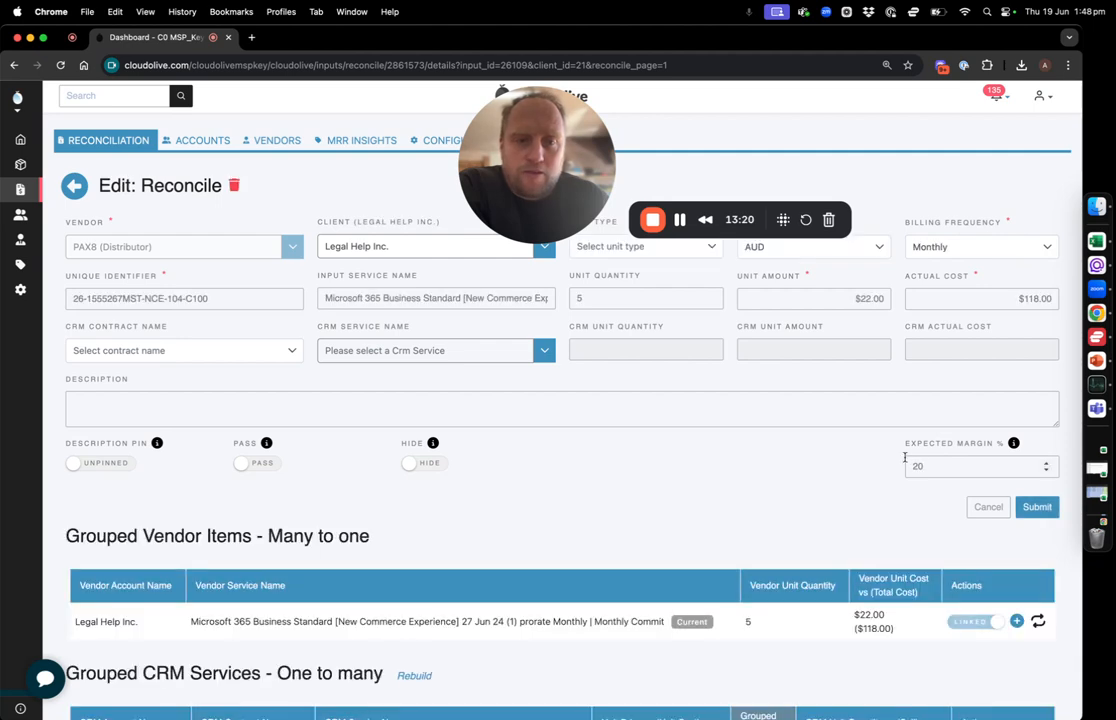
{"action": "left_click_drag", "start_coordinate": [926, 470], "coordinate": [897, 473]}
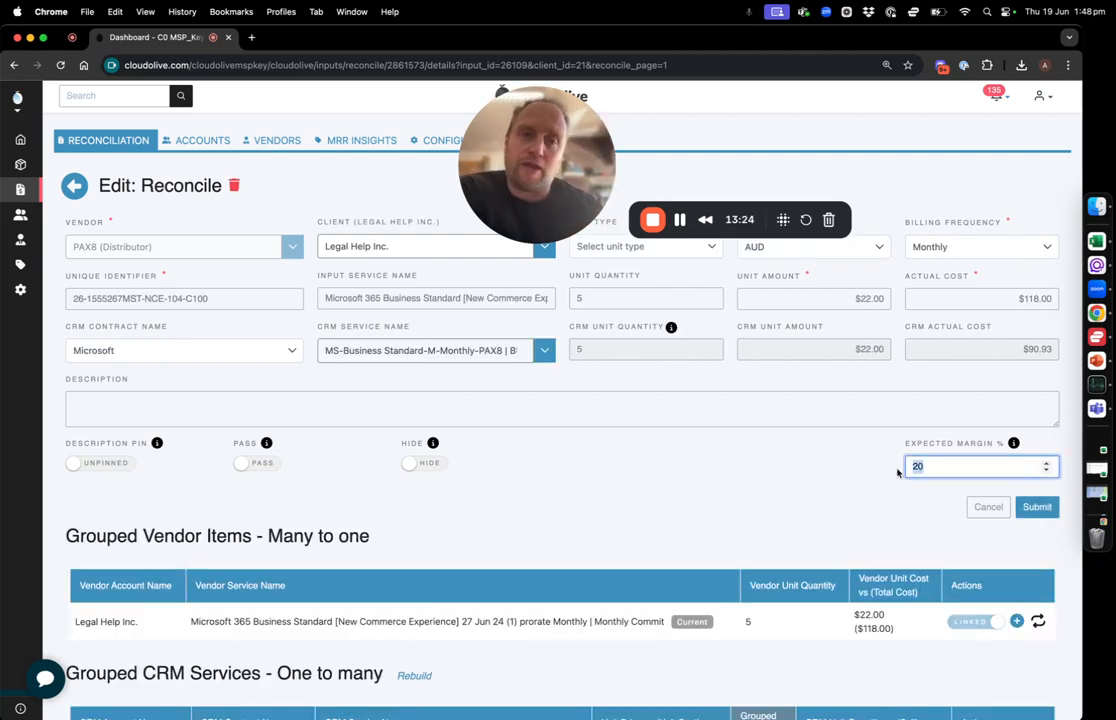
{"action": "left_click", "coordinate": [988, 507]}
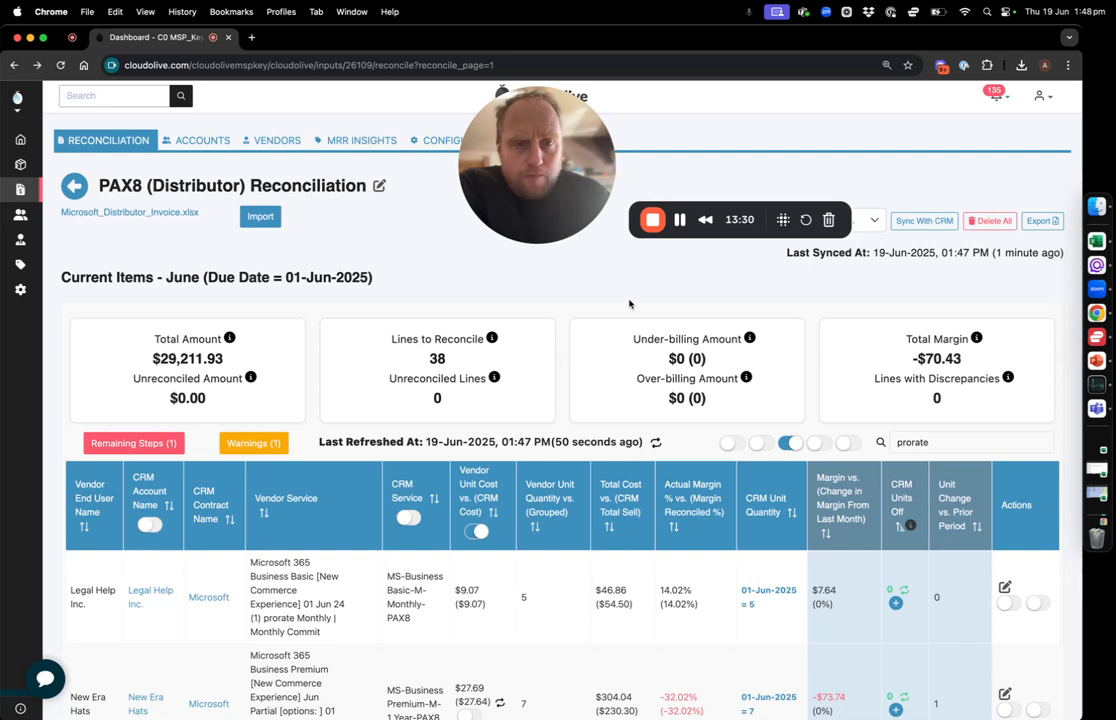
{"action": "scroll", "coordinate": [456, 519], "scroll_direction": "down", "scroll_amount": 5}
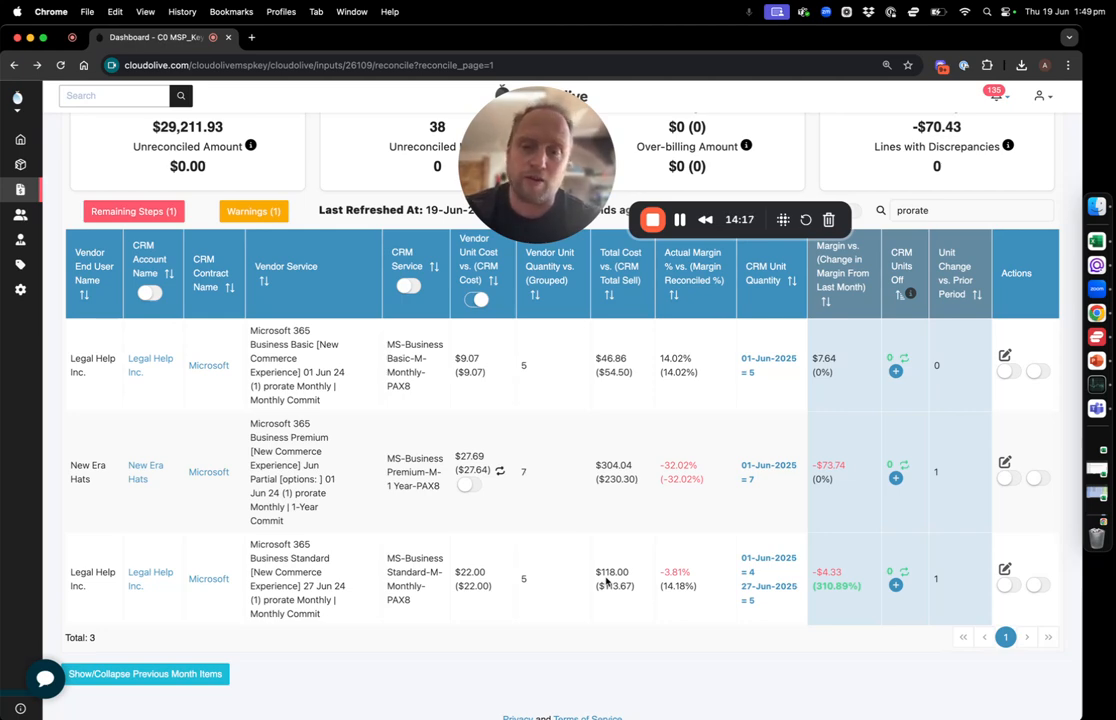
{"action": "scroll", "coordinate": [606, 582], "scroll_direction": "up", "scroll_amount": 5}
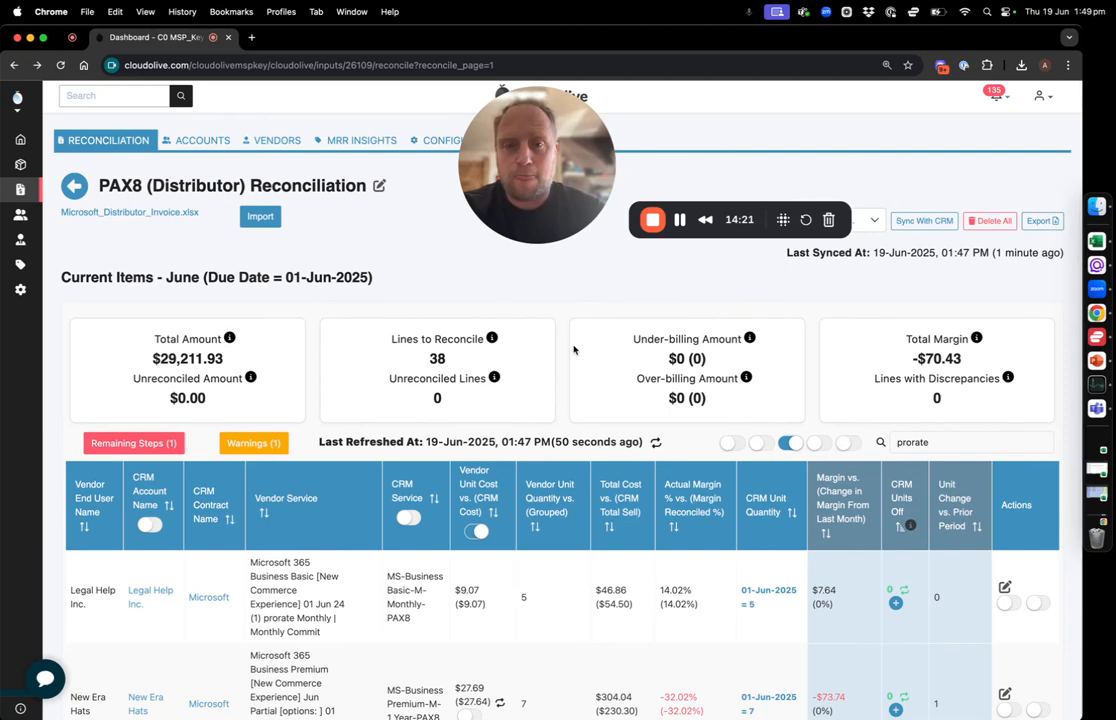
Clear the "prorate" search and turn off the all-discrepancies and unit-cost-mismatch filters to list all reconcile lines
{"action": "scroll", "coordinate": [585, 351], "scroll_direction": "down", "scroll_amount": 1}
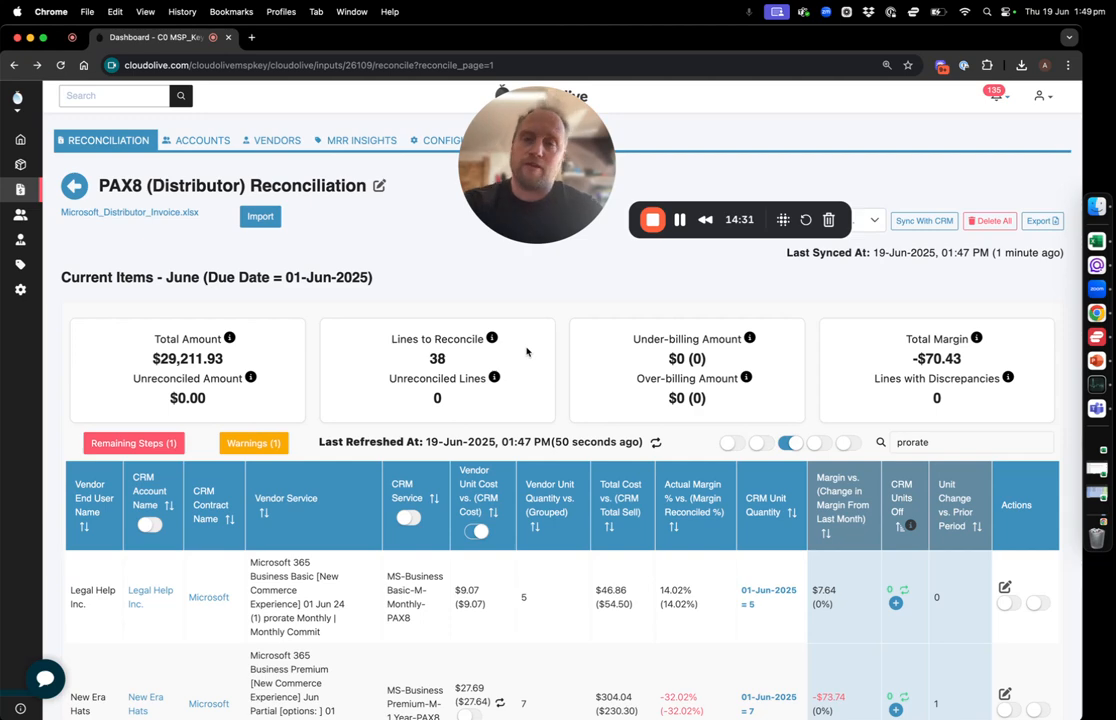
{"action": "left_click", "coordinate": [959, 441]}
{"action": "key", "text": "super+a"}
{"action": "key", "text": "BackSpace"}
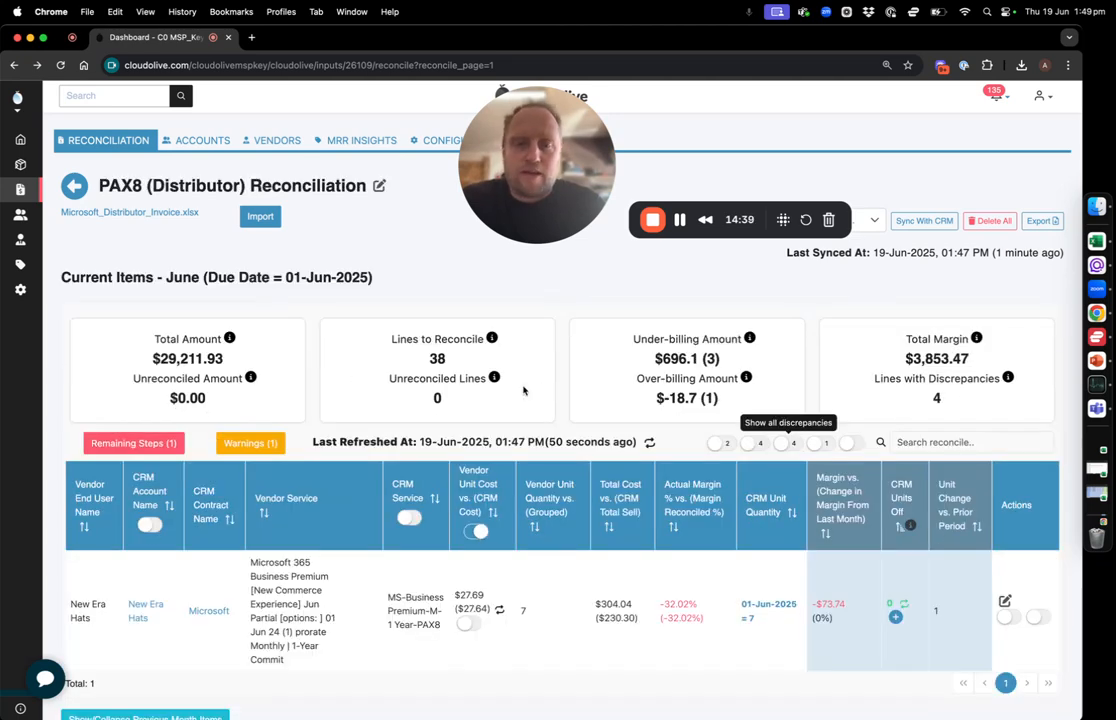
{"action": "left_click", "coordinate": [477, 531]}
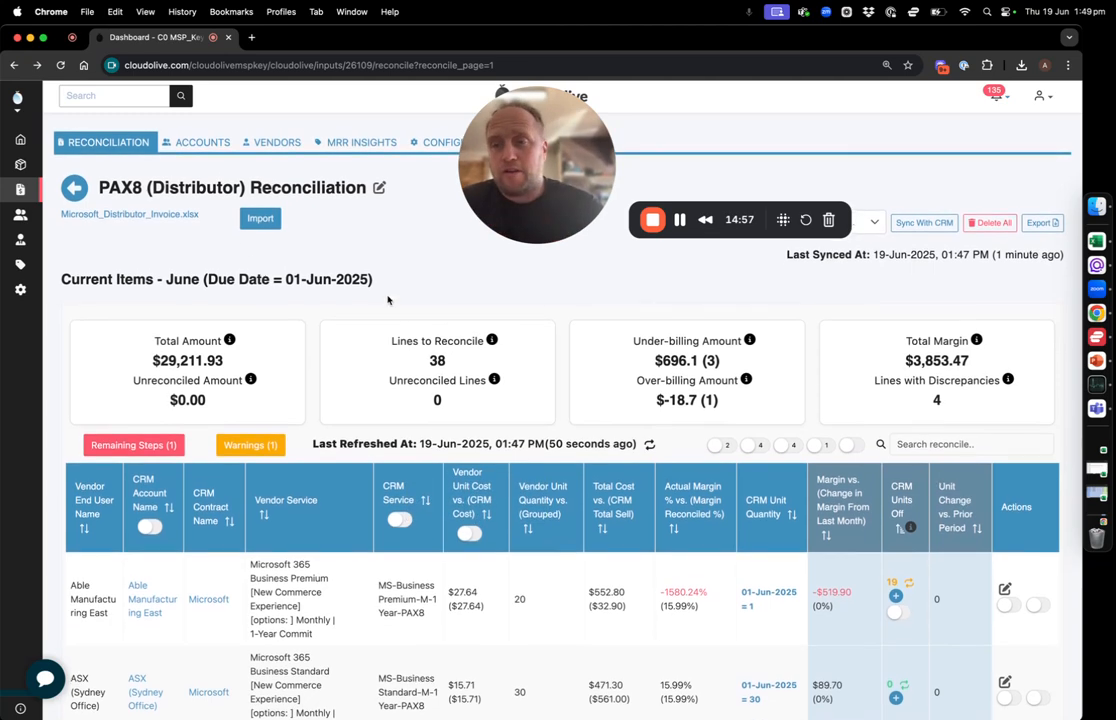
Return to the June 2025 reconciliation overview to view the vendor inputs, and reopen the PAX8 (Distributor) reconciliation
{"action": "left_click", "coordinate": [78, 186]}
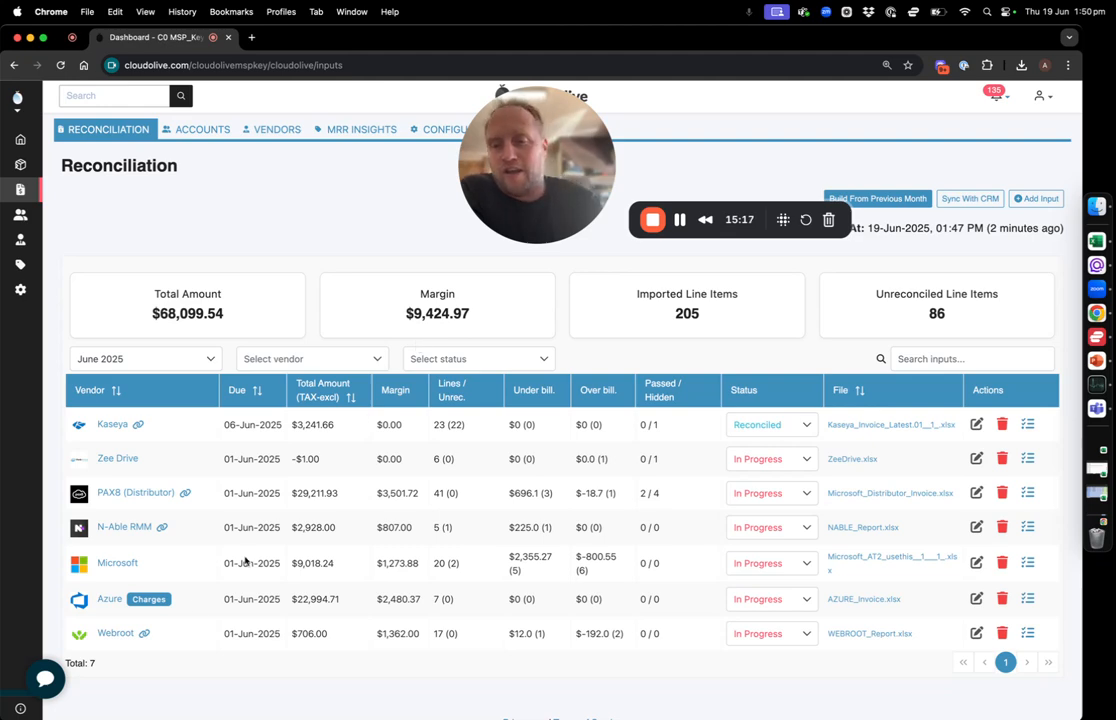
{"action": "left_click", "coordinate": [138, 492]}
{"action": "scroll", "coordinate": [242, 465], "scroll_direction": "down", "scroll_amount": 2}
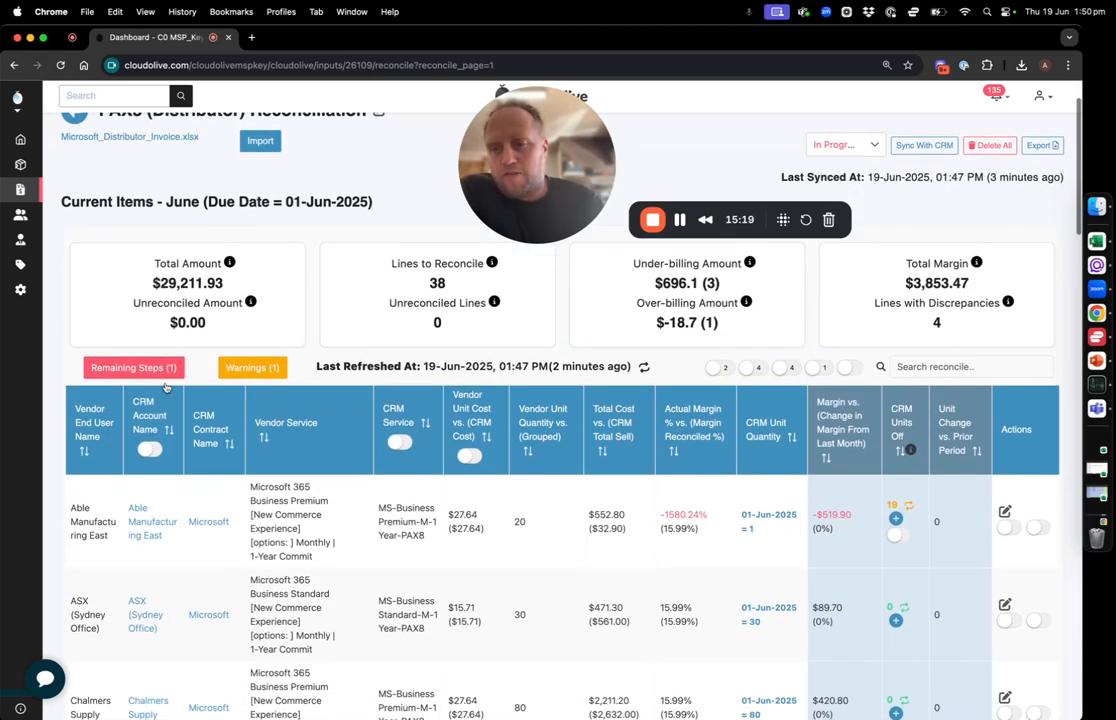
Show the remaining steps for the PAX8 reconciliation and review the Account Input Checkpoints, including the lines with discrepancies
{"action": "left_click", "coordinate": [150, 370]}
{"action": "scroll", "coordinate": [150, 370], "scroll_direction": "down", "scroll_amount": 2}
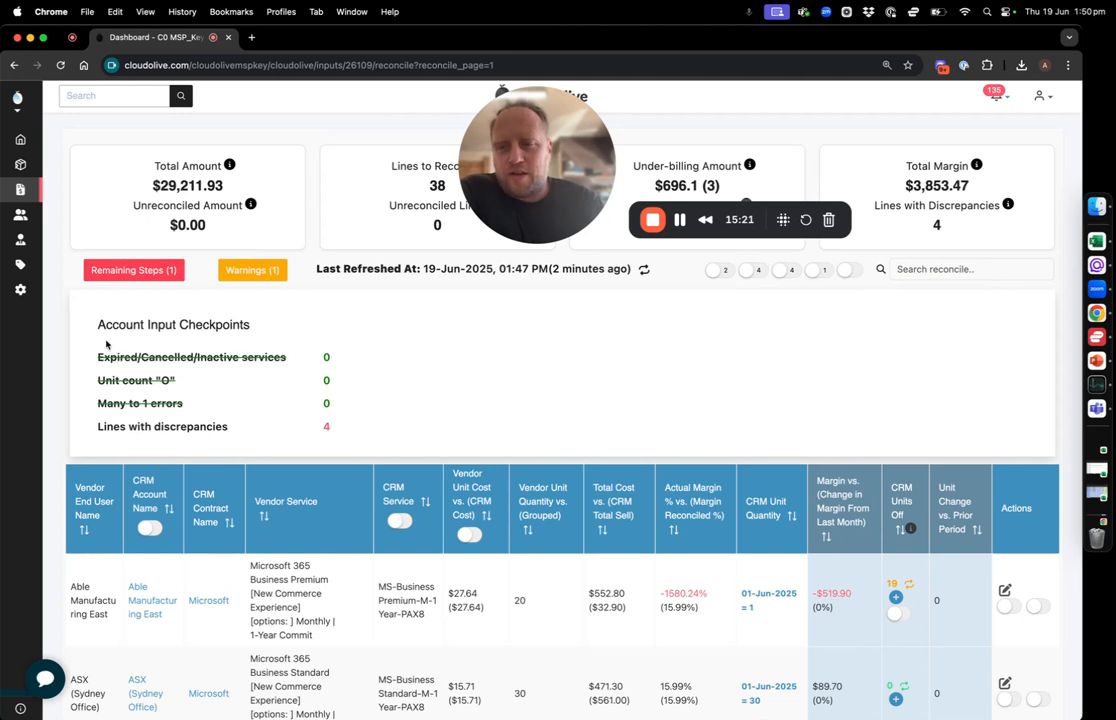
{"action": "left_click_drag", "start_coordinate": [94, 324], "coordinate": [338, 427]}
{"action": "left_click", "coordinate": [346, 430]}
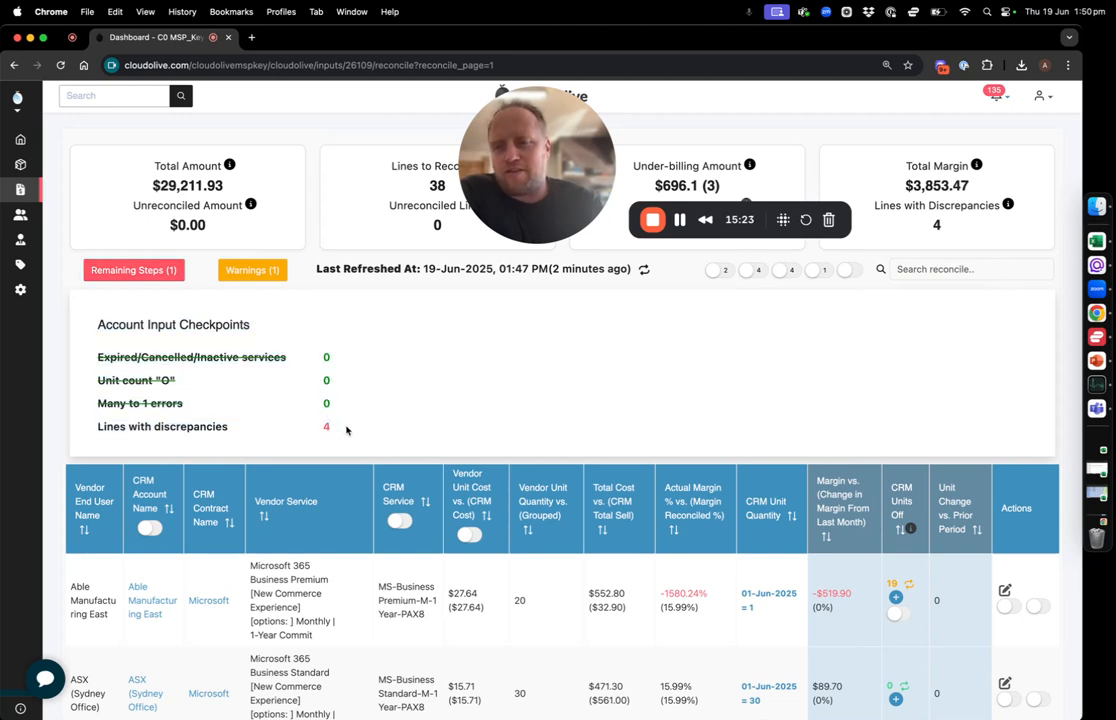